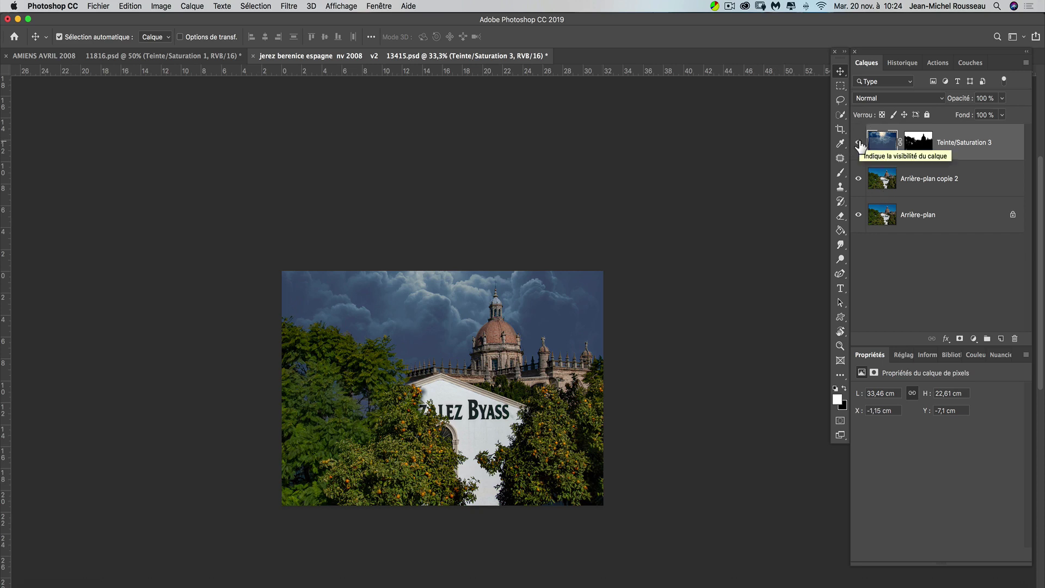
Examine the sky replacement by toggling the Teinte/Saturation 3 layer's visibility and viewing its layer mask on its own
key("super+plus")
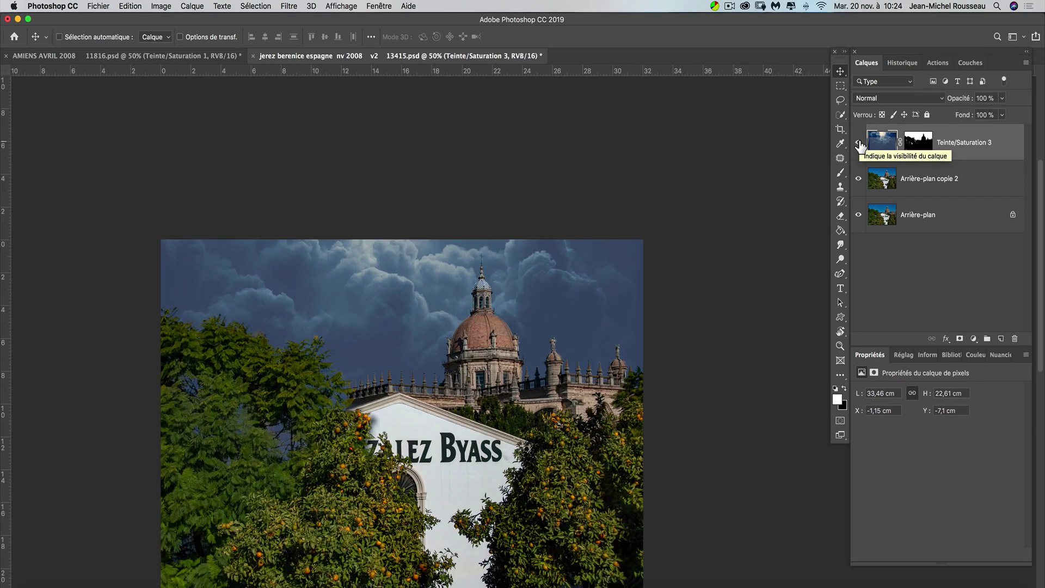
left_click_drag(550, 310, 569, 219)
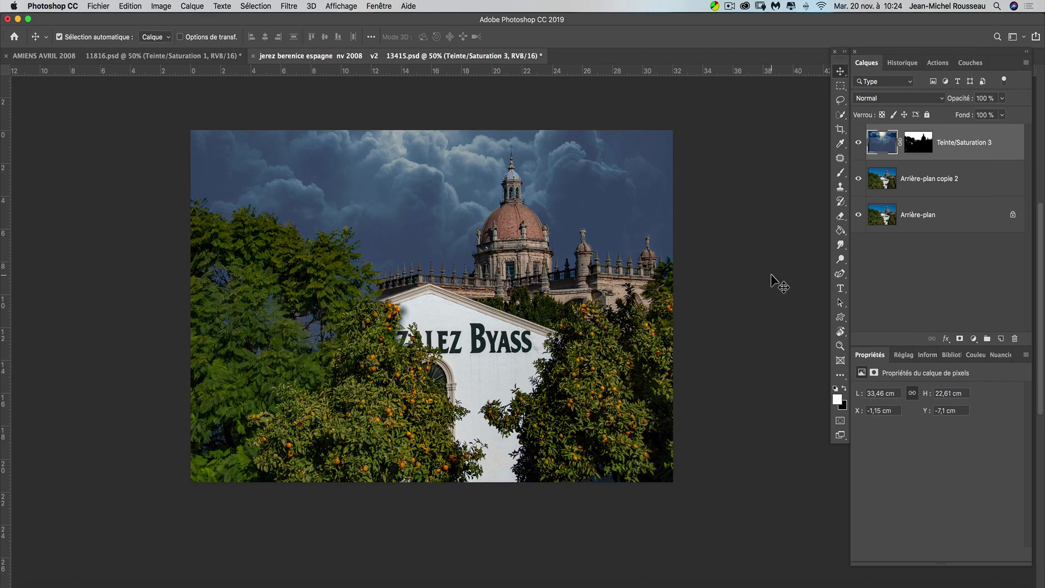
left_click(858, 143)
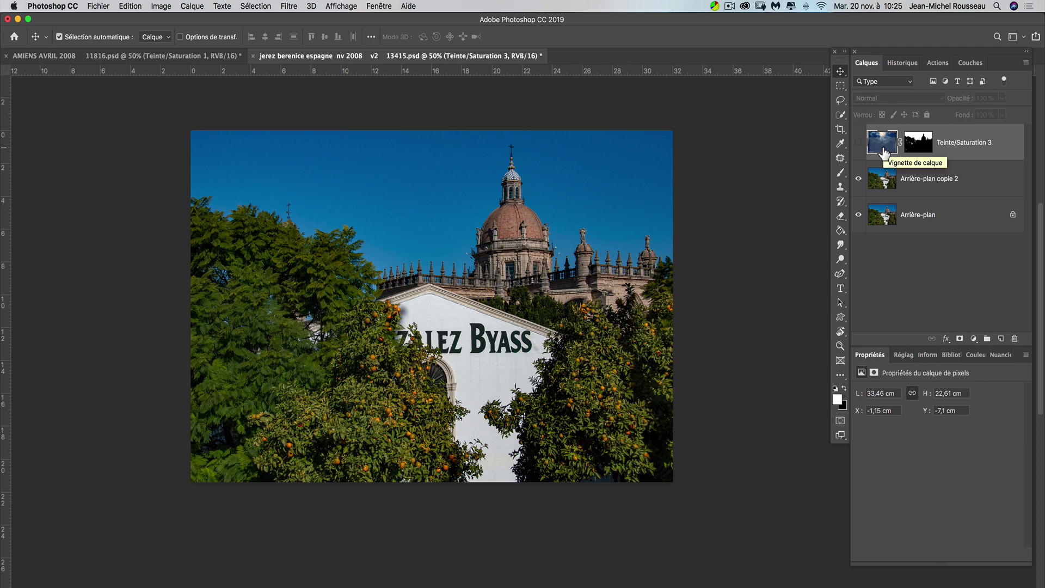
left_click(99, 6)
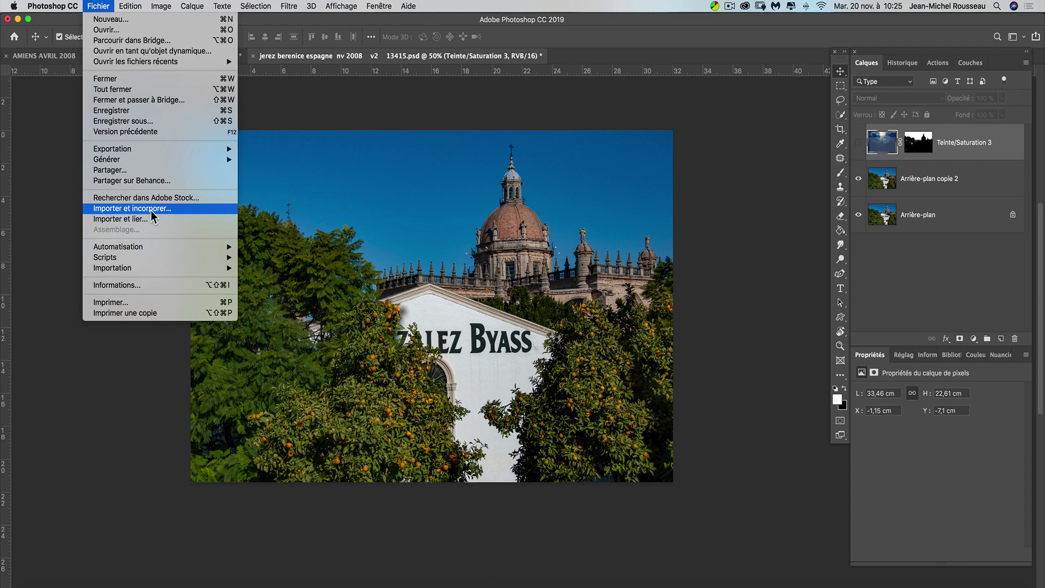
left_click(897, 291)
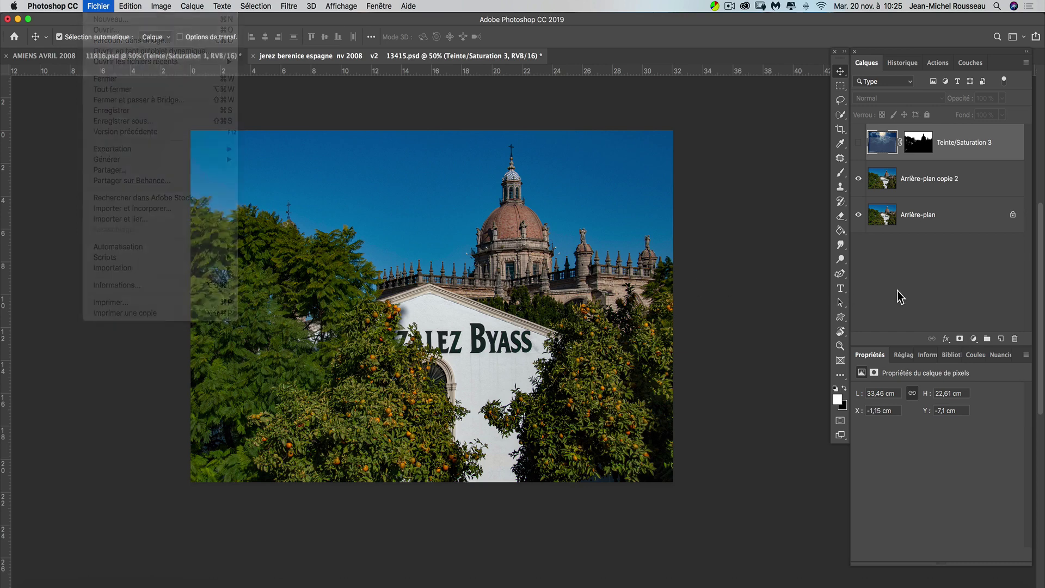
left_click(919, 150, "alt")
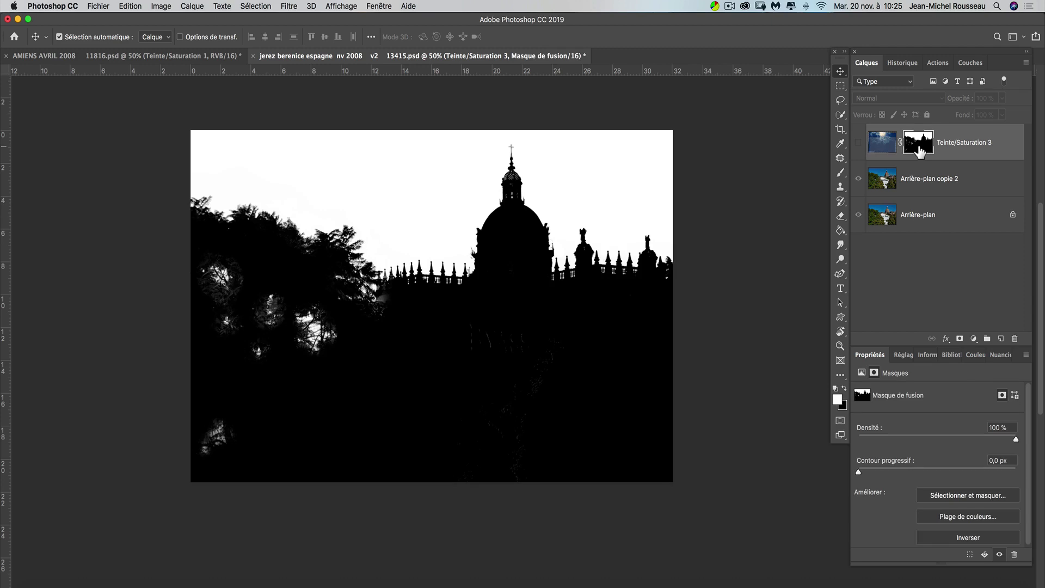
left_click(858, 146)
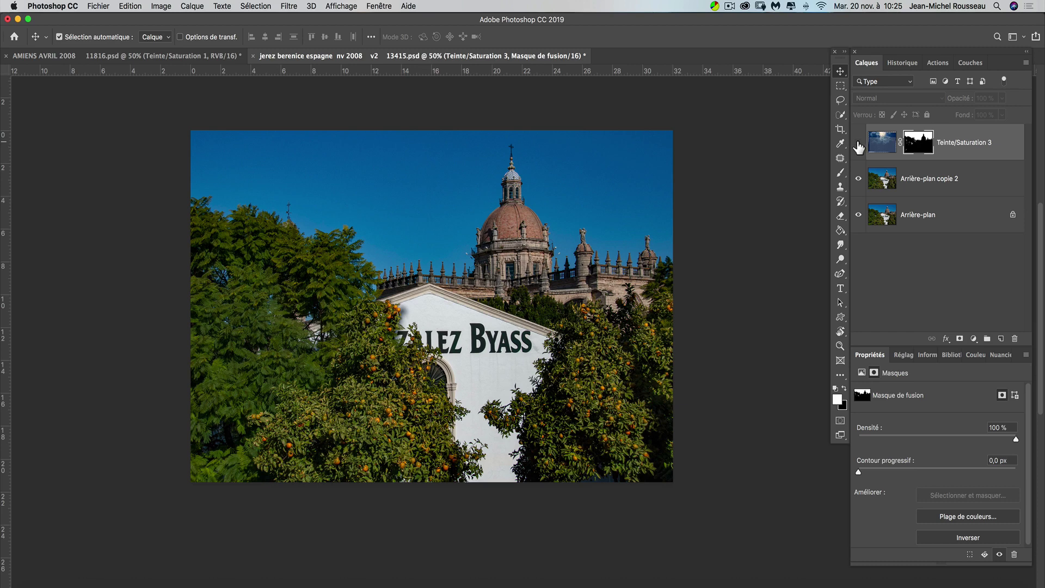
left_click(858, 145)
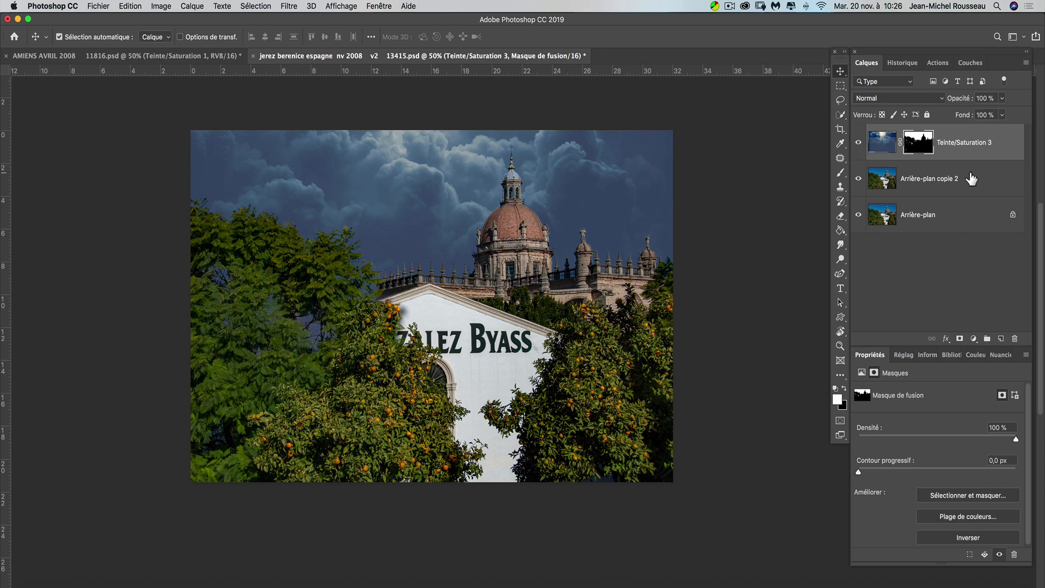
left_click(192, 6)
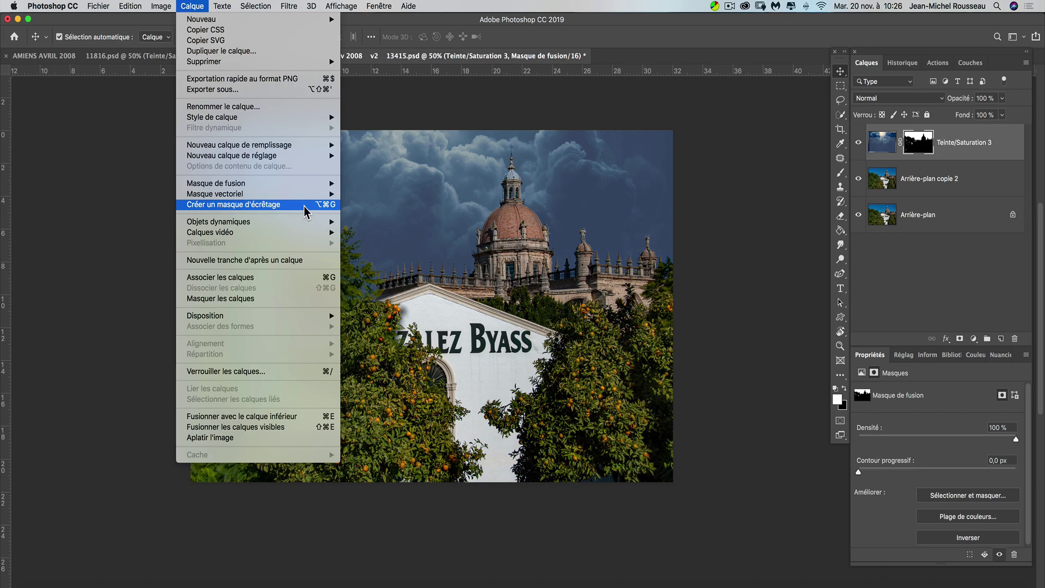
left_click(1008, 142)
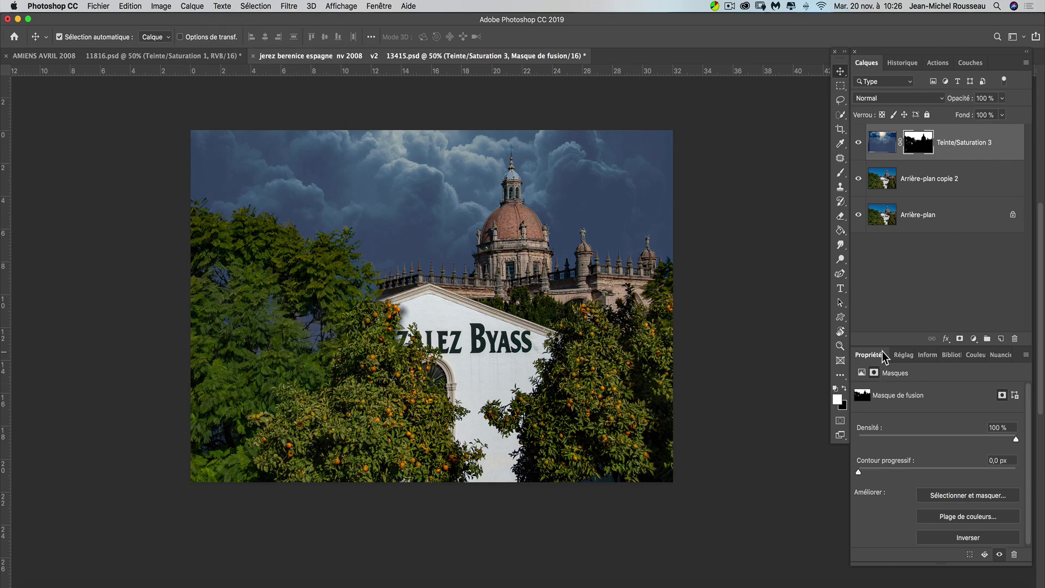
scroll(908, 161, "up", 1)
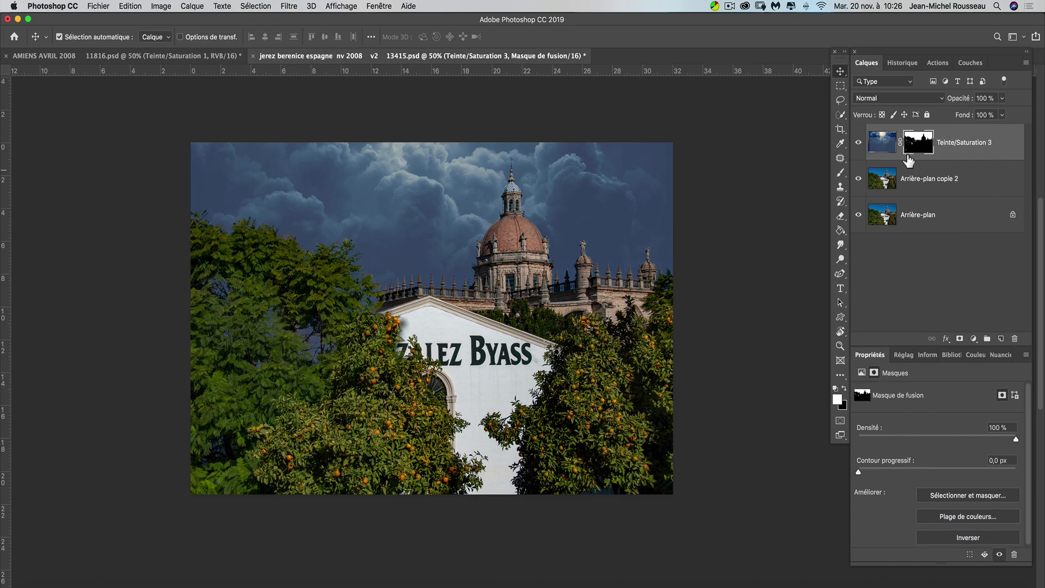
Add a Niveaux adjustment layer above the Teinte/Saturation 3 sky layer and clip it to that layer
left_click(883, 141)
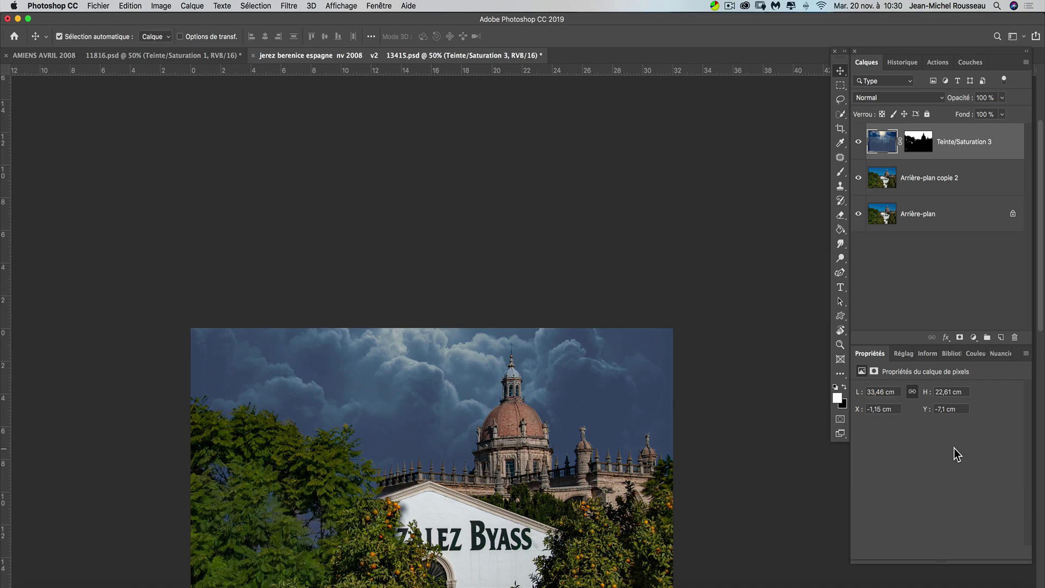
left_click(974, 337)
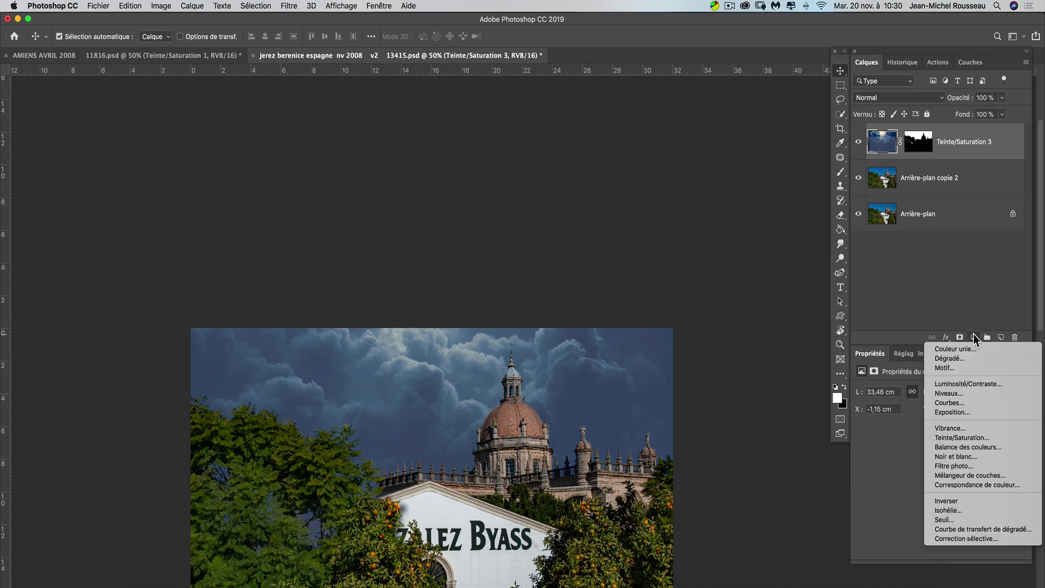
left_click(972, 391)
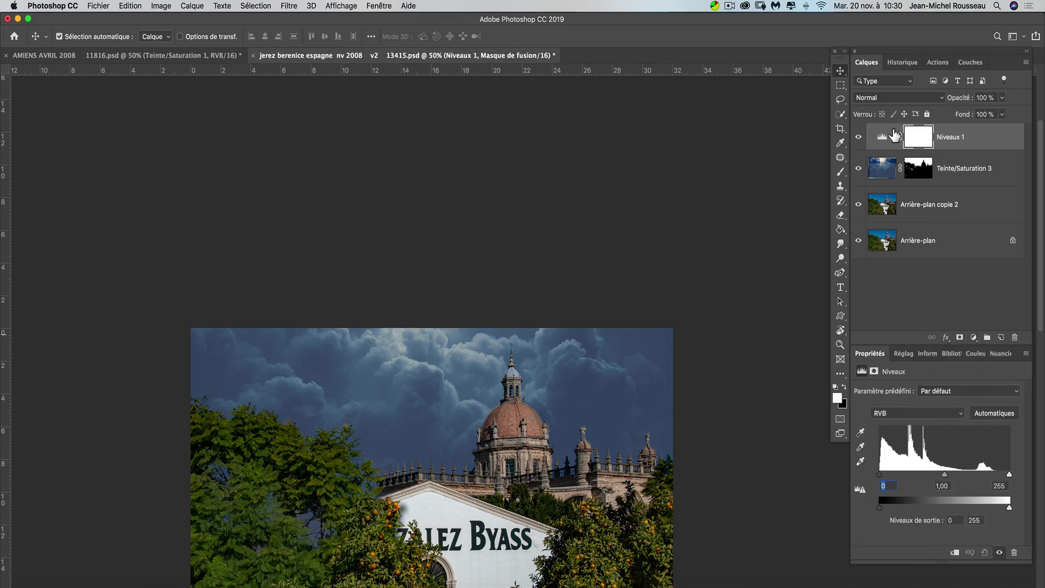
left_click(883, 138)
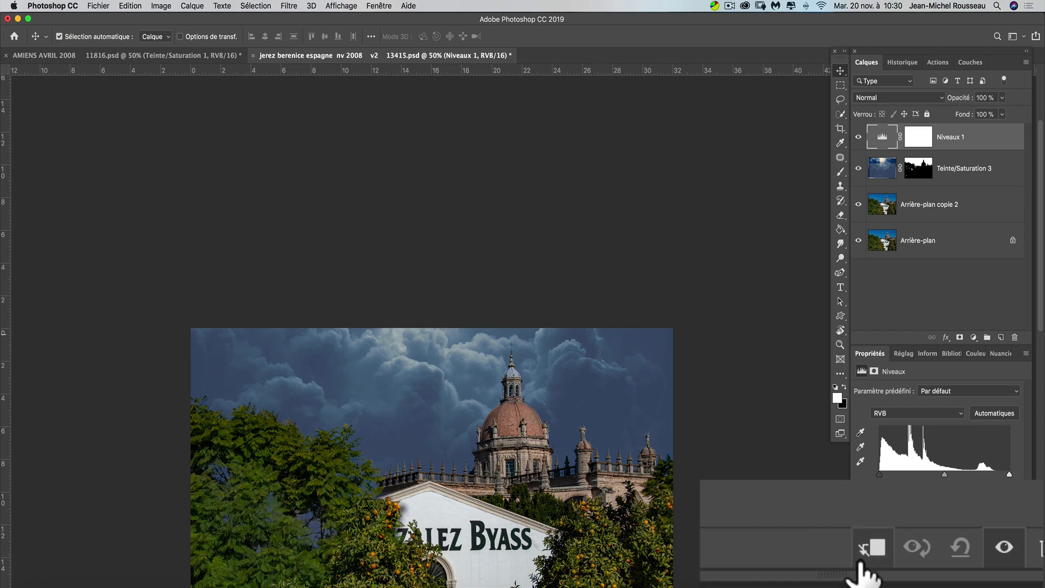
left_click(955, 553)
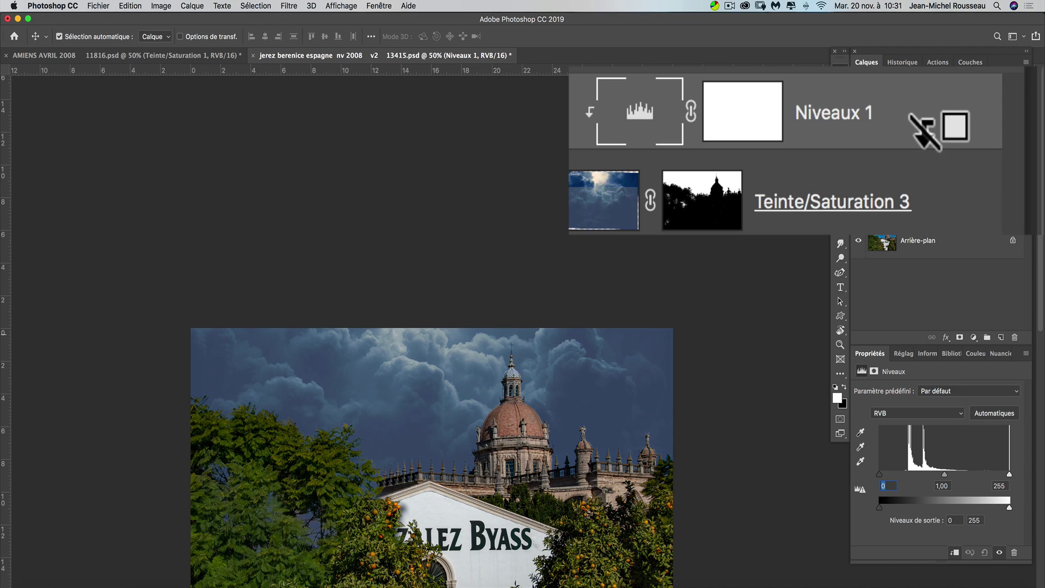
Release the Niveaux 1 clipping mask and clip the adjustment to the Teinte/Saturation 3 layer again
left_click(1003, 210, "alt")
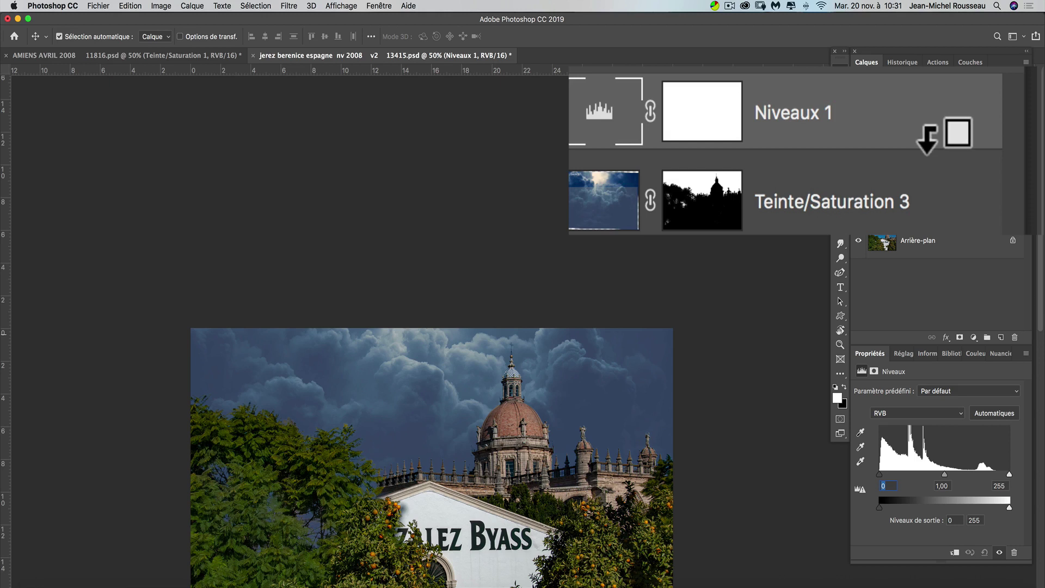
left_click(936, 138, "alt")
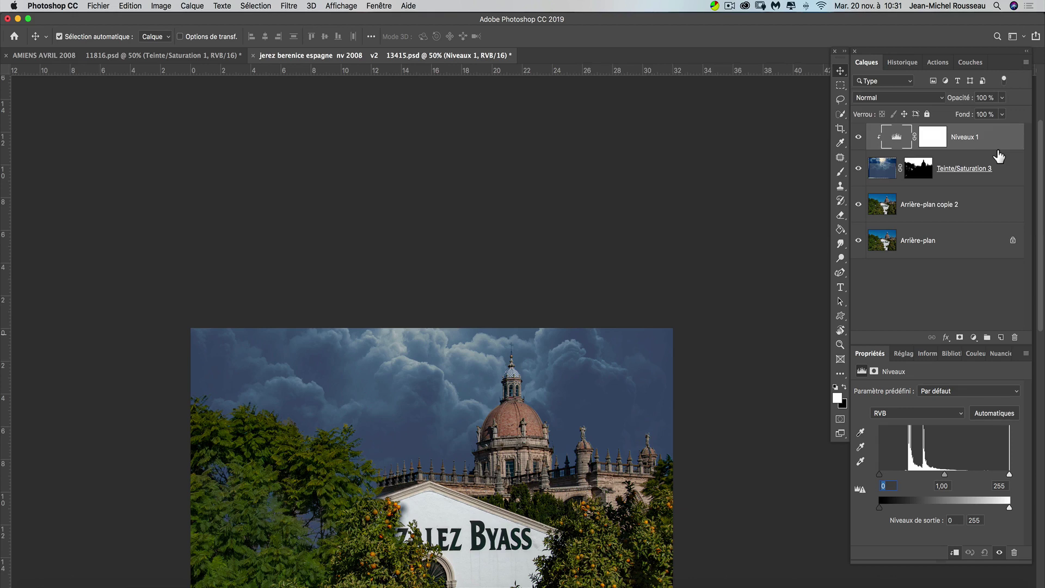
scroll(1008, 125, "down", 1)
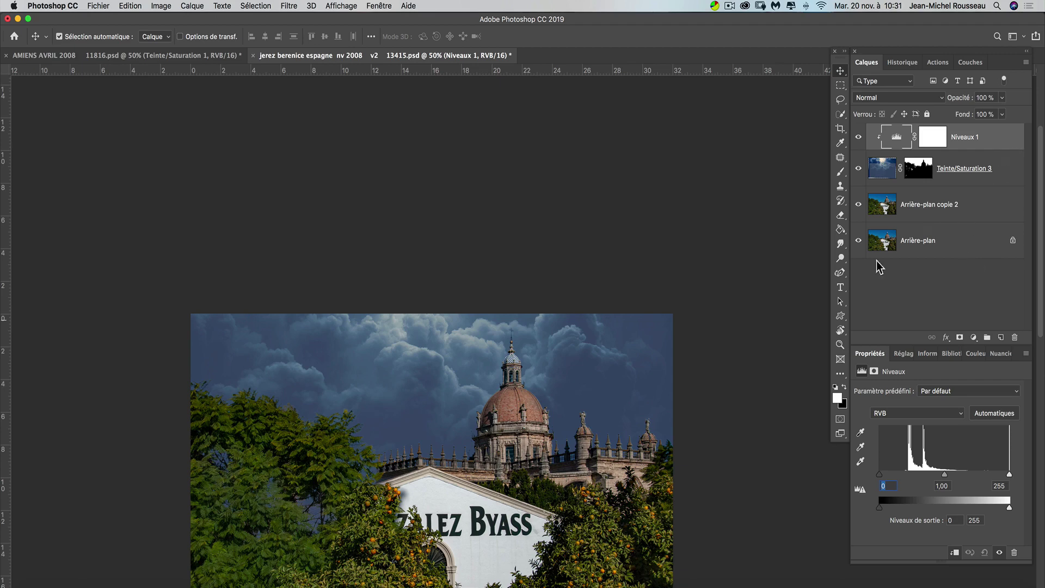
left_click_drag(607, 415, 638, 235)
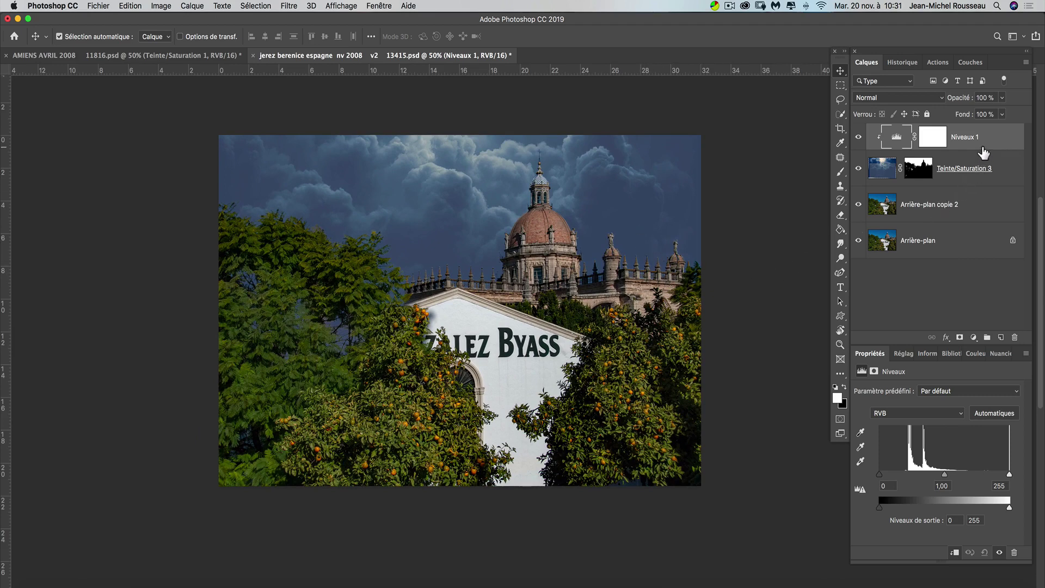
Try a midtone level of 0,95 with Niveaux 1 unclipped, and restore its clipping to the sky layer
left_click_drag(983, 153, 985, 142)
left_click(984, 148, "alt")
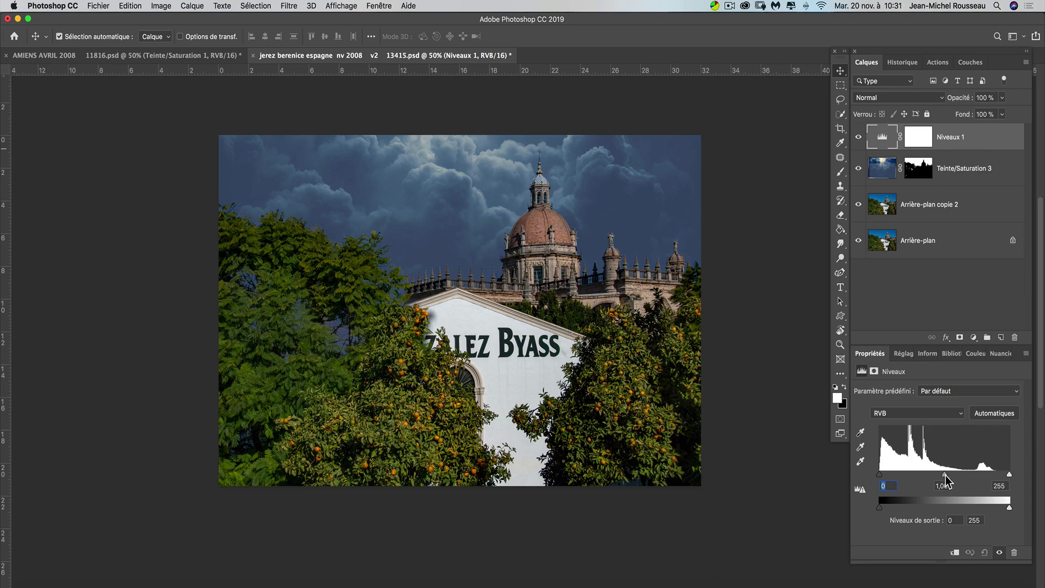
mouse_move(945, 475)
left_mouse_down()
mouse_move(982, 476)
mouse_move(947, 476)
left_mouse_up()
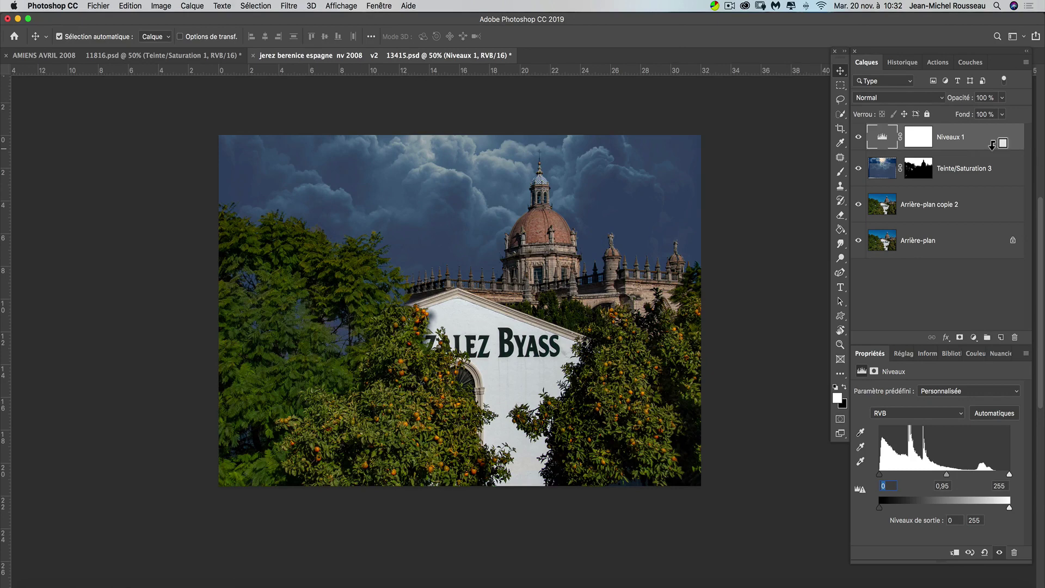
left_click_drag(993, 147, 994, 149)
left_click(993, 148, "alt")
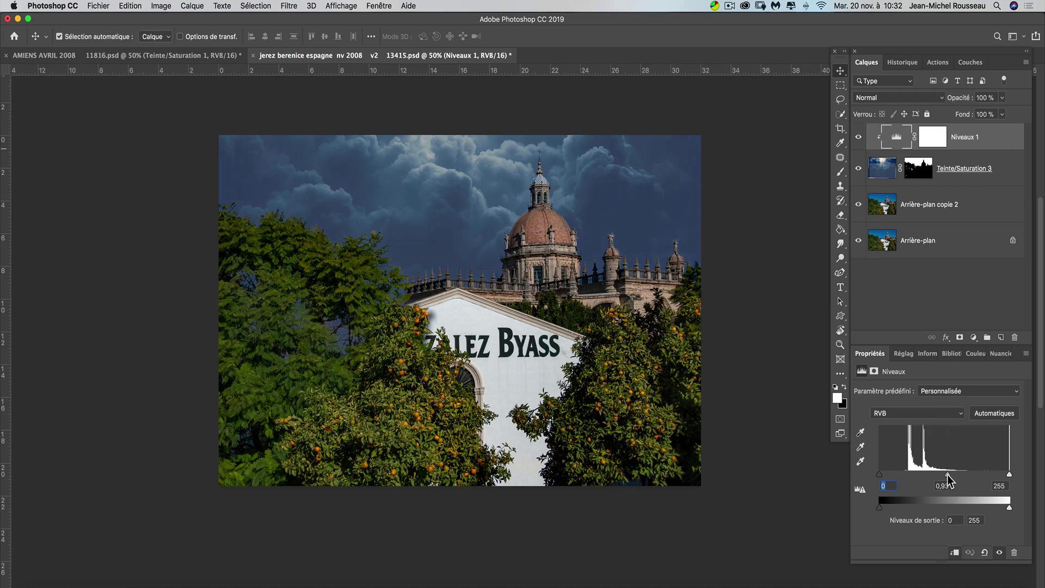
Darken the sky by setting the Niveaux 1 midtone level to 0,84 and the black input level to 13
mouse_move(947, 474)
left_mouse_down()
mouse_move(982, 475)
mouse_move(946, 478)
left_mouse_up()
left_click_drag(945, 474, 951, 475)
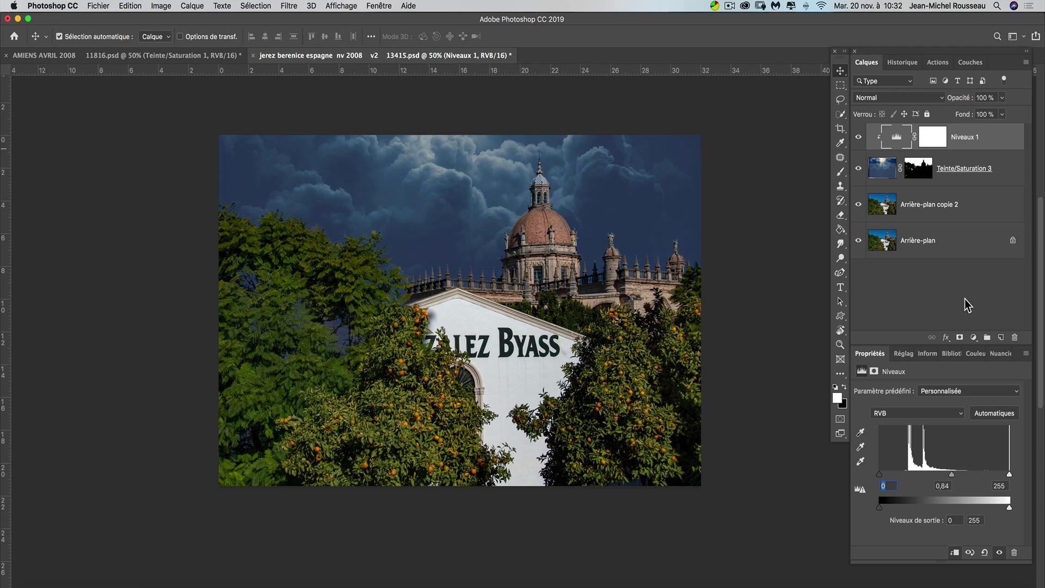
left_click_drag(879, 474, 886, 478)
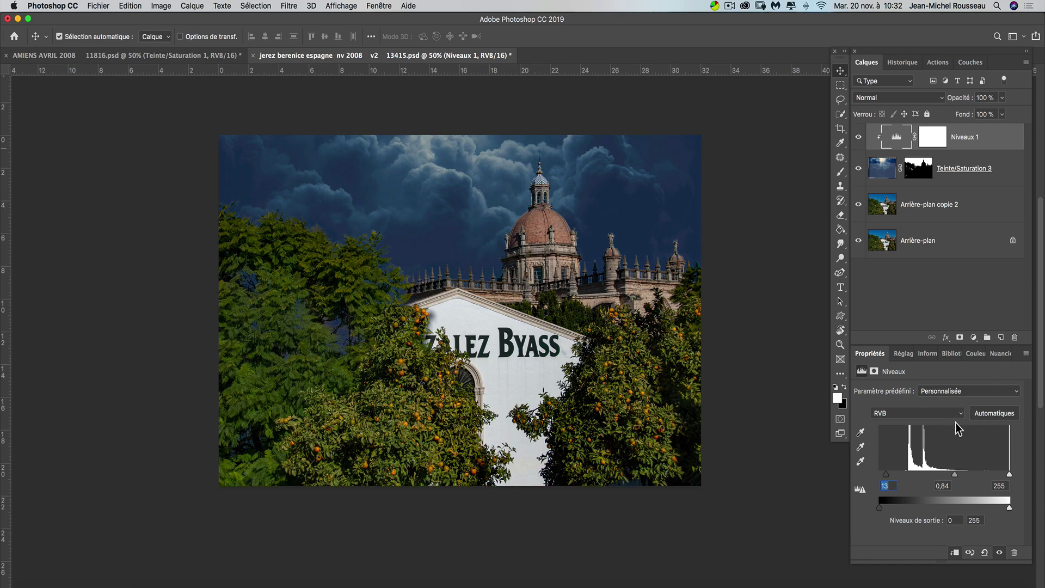
Add a Teinte/Saturation adjustment layer above Niveaux 1 and clip it to the sky layer
left_click(974, 337)
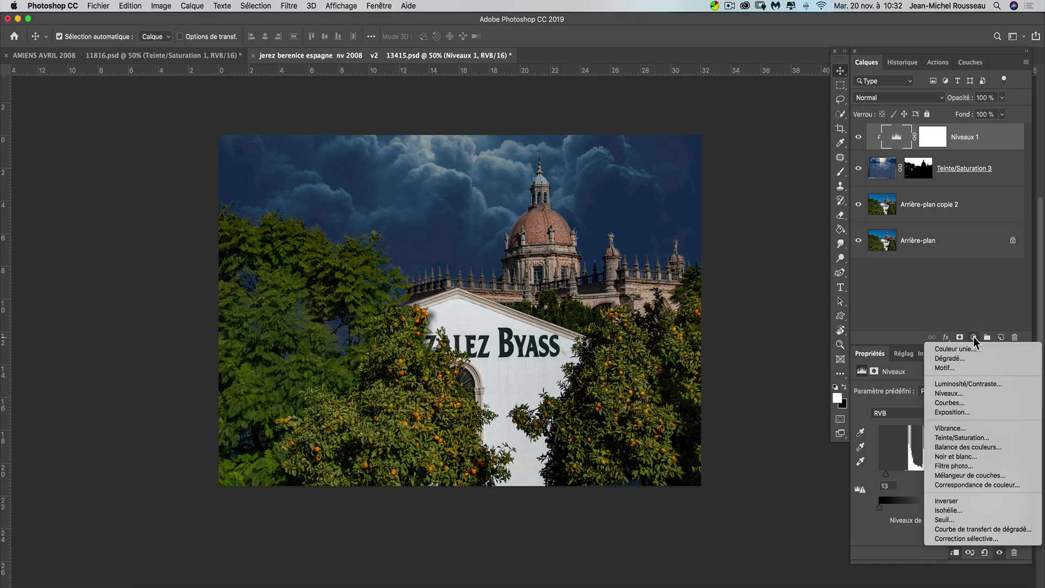
left_click(974, 437)
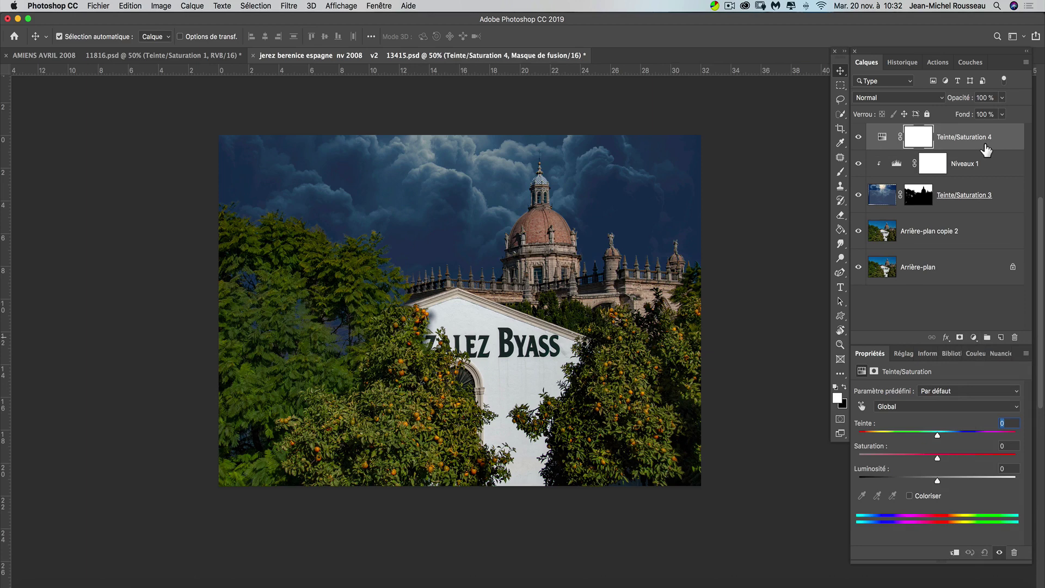
left_click_drag(985, 146, 987, 144)
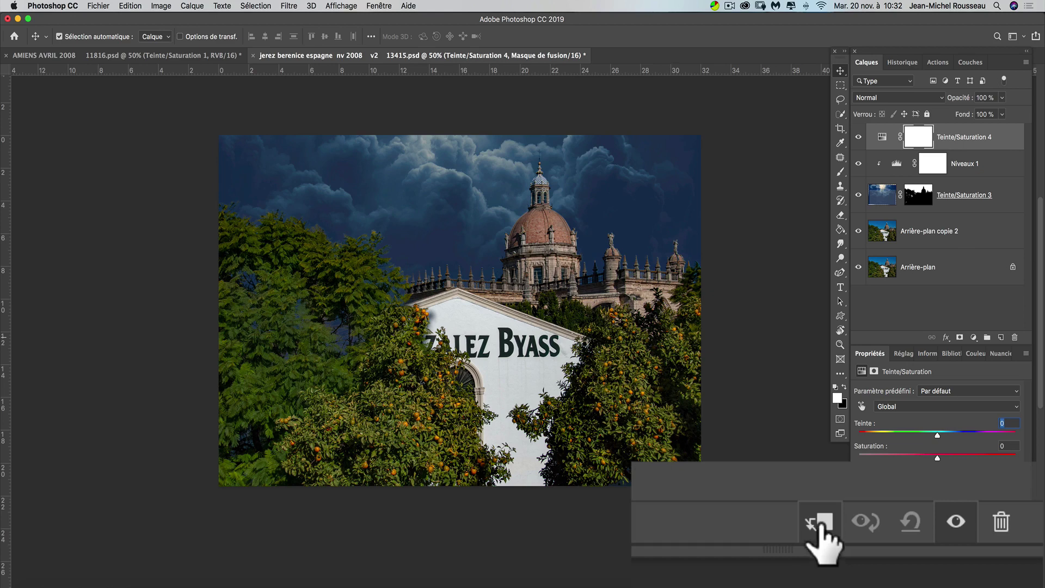
left_click(955, 552)
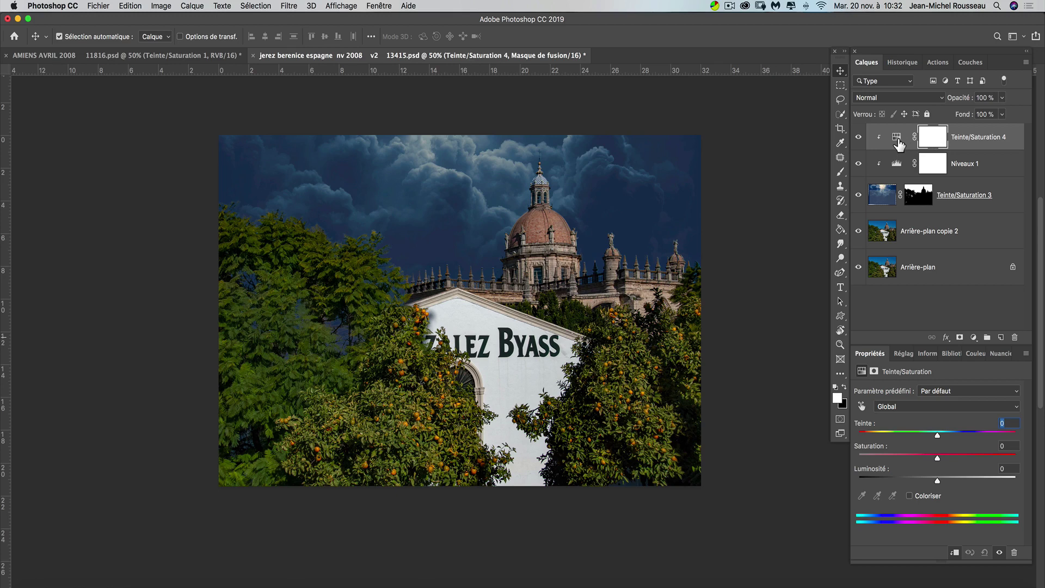
In the clipped Teinte/Saturation 4 adjustment, set Teinte to -6 and Saturation to -22, and slightly lower Luminosité
left_click(898, 140)
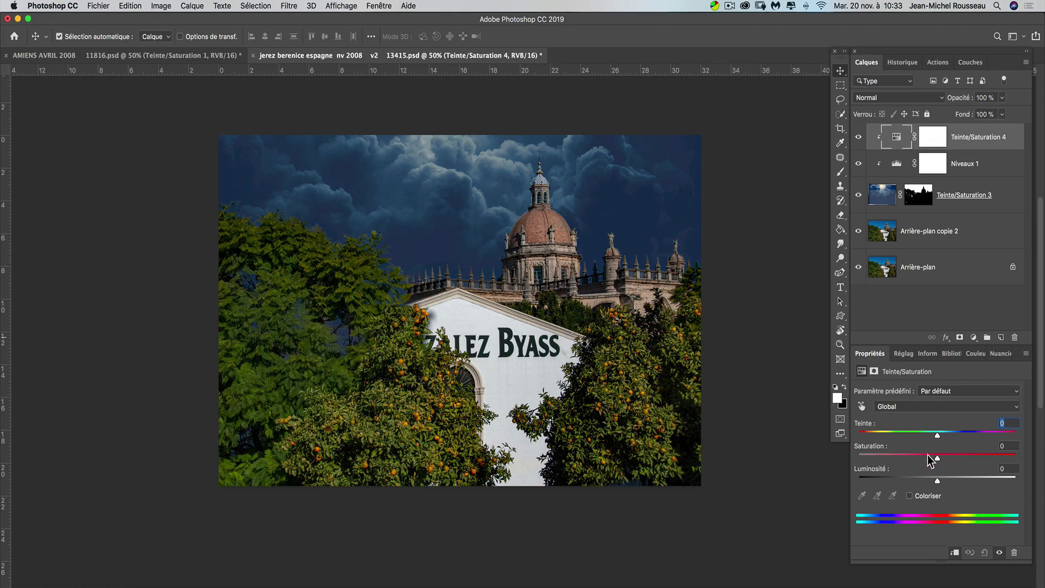
mouse_move(924, 457)
left_mouse_down()
mouse_move(944, 433)
mouse_move(933, 439)
left_mouse_up()
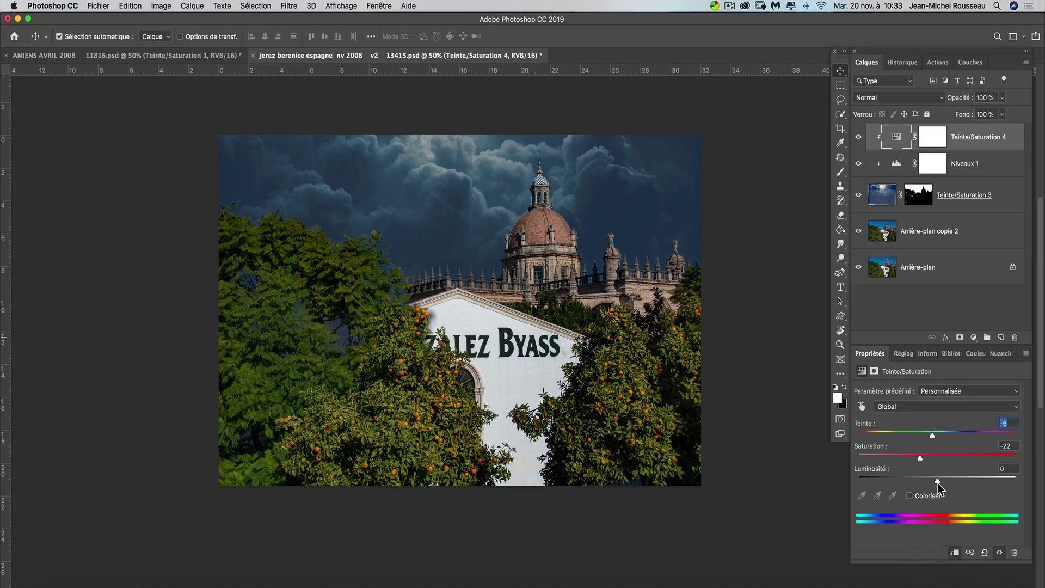
left_click_drag(937, 478, 935, 479)
left_click_drag(935, 480, 932, 481)
Add a Niveaux adjustment layer directly above Arrière-plan copie 2 and set its midtone level to 0,85
left_click(890, 236)
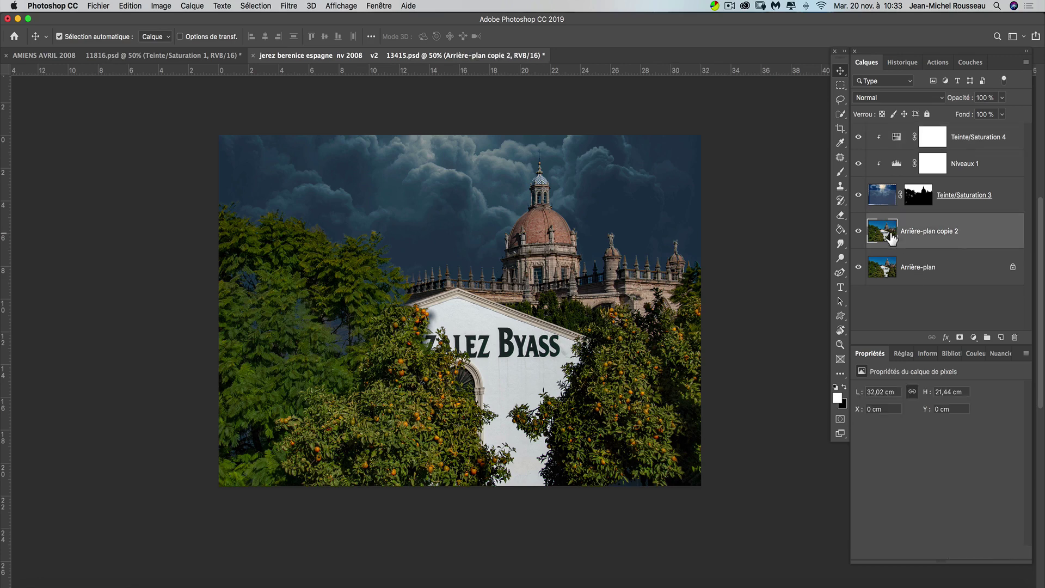
left_click(973, 338)
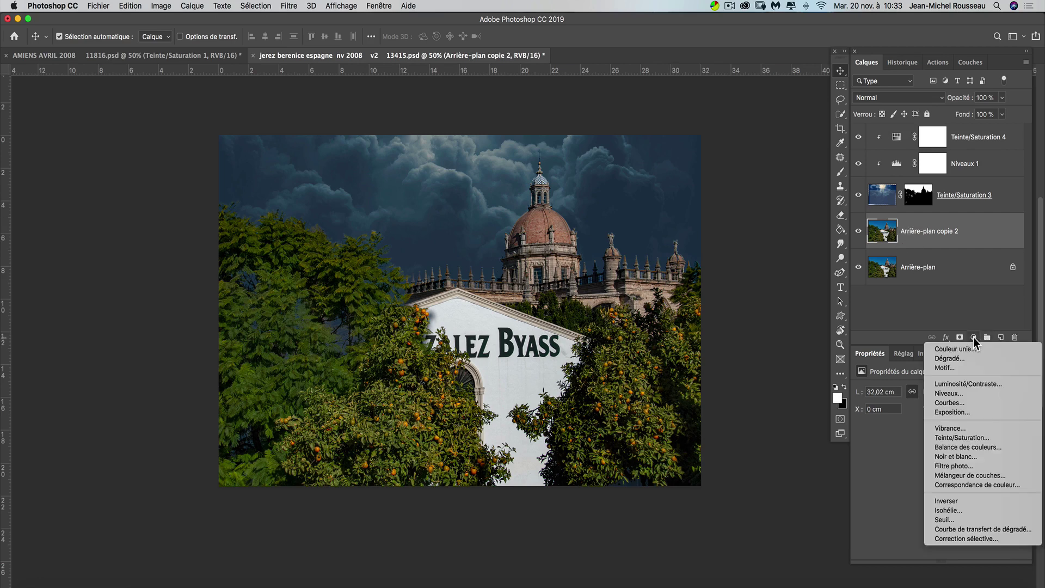
left_click(972, 390)
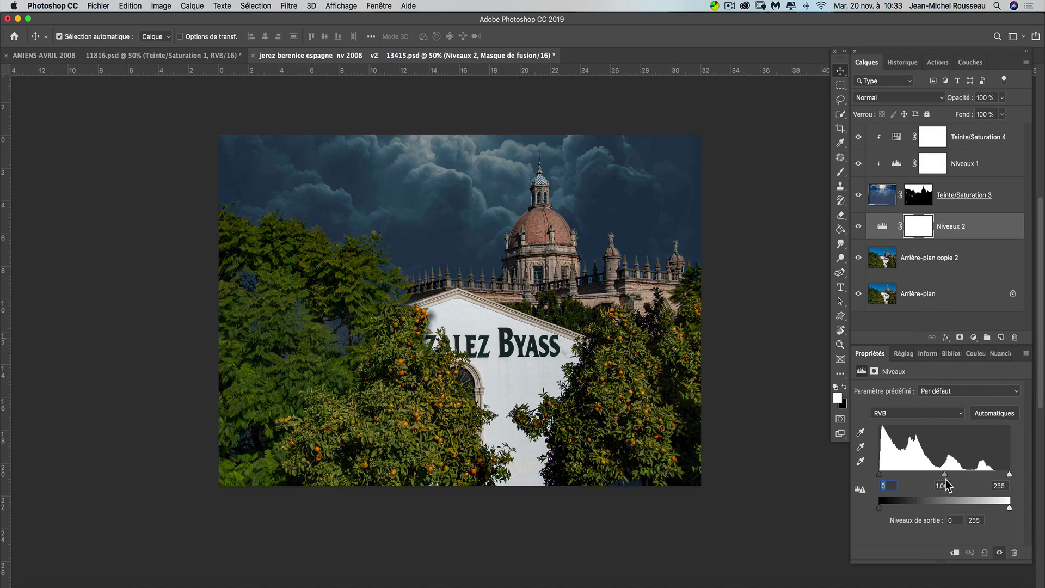
left_click_drag(945, 474, 947, 475)
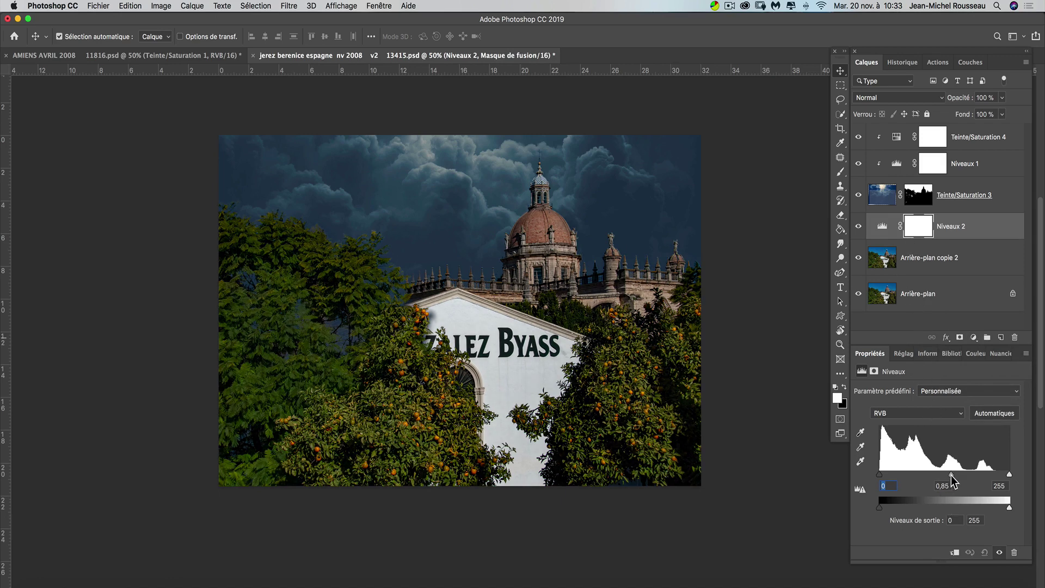
In the Niveaux 2 adjustment, set the midtone level to 0,79 and the white input level to 244
left_click_drag(952, 475, 954, 475)
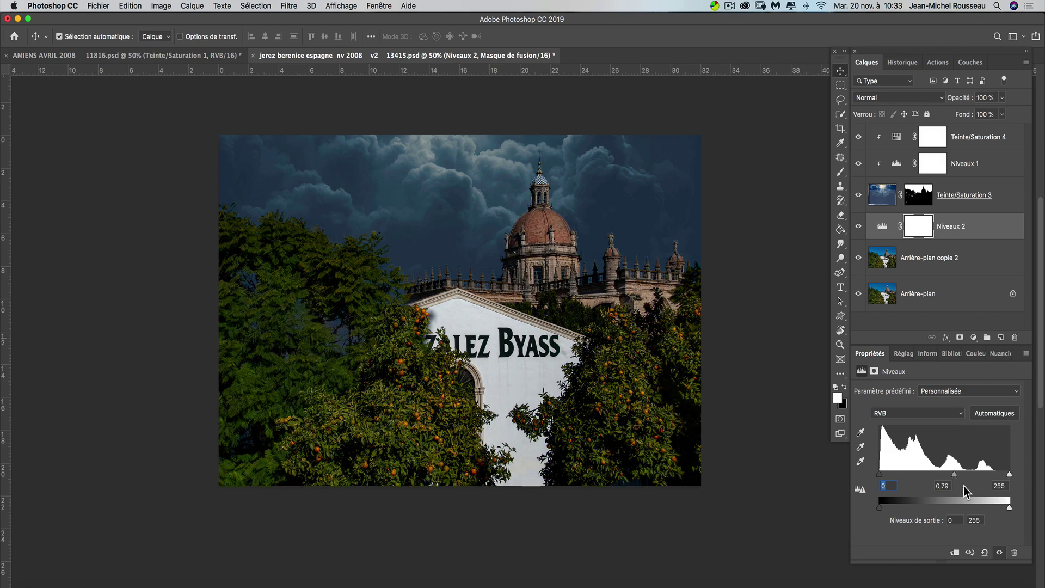
left_click_drag(1009, 474, 1002, 474)
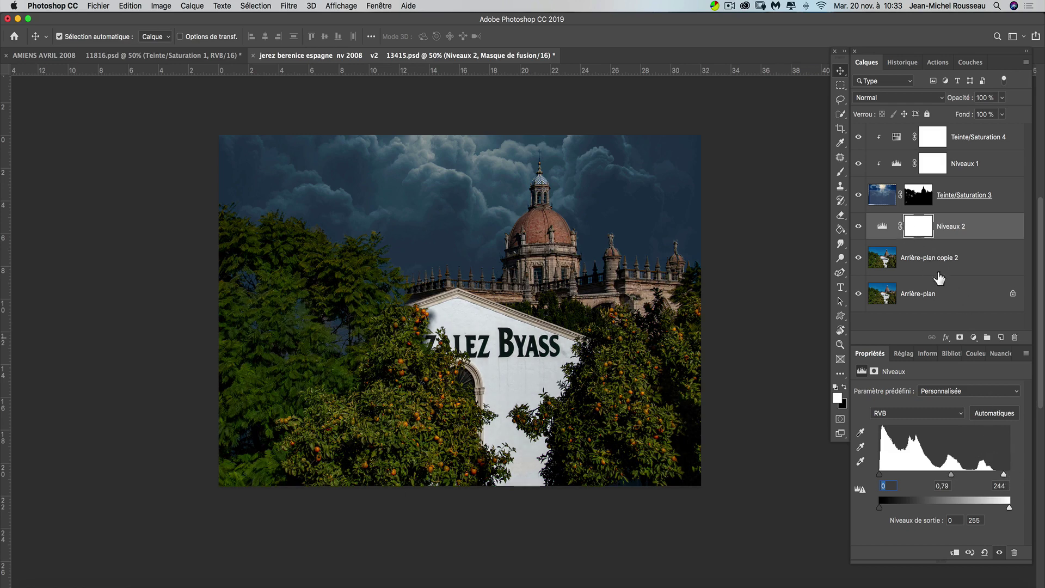
left_click(973, 337)
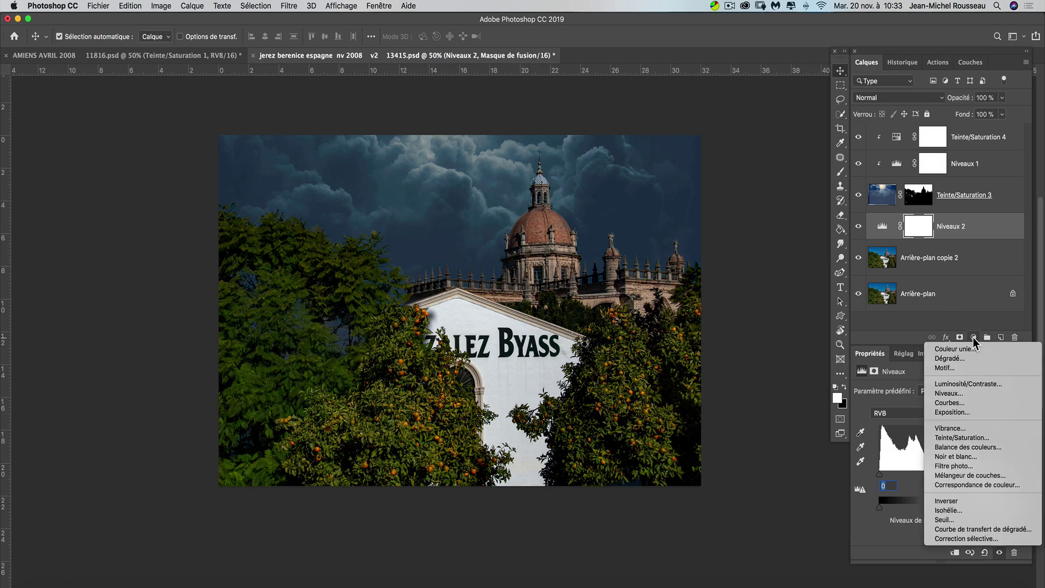
left_click(972, 438)
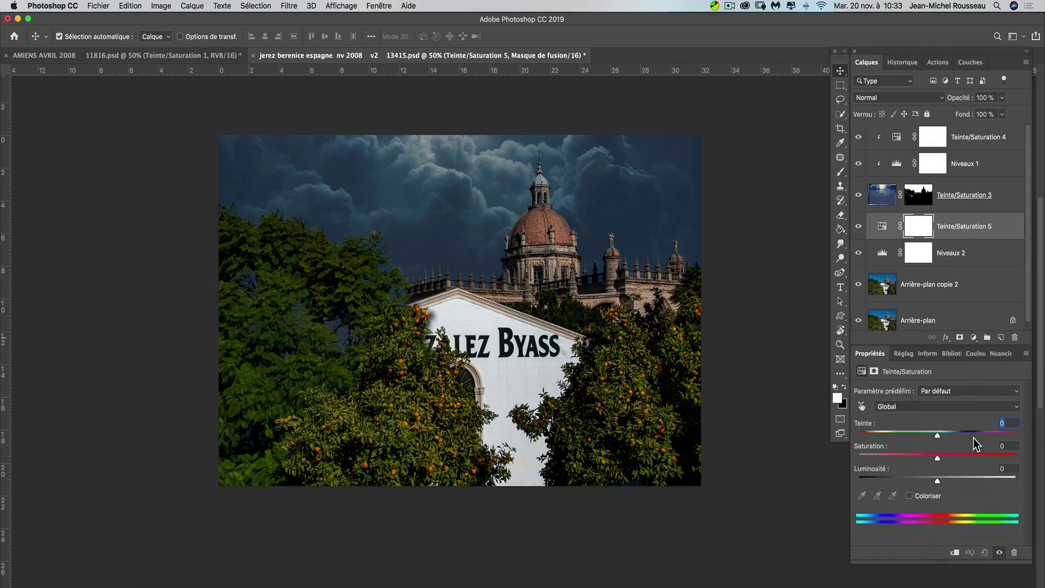
left_click_drag(882, 225, 1014, 337)
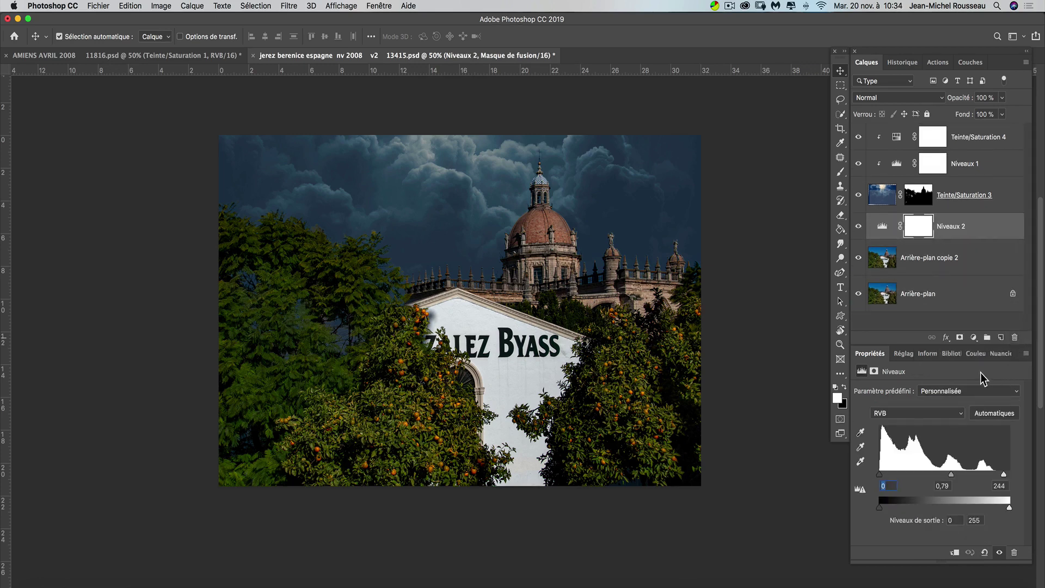
Add a Balance des couleurs adjustment above Niveaux 2 with midtones Cyan/Rouge -21, Magenta/Vert +5 and Jaune/Bleu +29
left_click(973, 338)
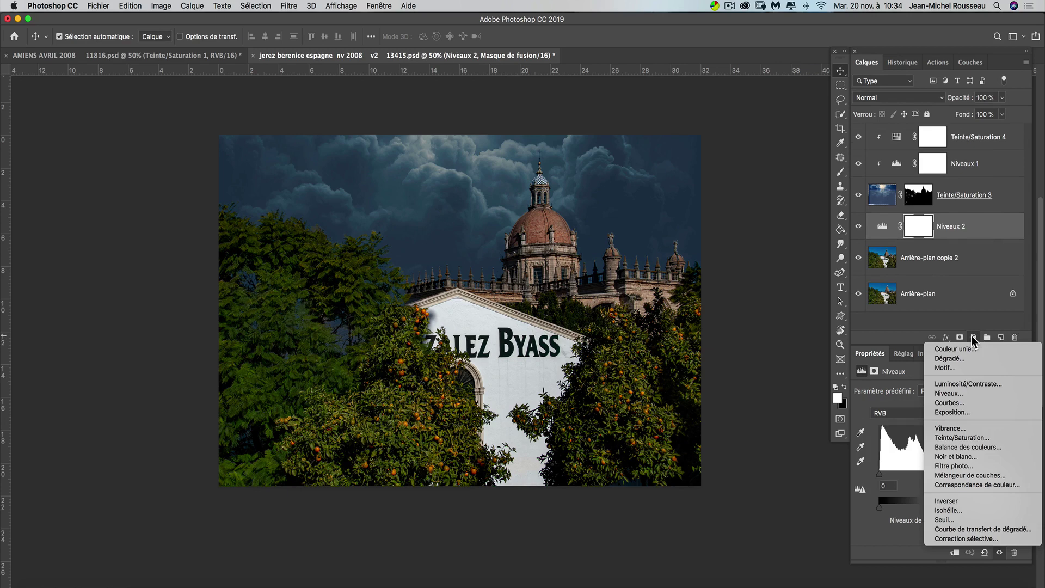
left_click(972, 447)
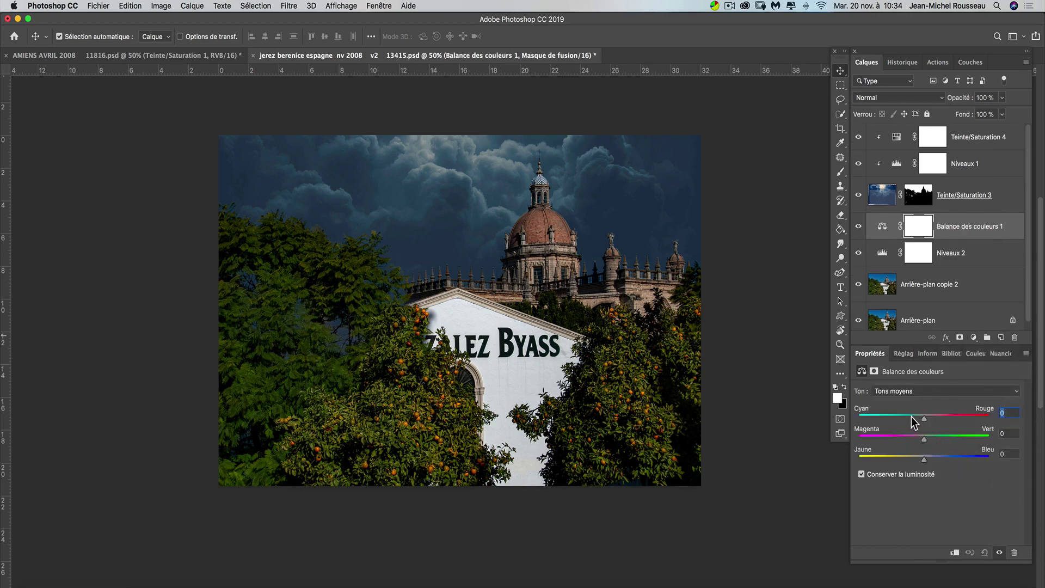
left_click_drag(911, 418, 914, 417)
left_click_drag(941, 456, 910, 417)
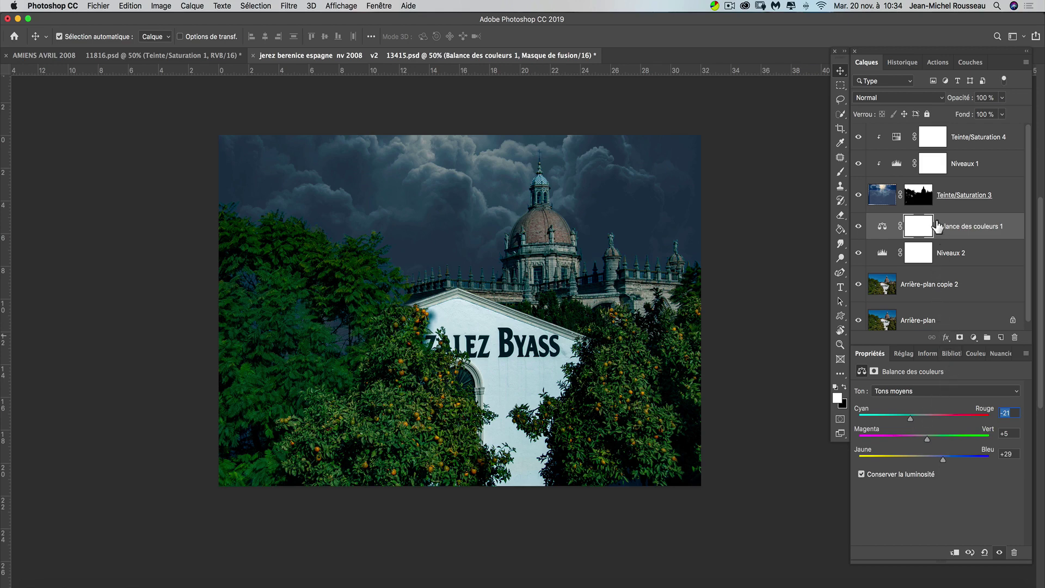
Brighten the sky by setting the white input level of the clipped Niveaux 1 adjustment to 175
left_click(899, 165)
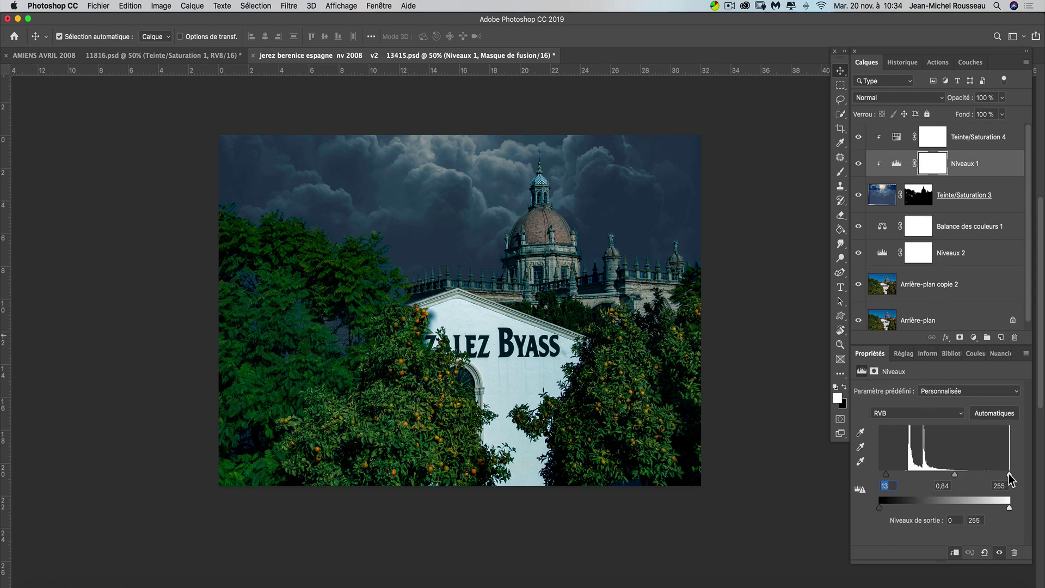
left_click_drag(1009, 478, 980, 472)
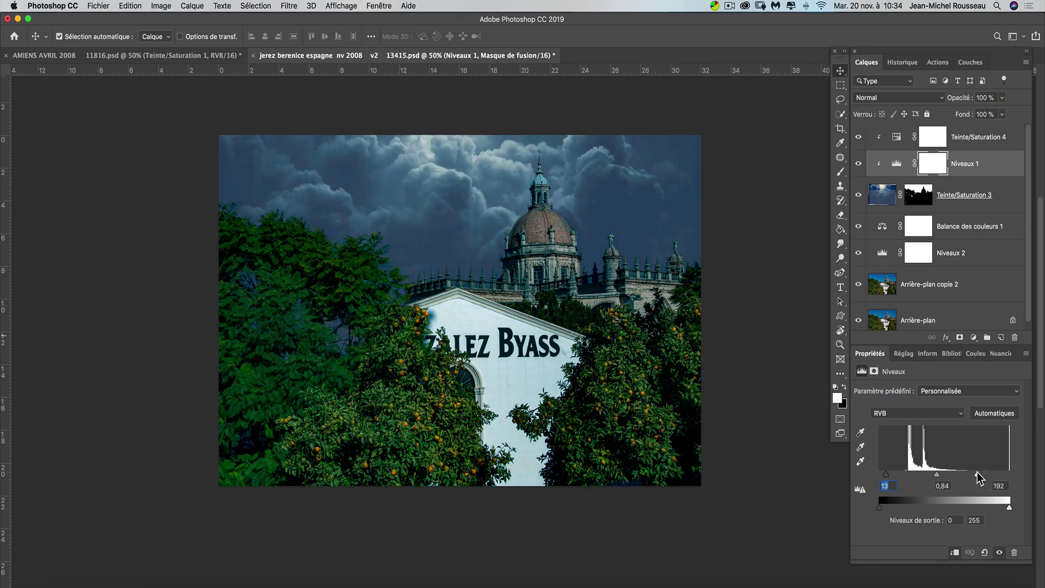
left_click_drag(977, 471, 965, 471)
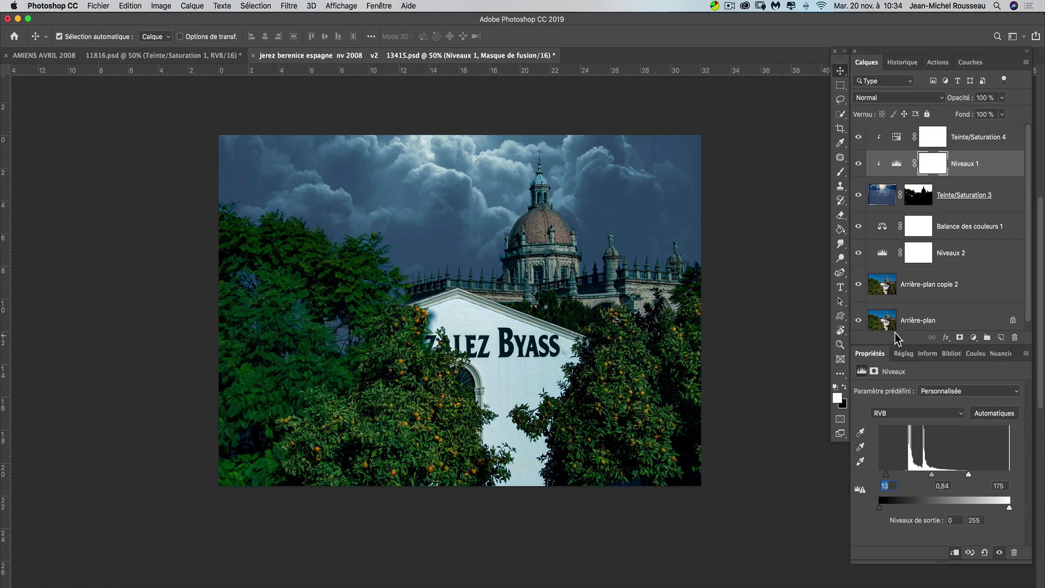
Compare the edited composition with the original by repeatedly isolating the Arrière-plan layer and restoring all layers
scroll(896, 302, "down", 1)
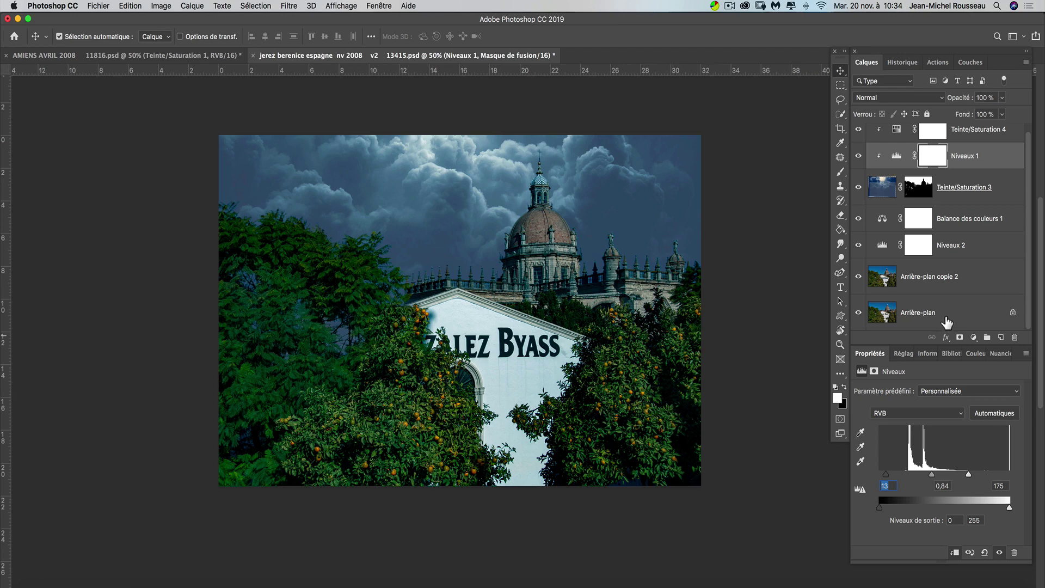
left_click(858, 313, "alt")
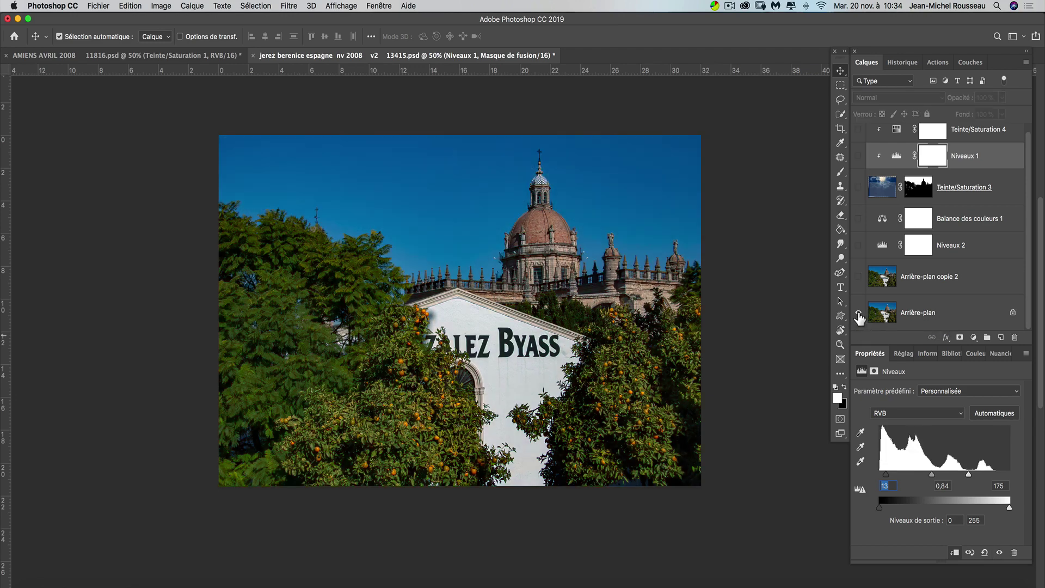
left_click(858, 313, "alt")
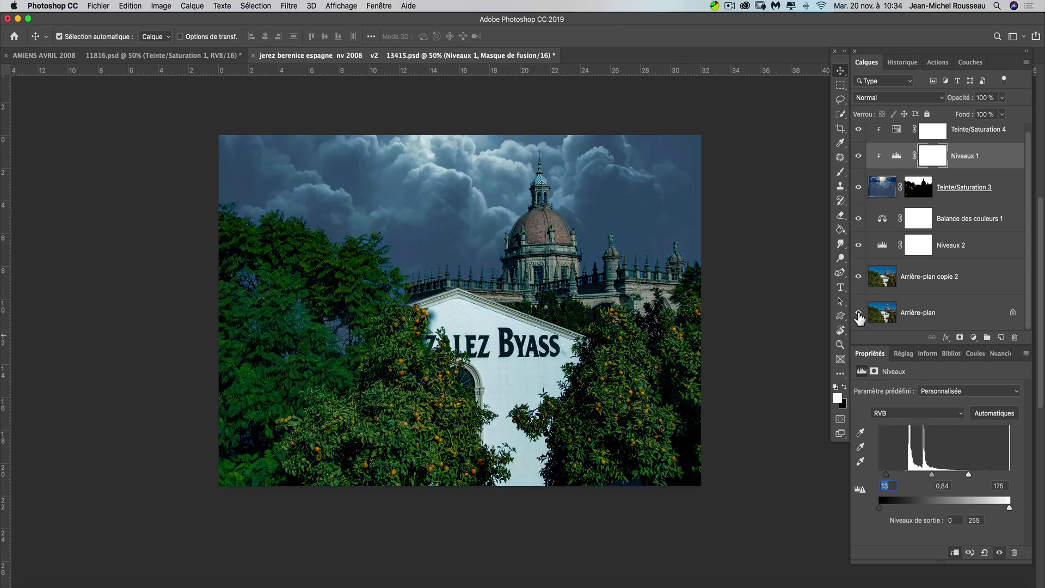
left_click(858, 313, "alt")
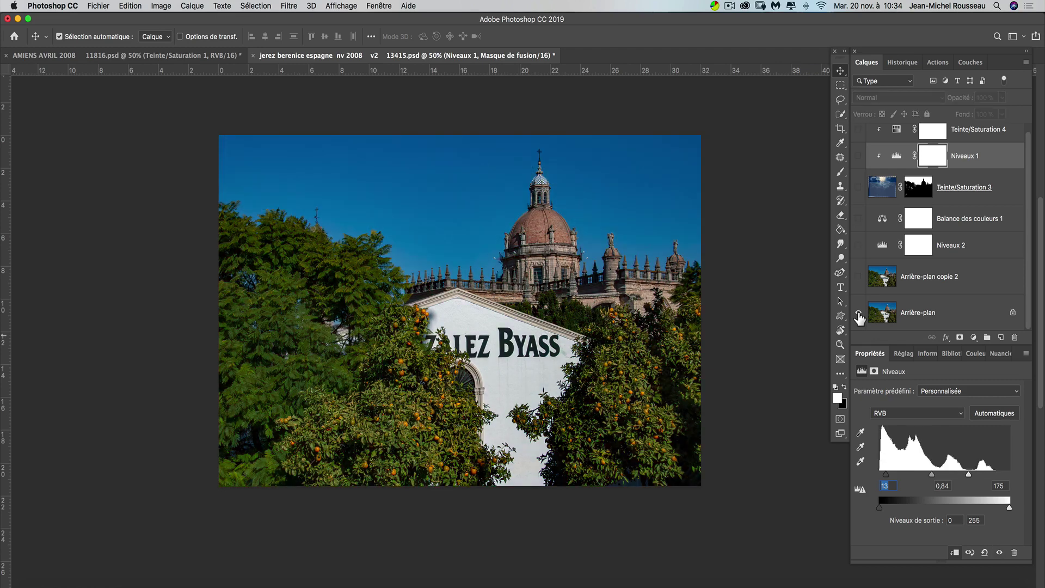
left_click(858, 313, "alt")
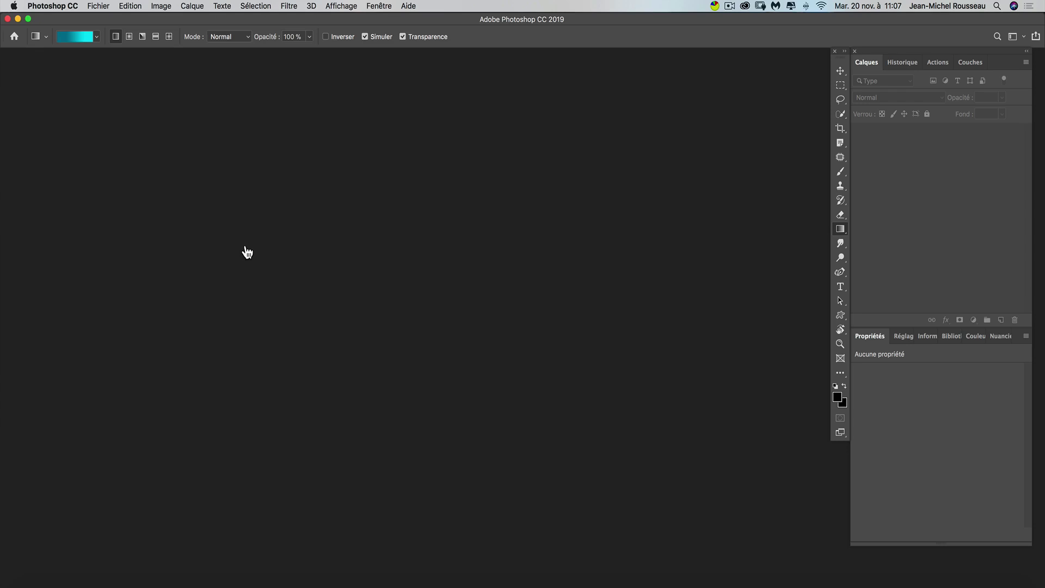
Create a new 4288 x 2848 pixel document at 300 pixels/pouce in RGB, 8 bits, with a white background
left_click(106, 8)
left_click(117, 22)
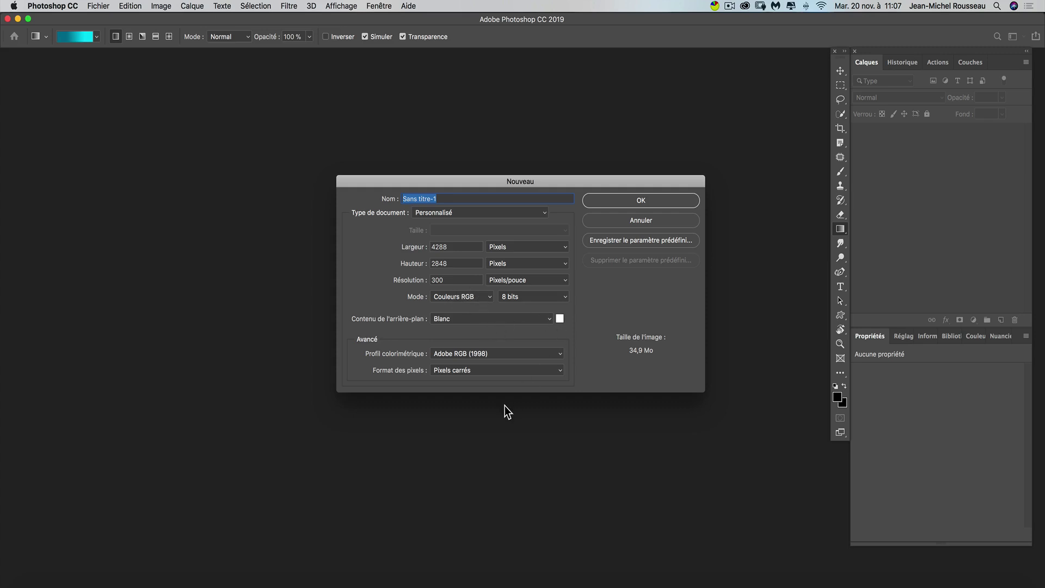
left_click(631, 201)
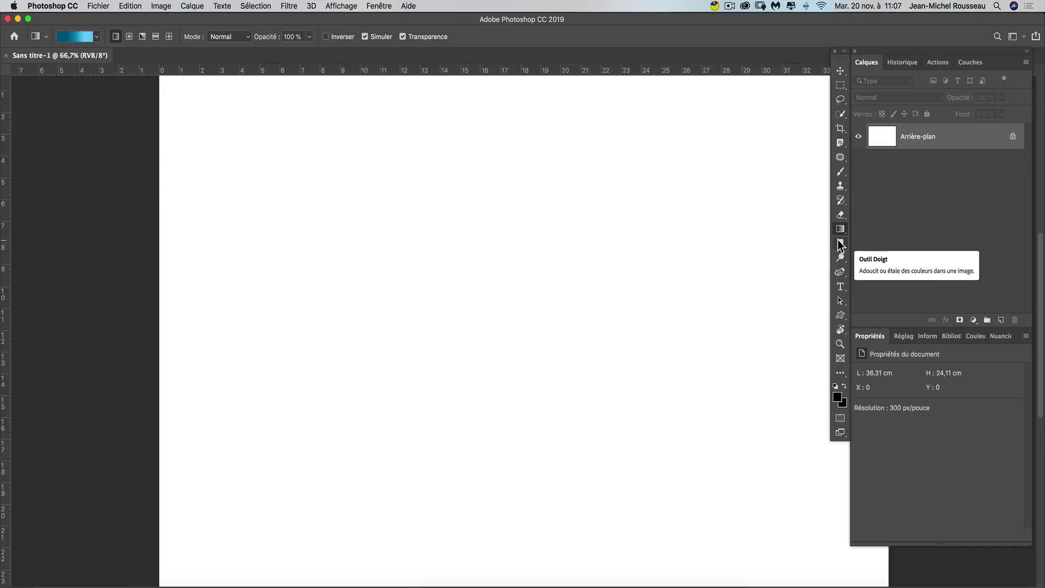
key("super+minus")
key("super+minus")
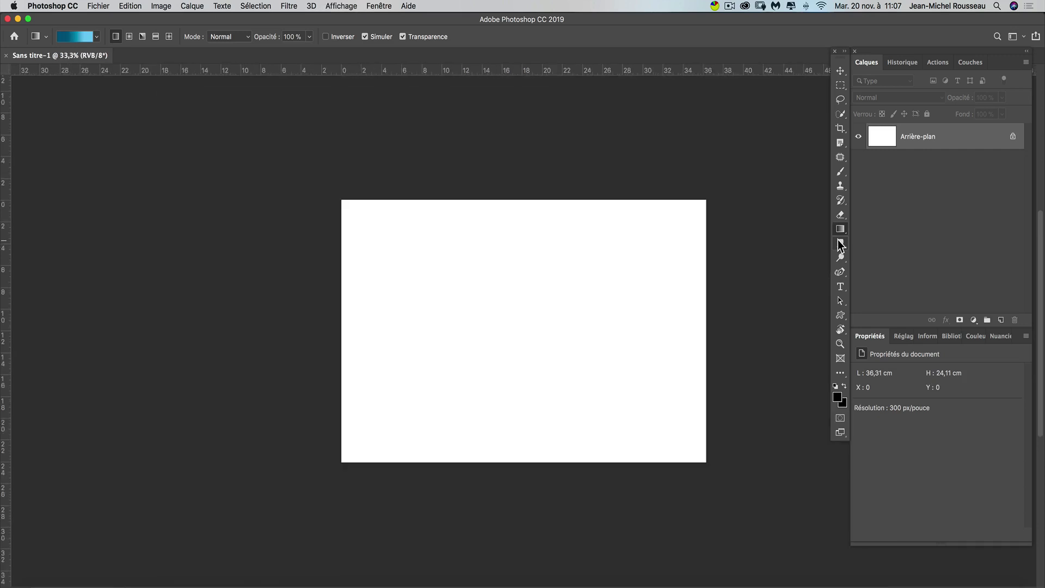
Unlock the background layer and fill it with a horizontal linear gradient from dark blue to light blue
left_click(1012, 137)
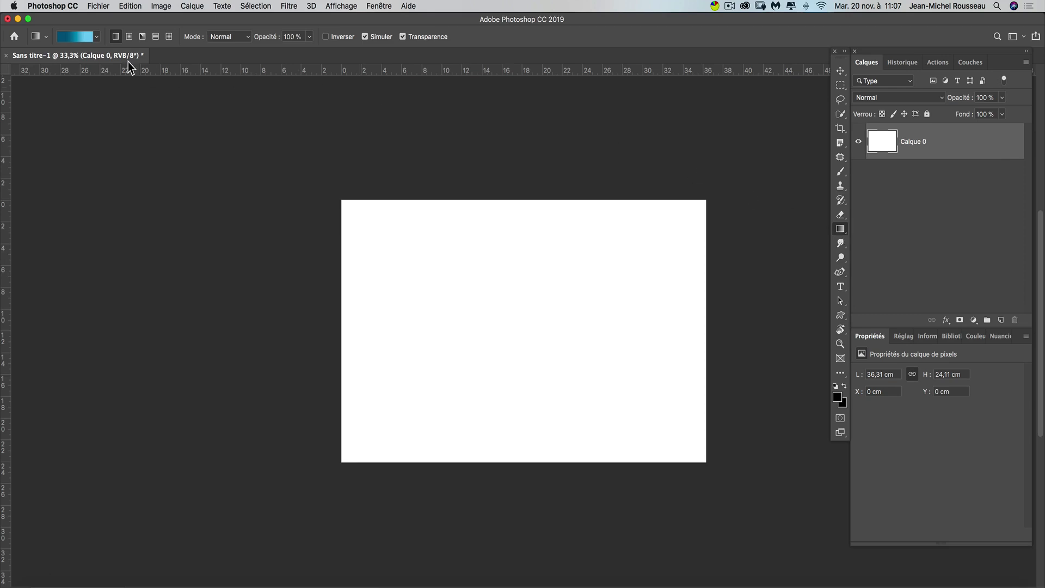
left_click(80, 37)
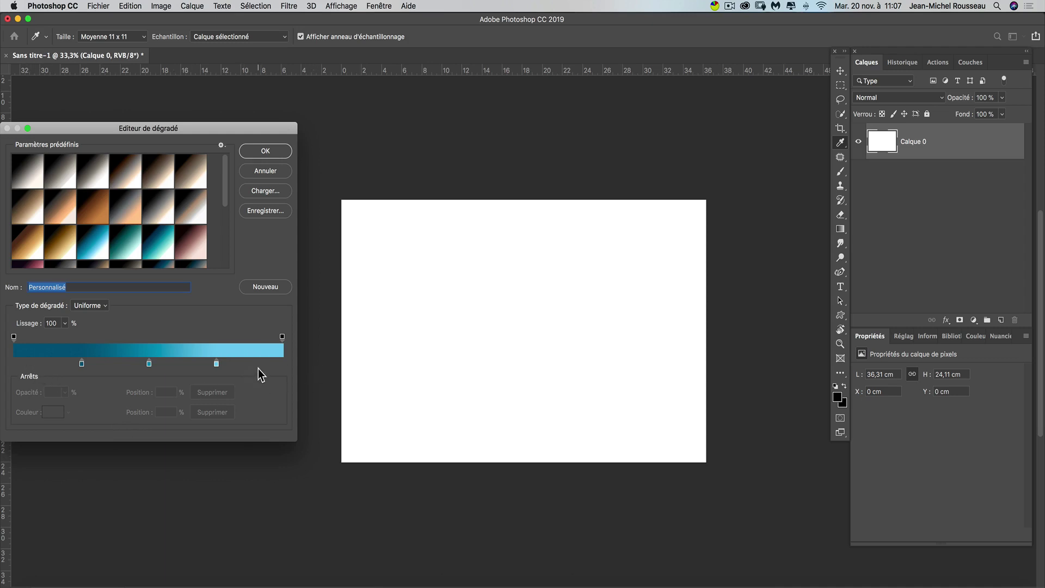
left_click(265, 151)
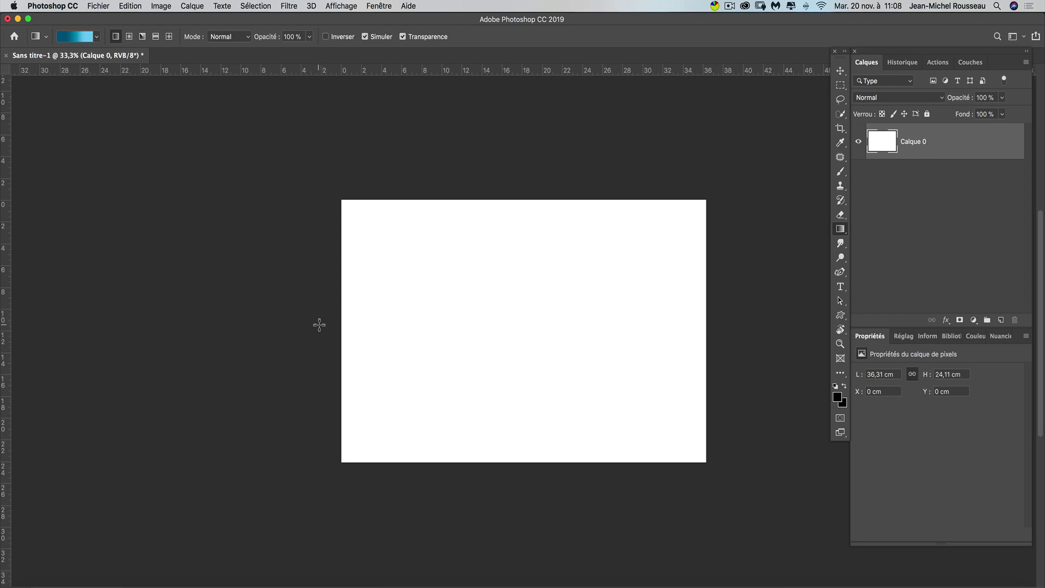
left_click_drag(318, 325, 748, 327)
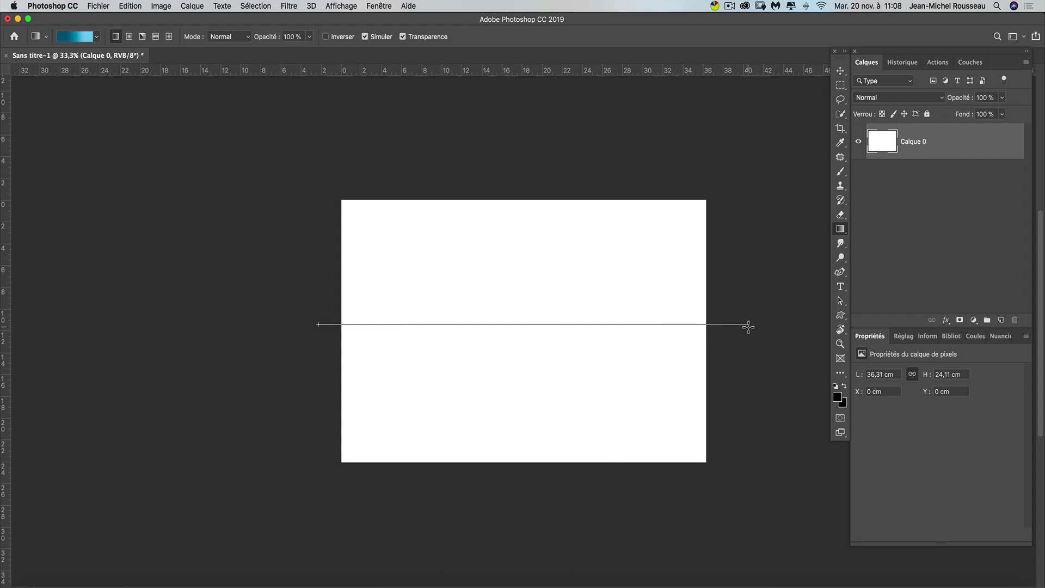
left_click_drag(747, 326, 748, 326)
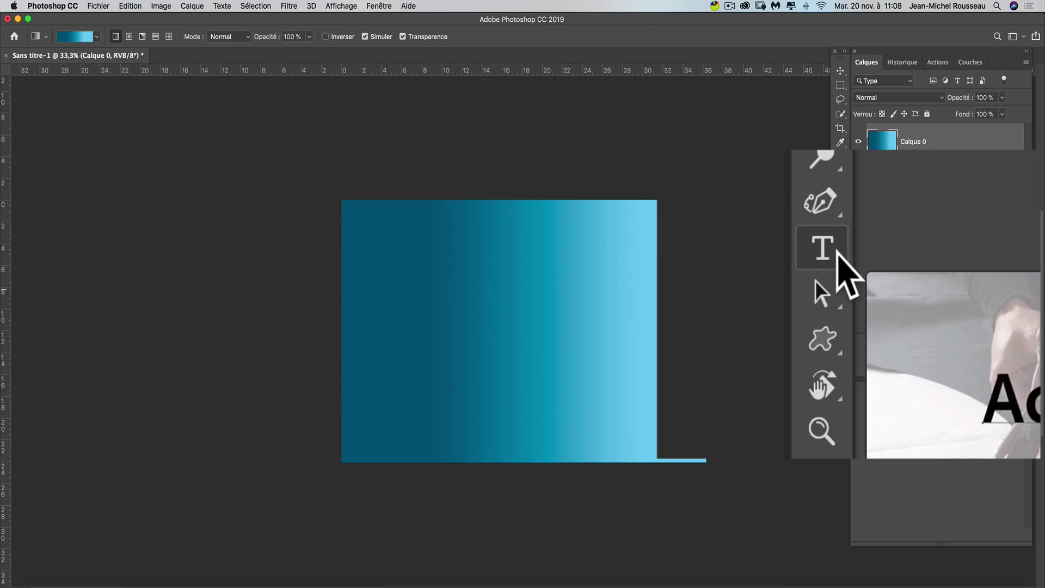
Activate the Type tool and examine its font, size, anti-aliasing and alignment options
left_click(840, 288)
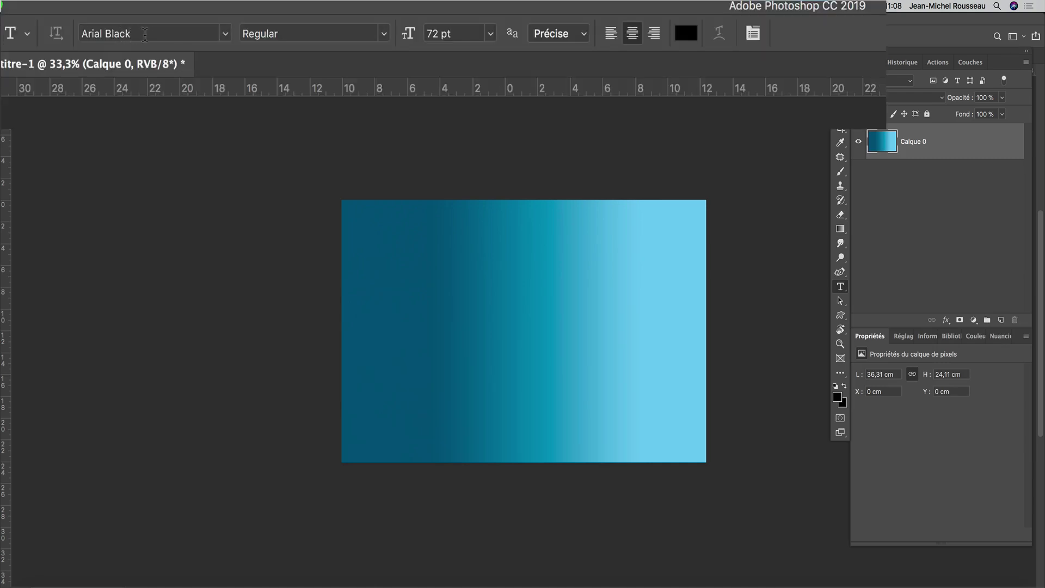
left_click(227, 31)
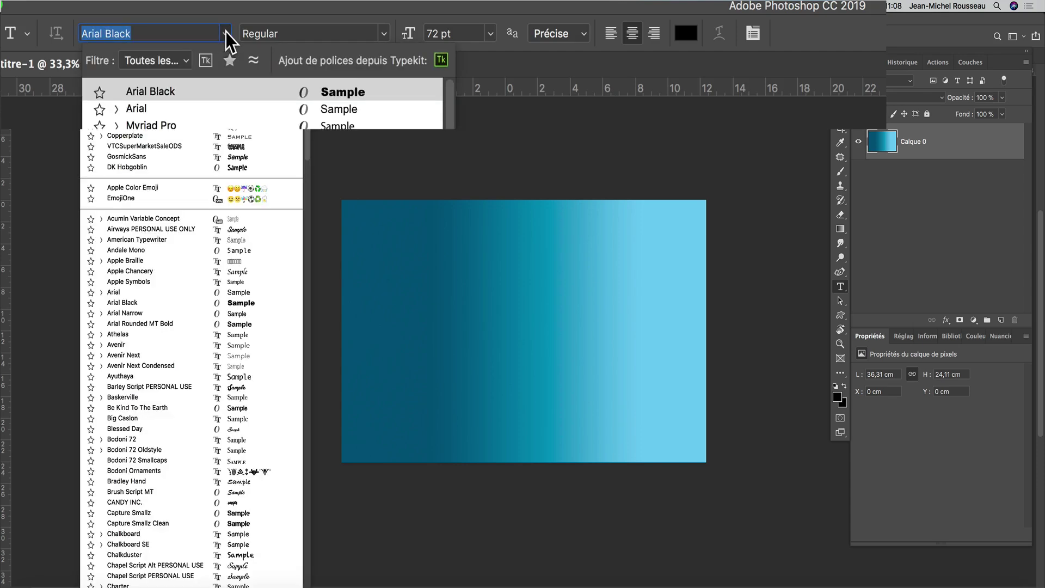
left_click(226, 31)
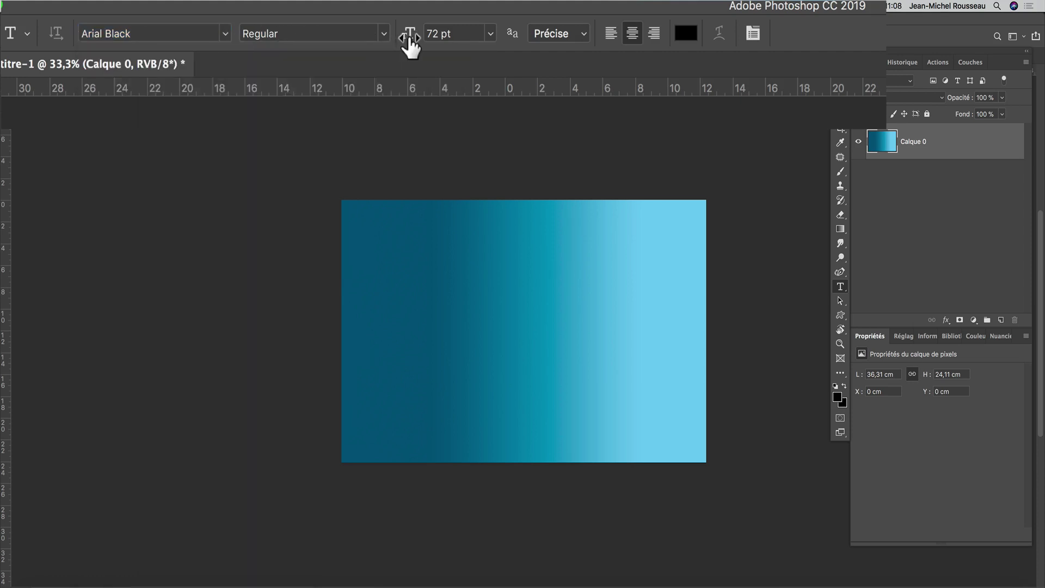
left_click(469, 33)
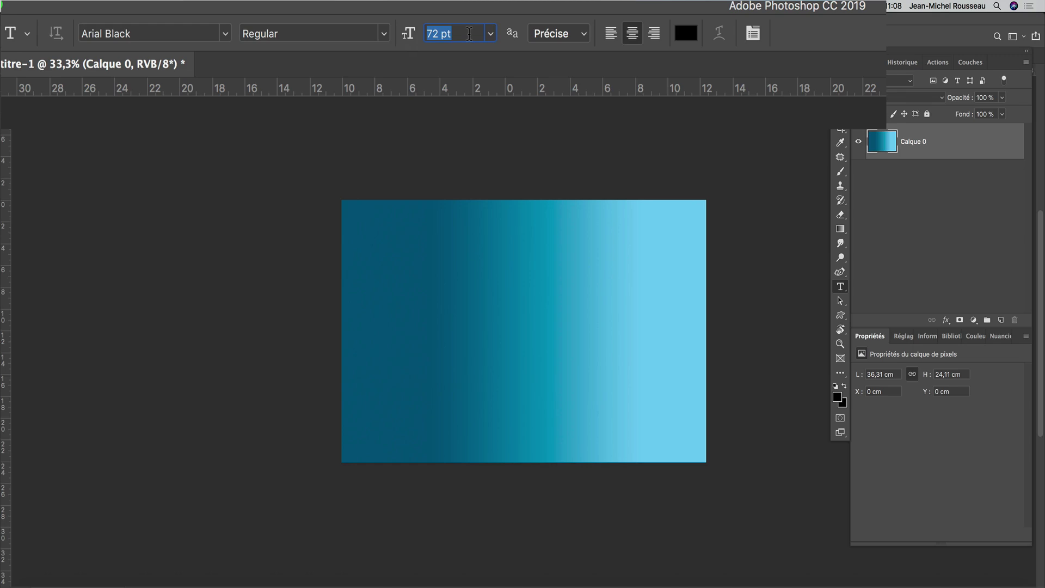
left_click(567, 34)
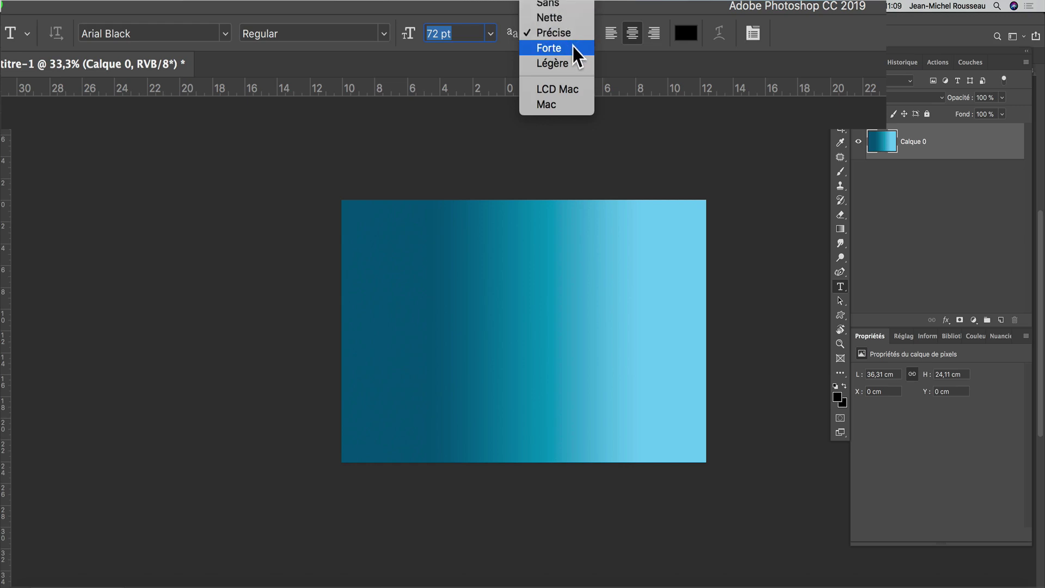
left_click(641, 53)
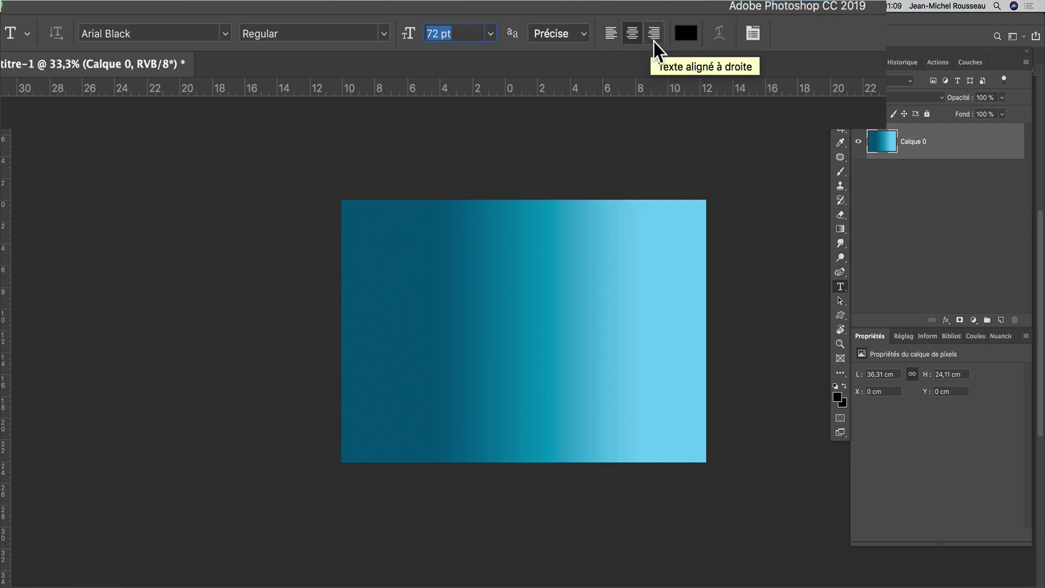
Choose black, hex 000000, as the text colour
left_click(686, 34)
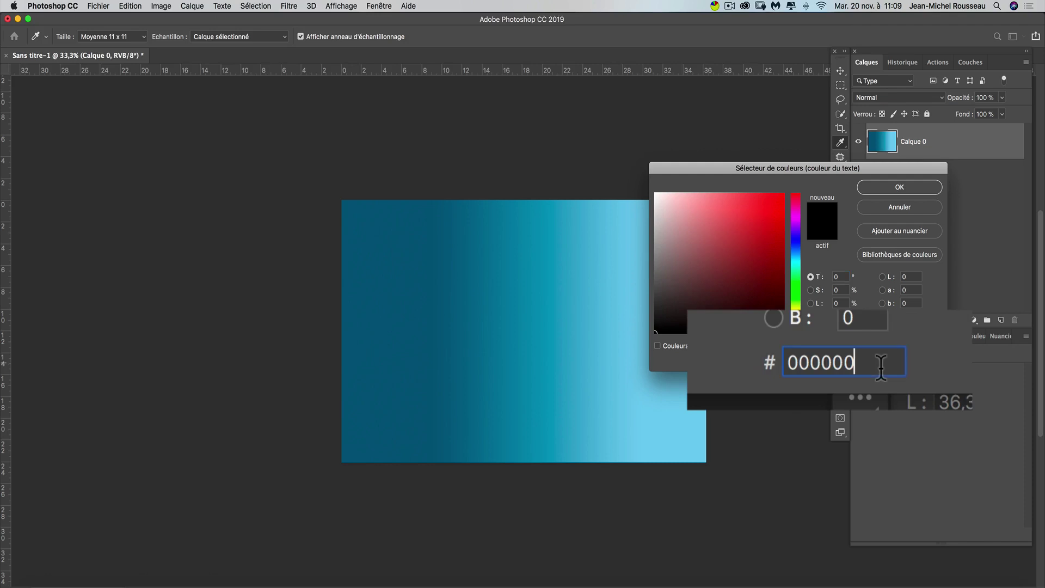
double_click(881, 367)
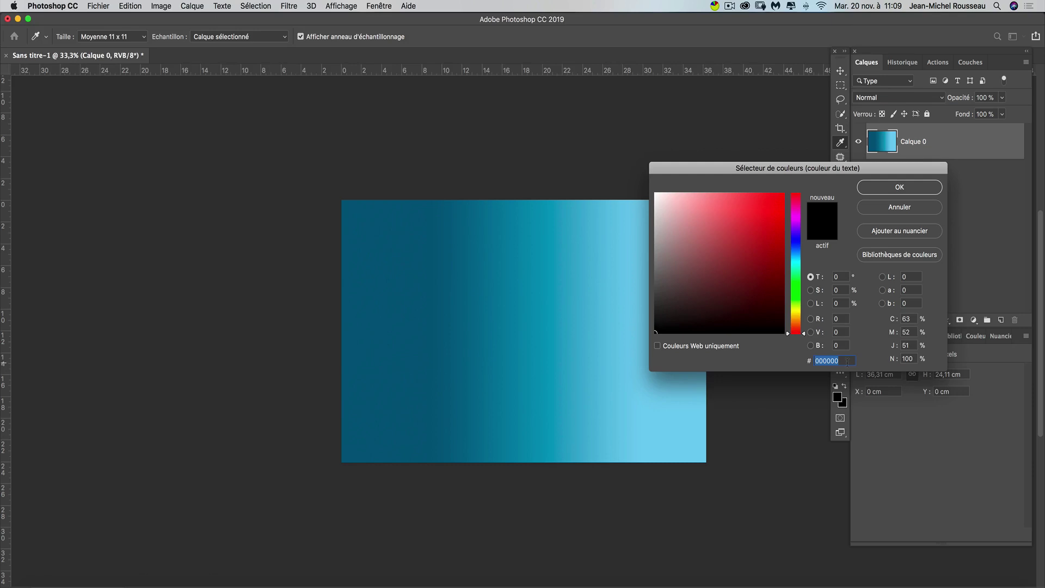
left_click(875, 186)
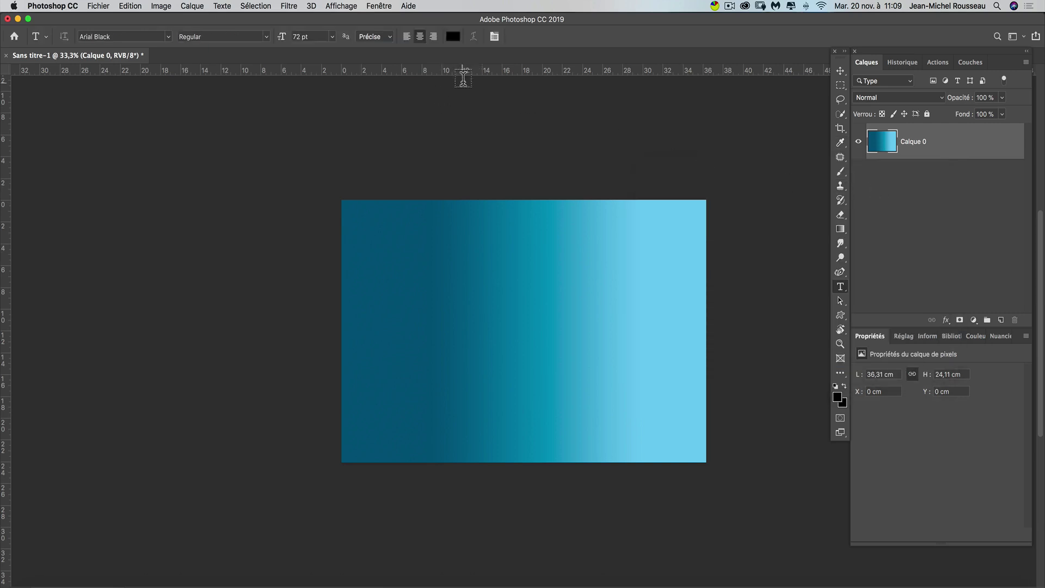
Show the Caractère and Paragraphe settings and place them beside the canvas, next to the tools
left_click(495, 36)
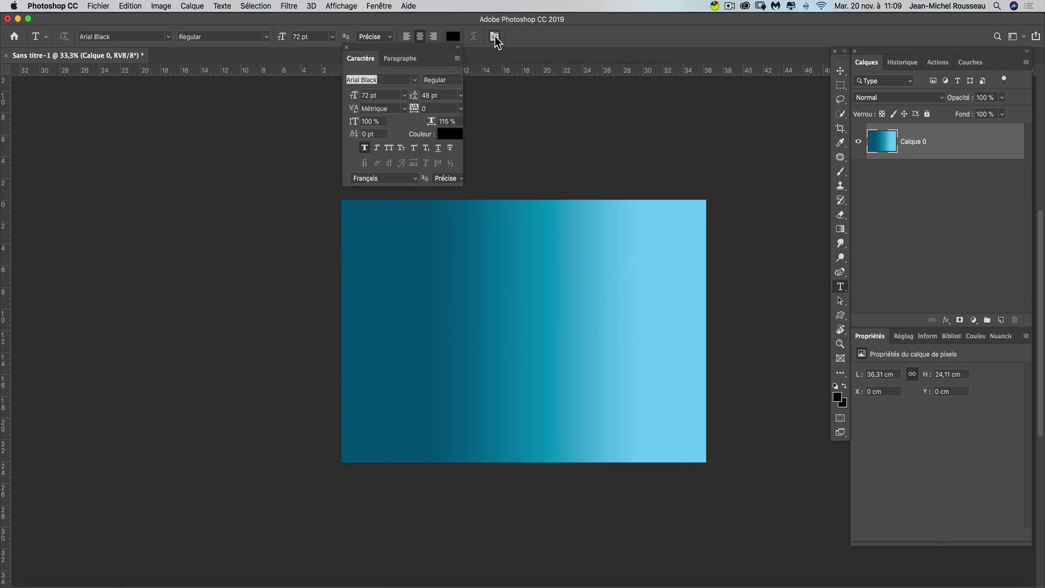
left_click_drag(429, 53, 794, 87)
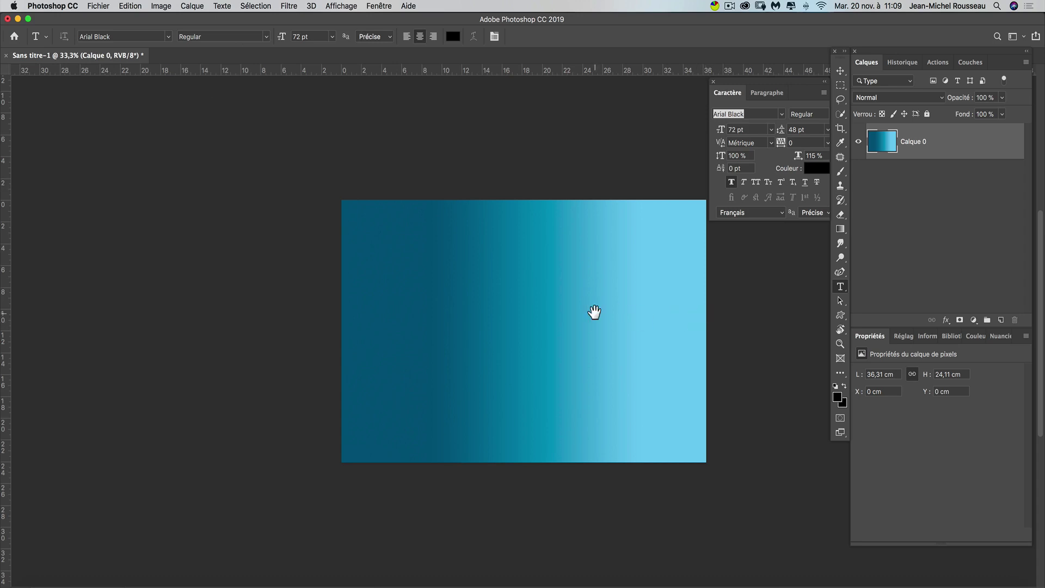
Create a horizontal point-text layer on the gradient and move its placeholder text to the middle of the canvas
left_click_drag(594, 312, 526, 308)
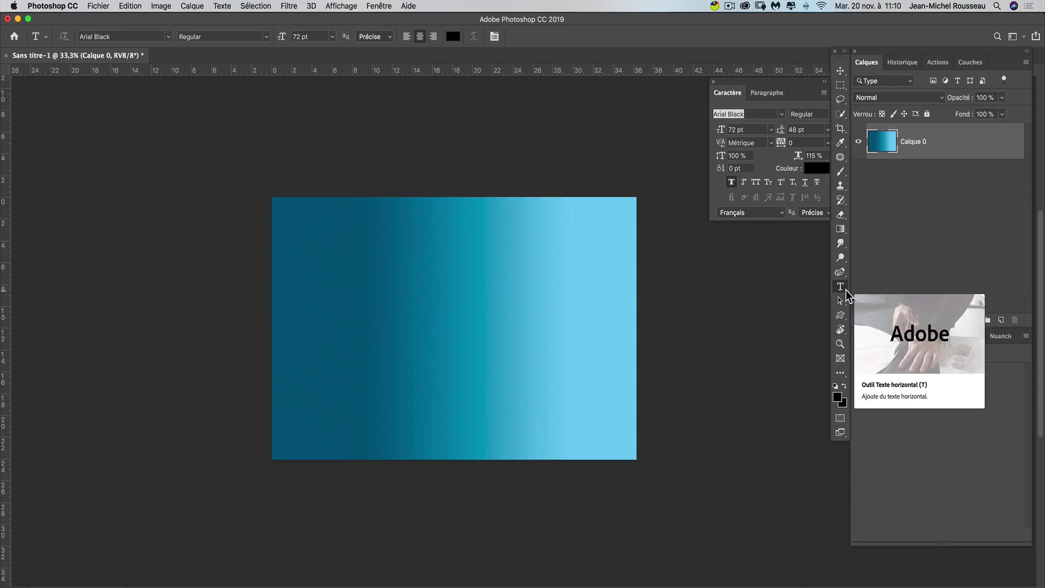
left_click(350, 314)
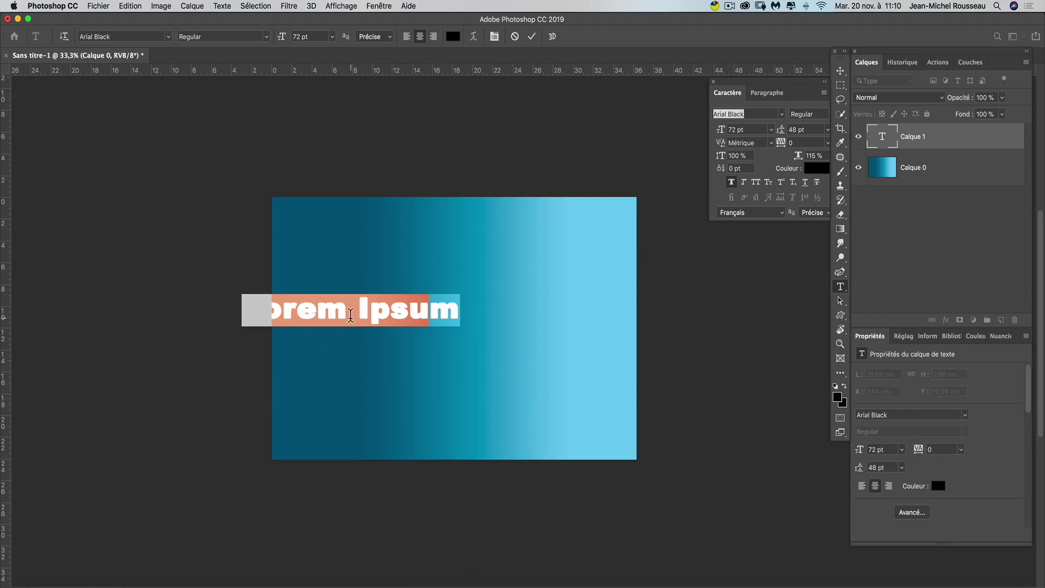
left_click_drag(314, 332, 421, 336)
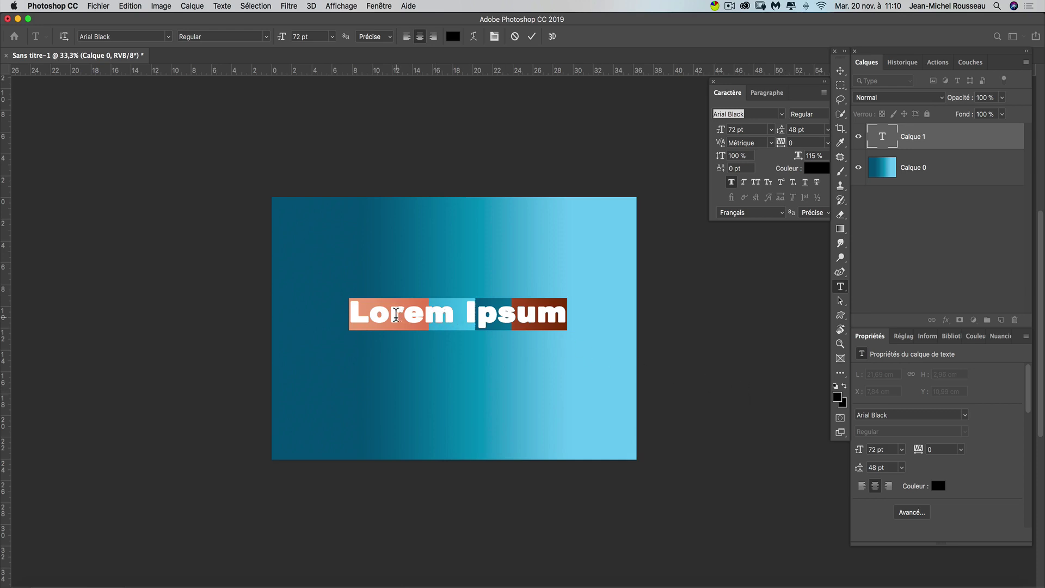
Replace the Lorem Ipsum placeholder with the text CPCE and commit the text layer
left_click(372, 314)
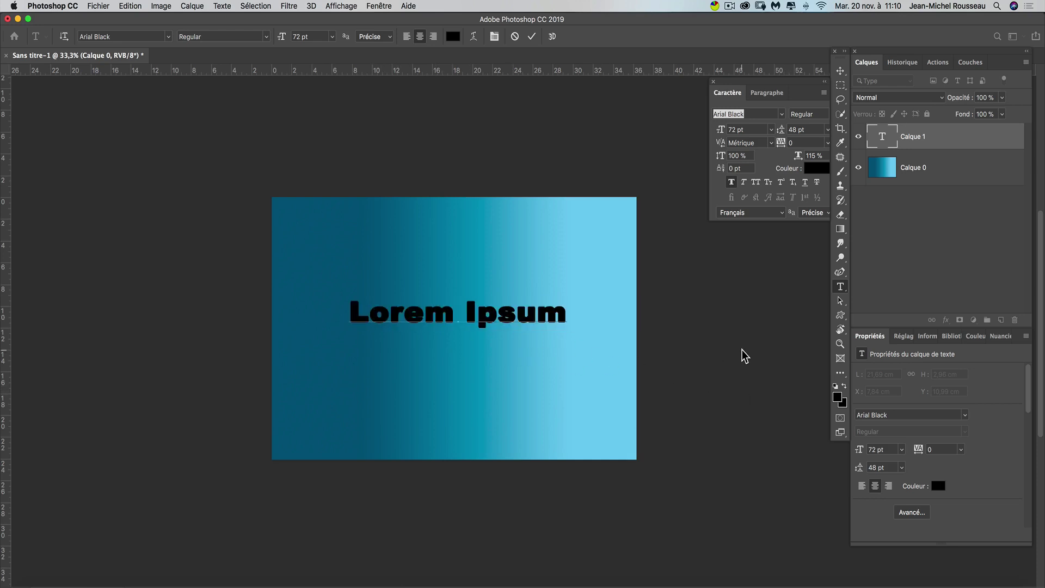
key("Delete")
key("Delete")
key("Delete")
key("Delete")
key("Delete")
key("Delete")
key("Delete")
key("Delete")
key("Delete")
key("Delete")
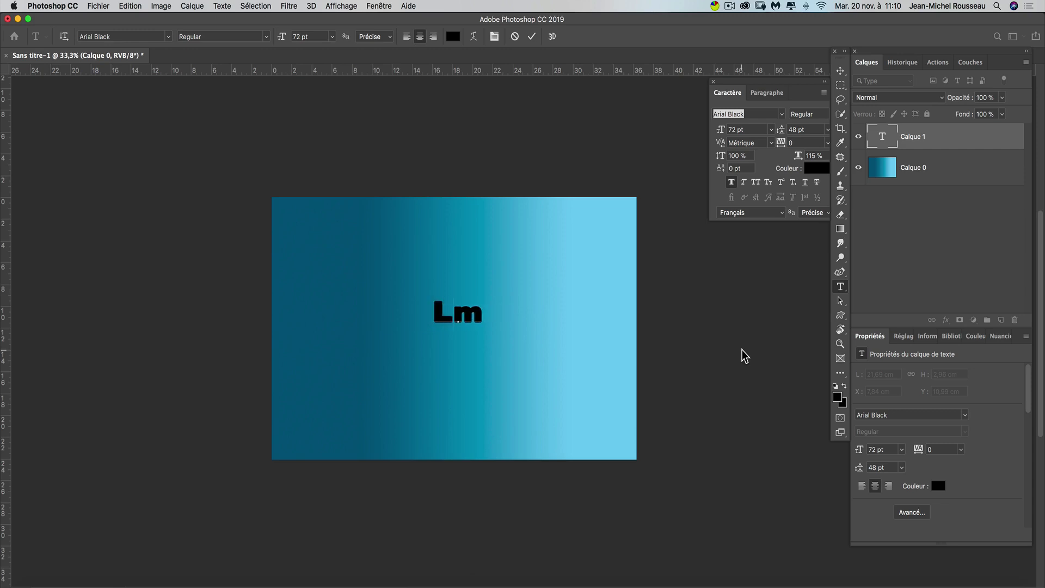
key("BackSpace")
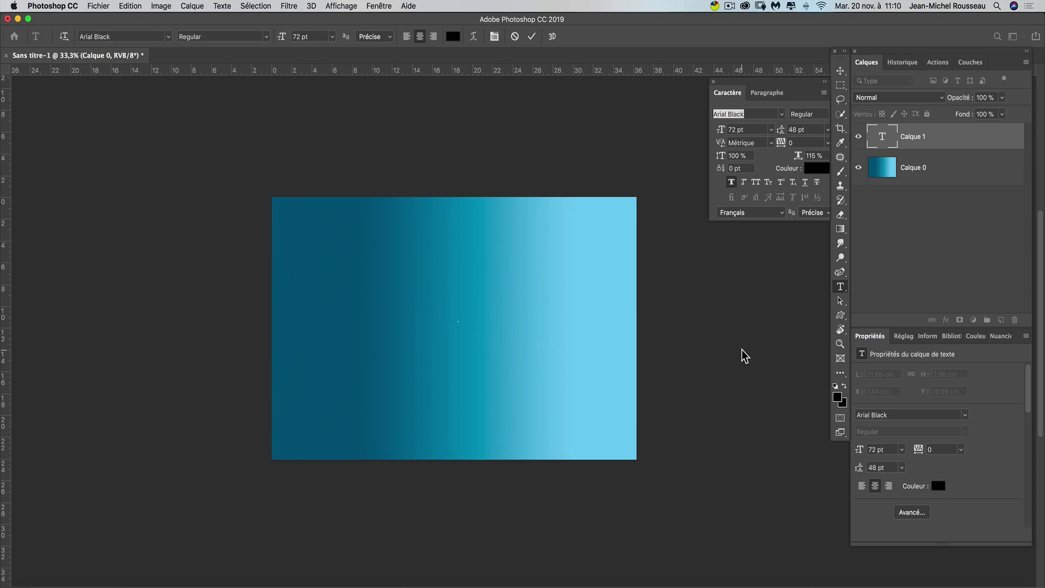
type("CPCE")
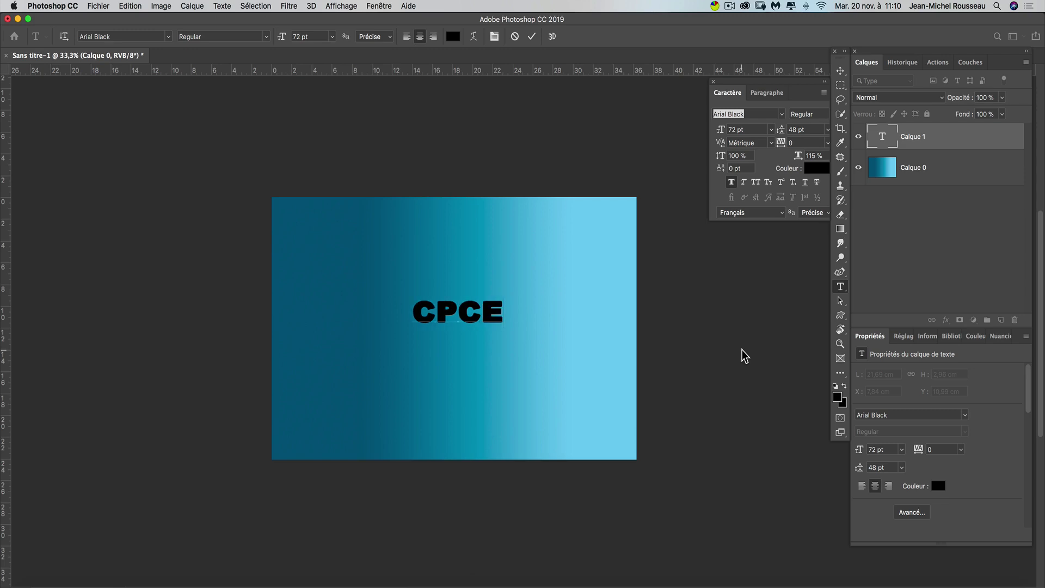
left_click(534, 38)
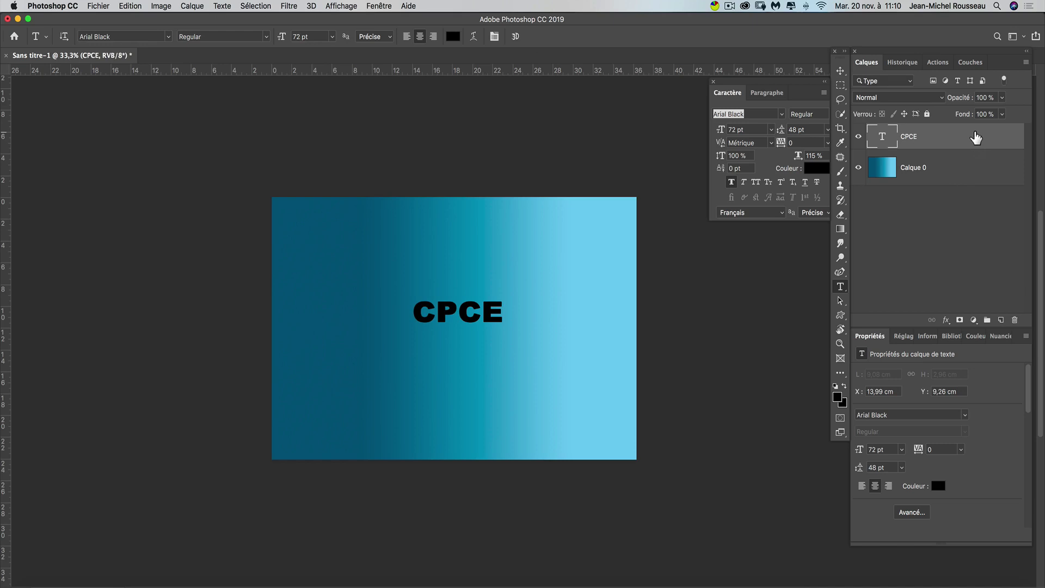
Turn on colour proofing, then enlarge and vertically stretch the CPCE text to about 355 pt and centre it on the canvas
key("super+t")
key("super+y")
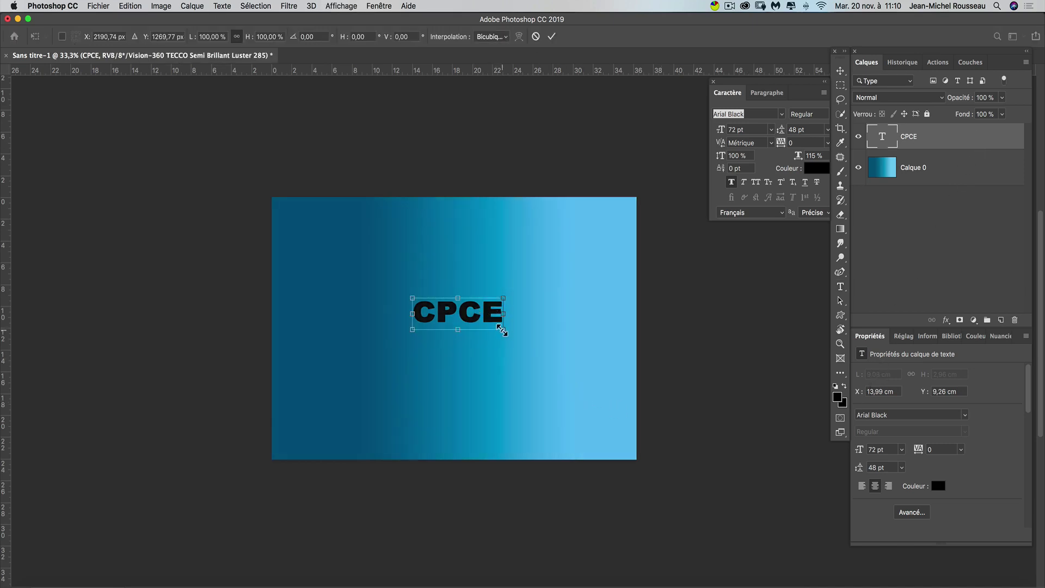
left_click_drag(502, 331, 571, 392)
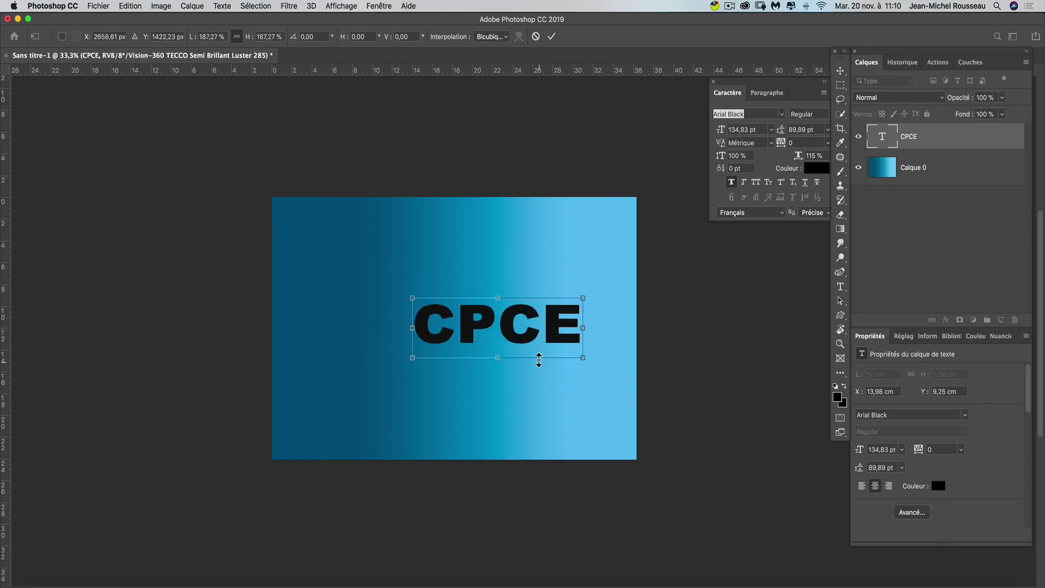
left_click_drag(540, 357, 568, 388)
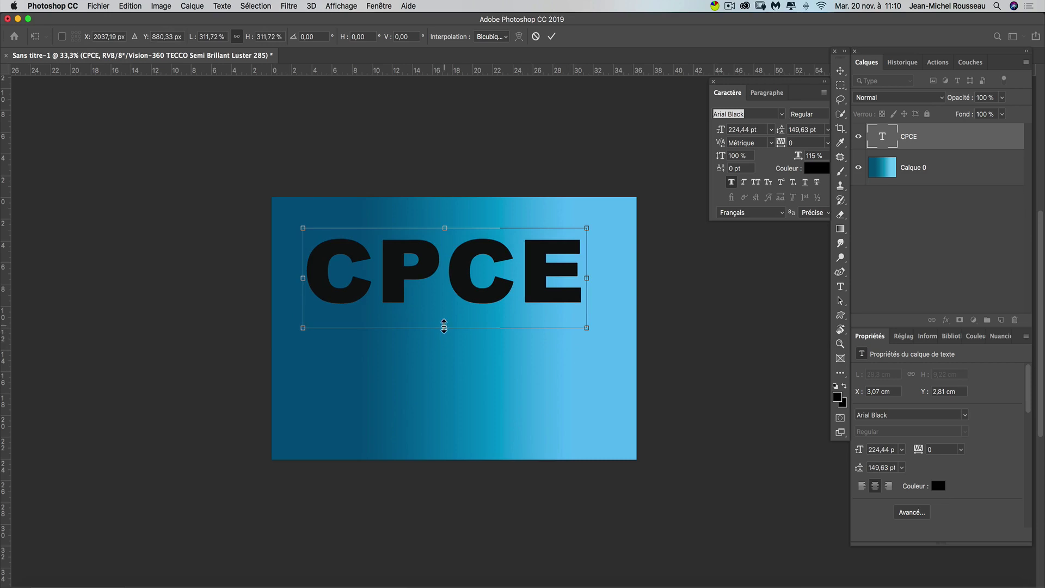
left_click_drag(444, 325, 444, 374)
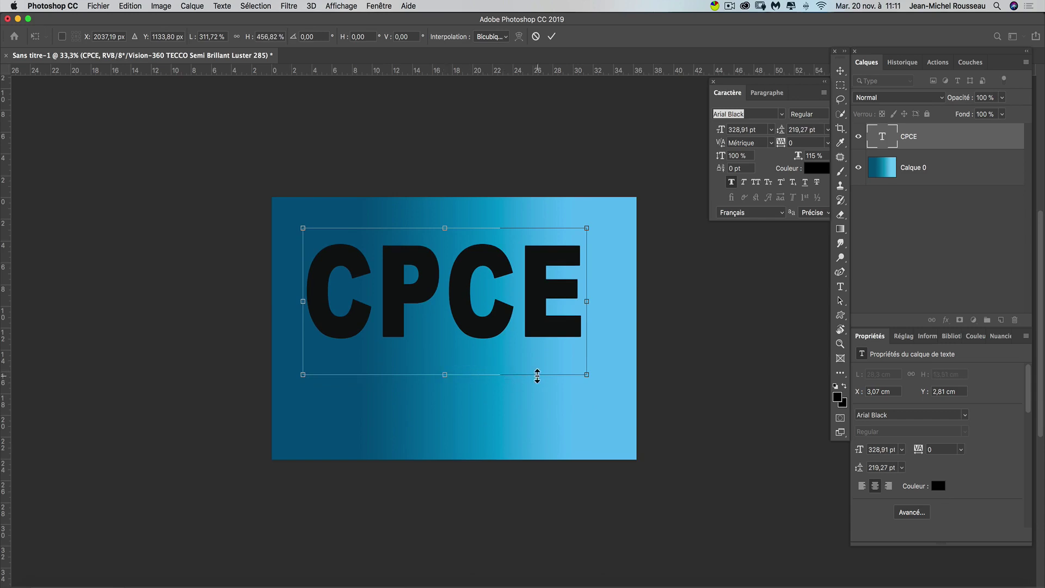
left_click_drag(586, 375, 611, 387)
left_click_drag(448, 361, 433, 385)
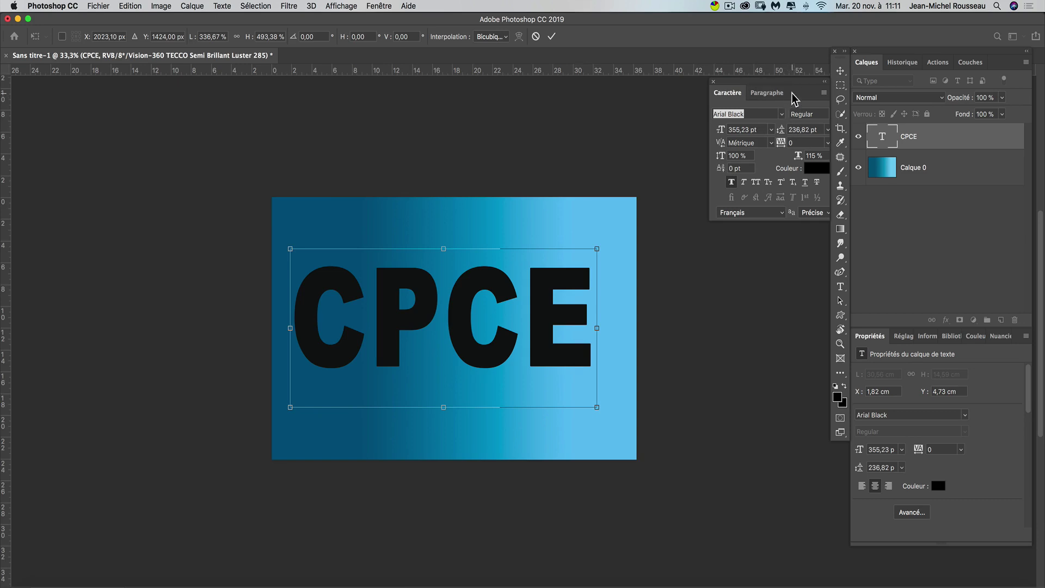
left_click(838, 285)
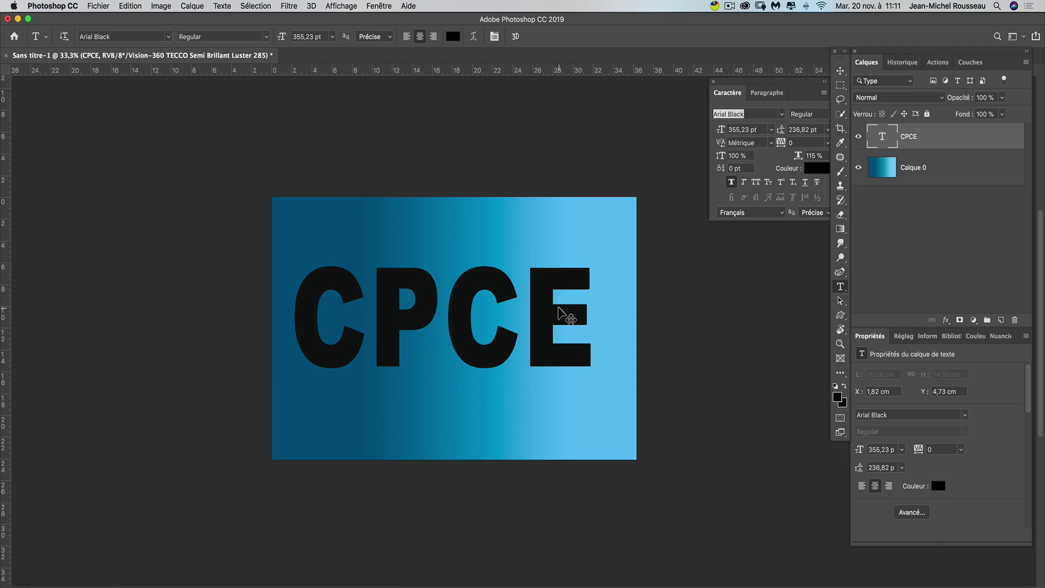
Scale the CPCE text up to about 105% and set its horizontal character scale to 125%
key("super+t")
left_click_drag(597, 407, 613, 415)
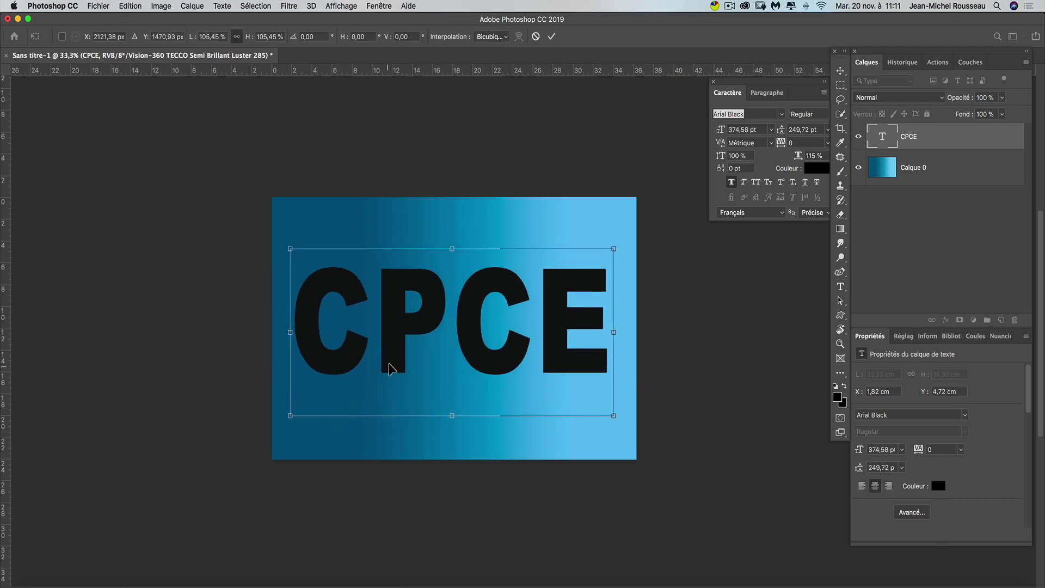
key("Return")
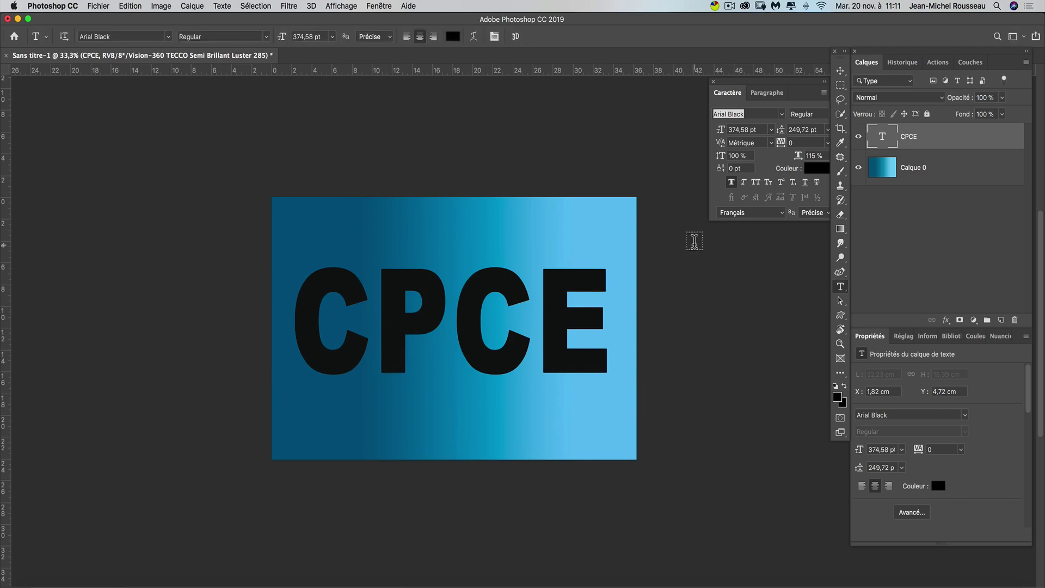
left_click(731, 183)
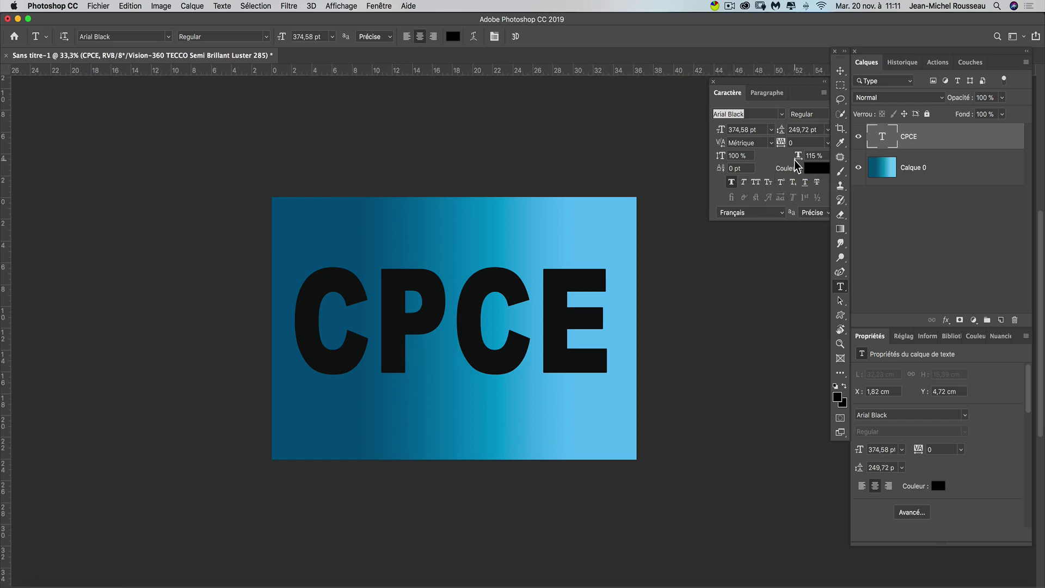
mouse_move(803, 158)
left_mouse_down()
mouse_move(821, 157)
mouse_move(808, 156)
left_mouse_up()
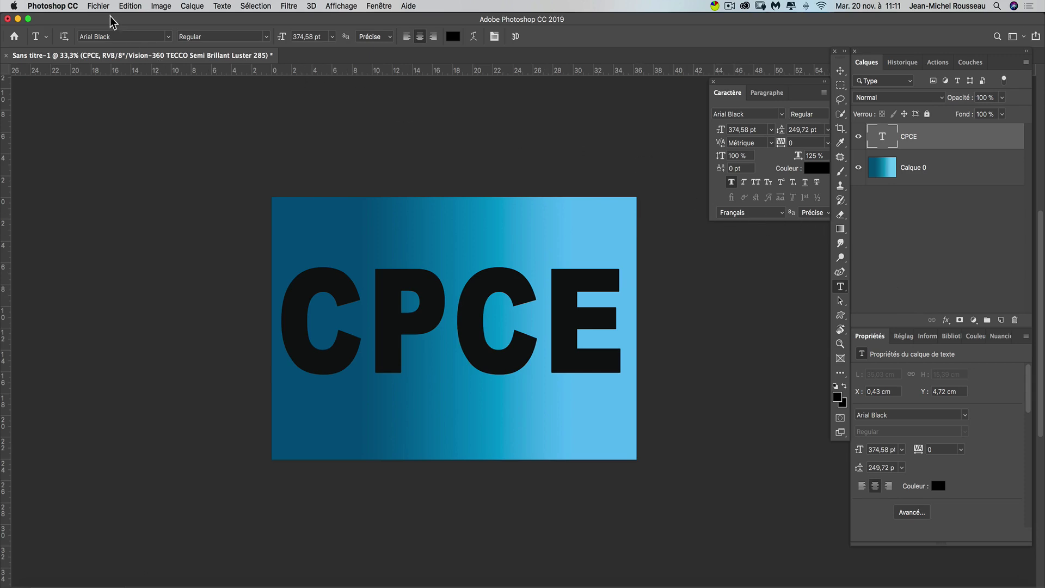
left_click(14, 37)
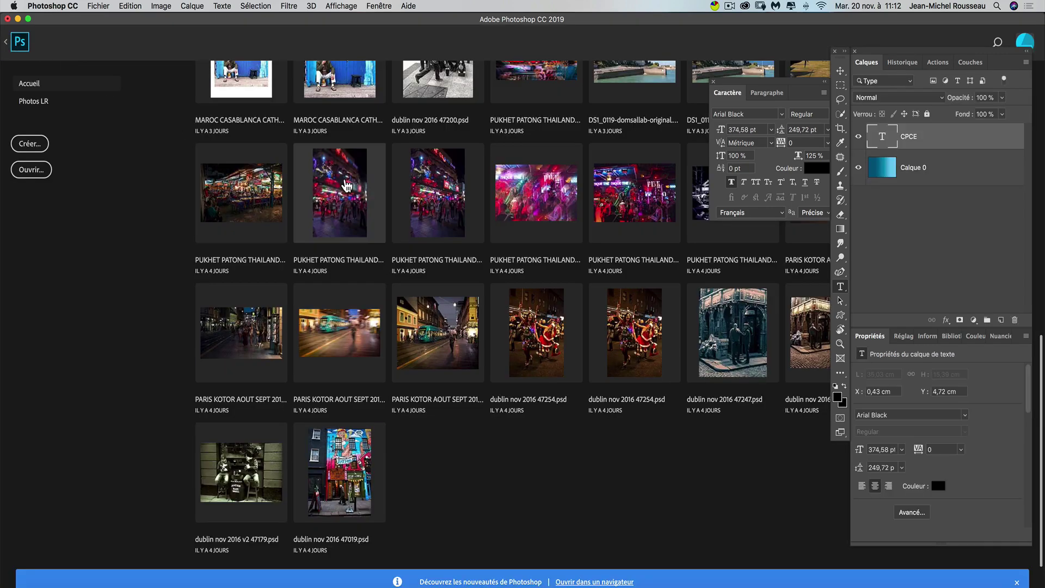
scroll(243, 192, "up", 15)
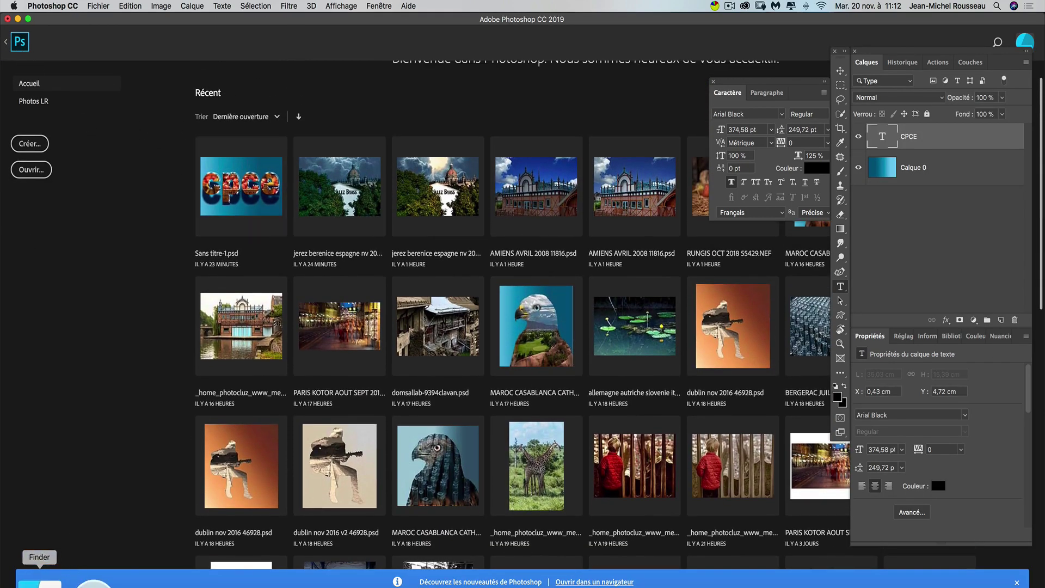
left_click(43, 587)
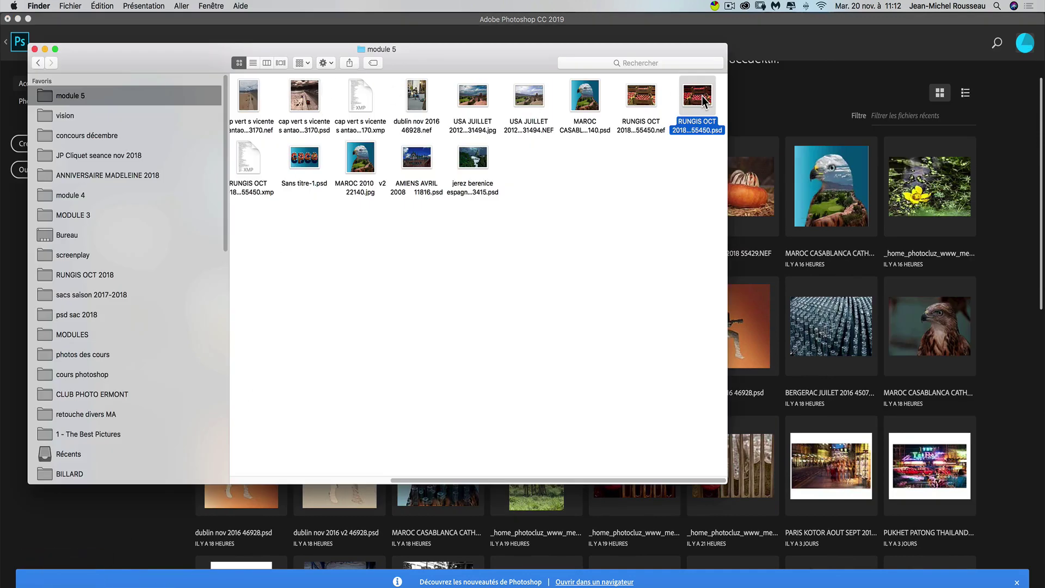
left_click_drag(705, 101, 673, 179)
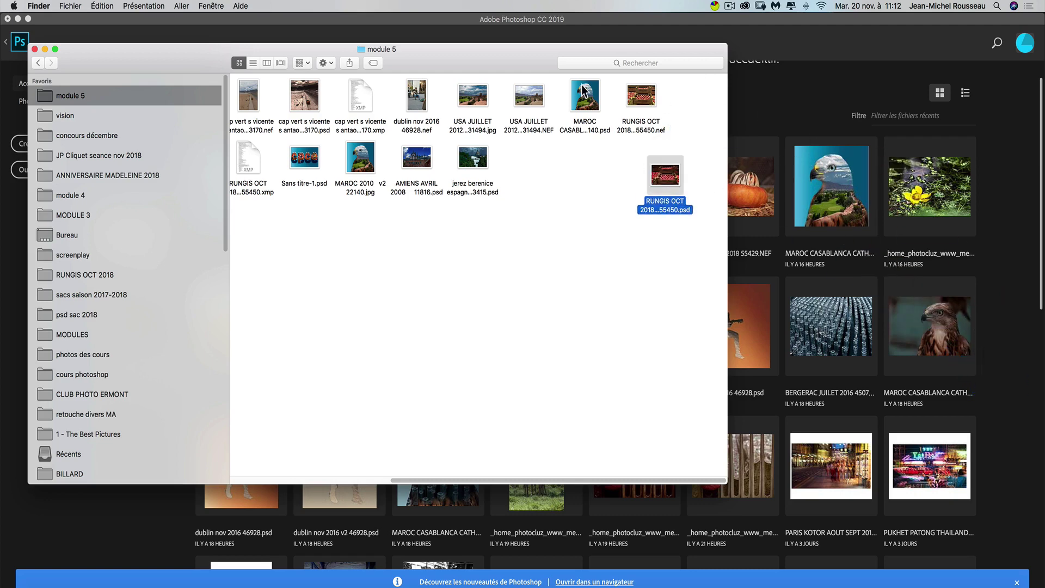
left_click(12, 46)
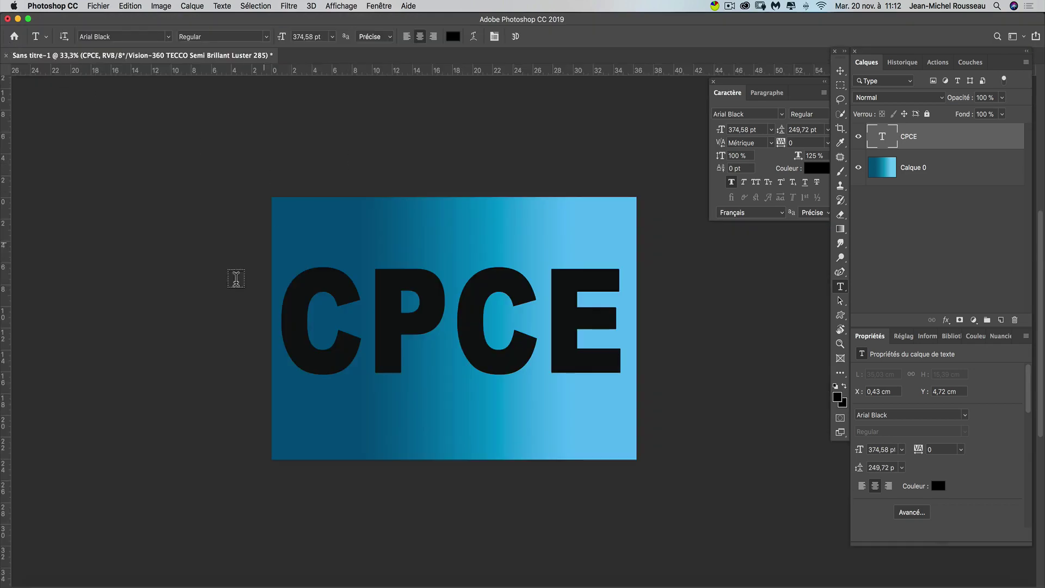
Switch to Finder and place the RUNGIS OCT 2018 55450 PSD from the module 5 folder into the CPCE document as a smart object
mouse_move(127, 582)
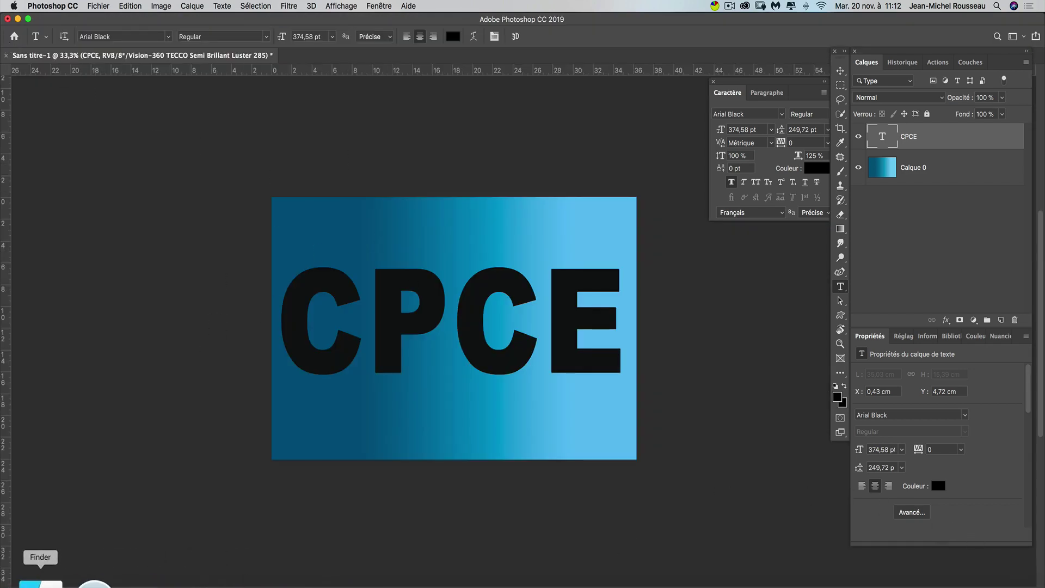
left_click(42, 580)
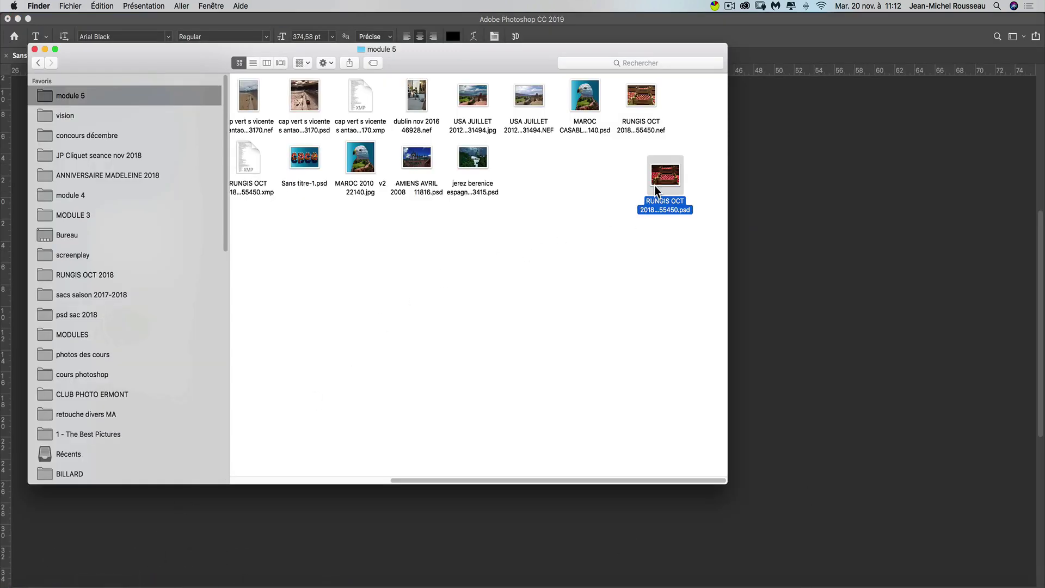
left_click_drag(668, 177, 772, 291)
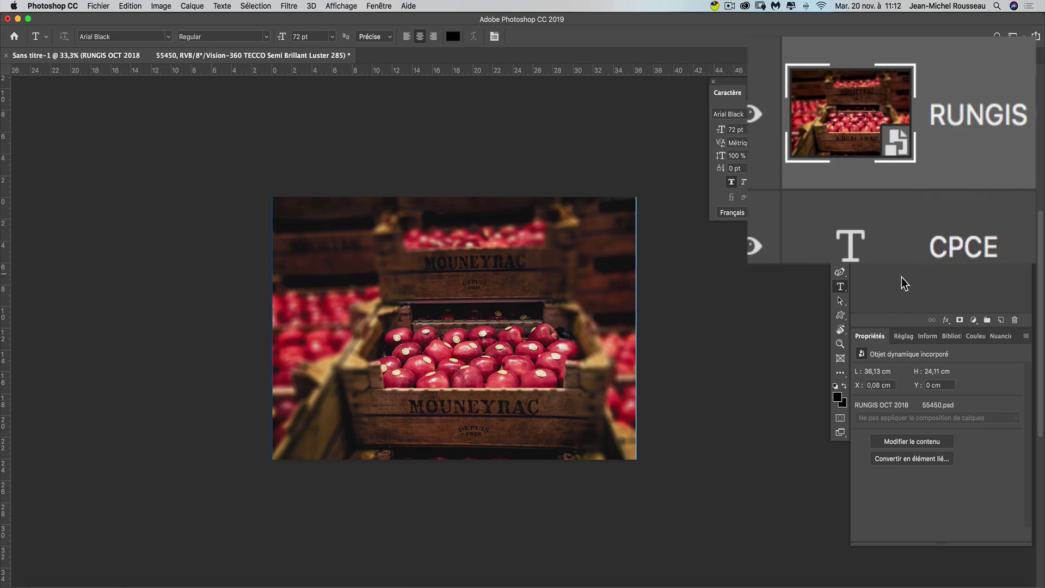
Scale the placed RUNGIS photo to about 78% so it extends past every canvas edge, and apply the transform
key("super+t")
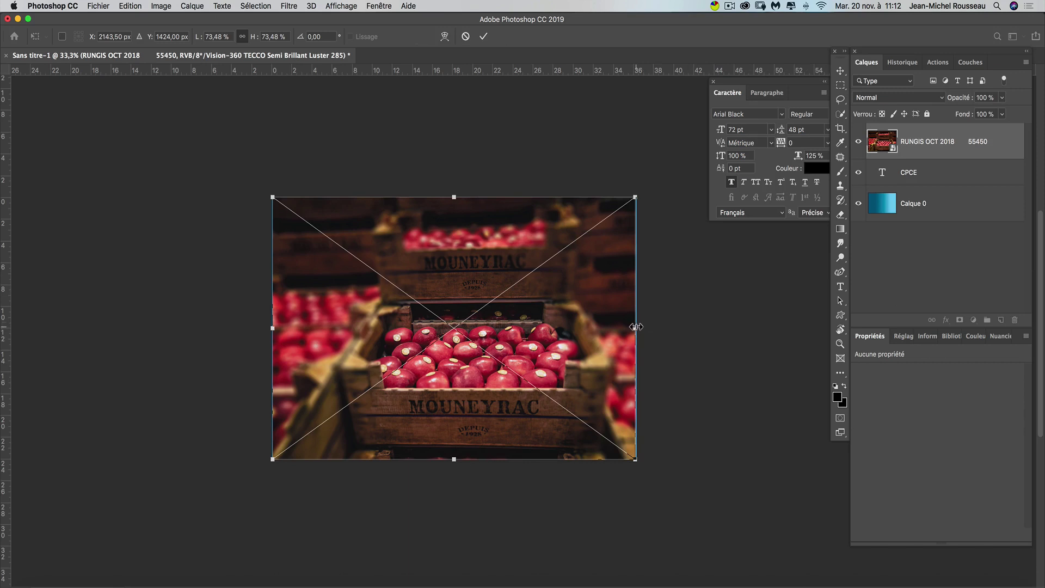
left_click_drag(635, 326, 646, 327)
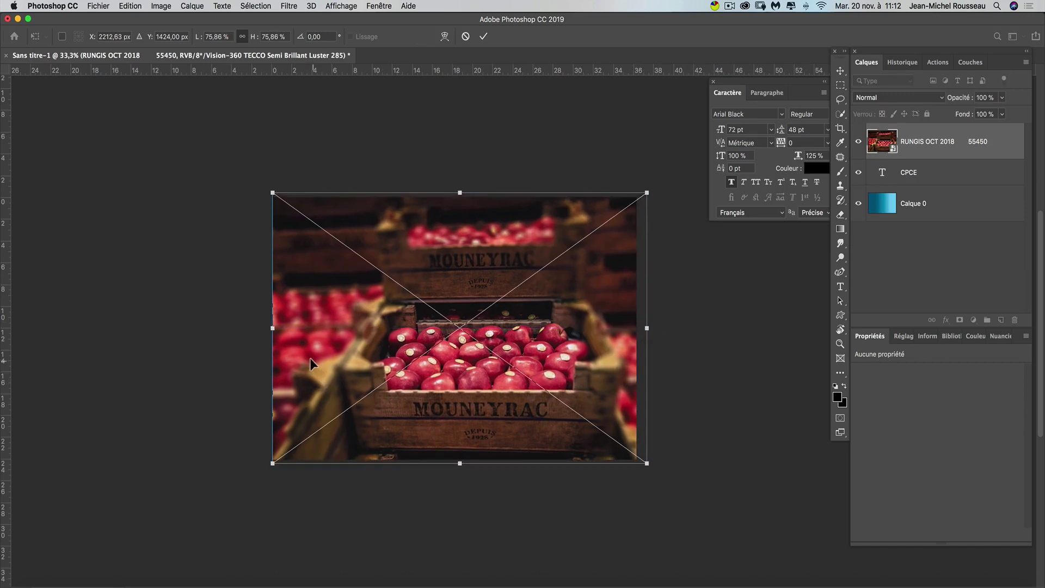
left_click_drag(268, 328, 258, 327)
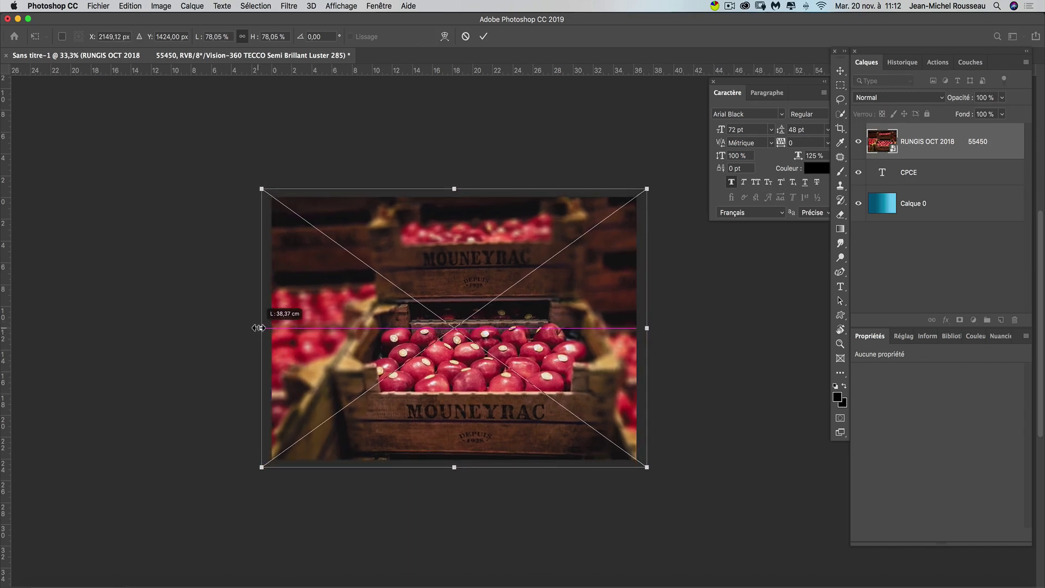
left_click_drag(444, 433, 444, 433)
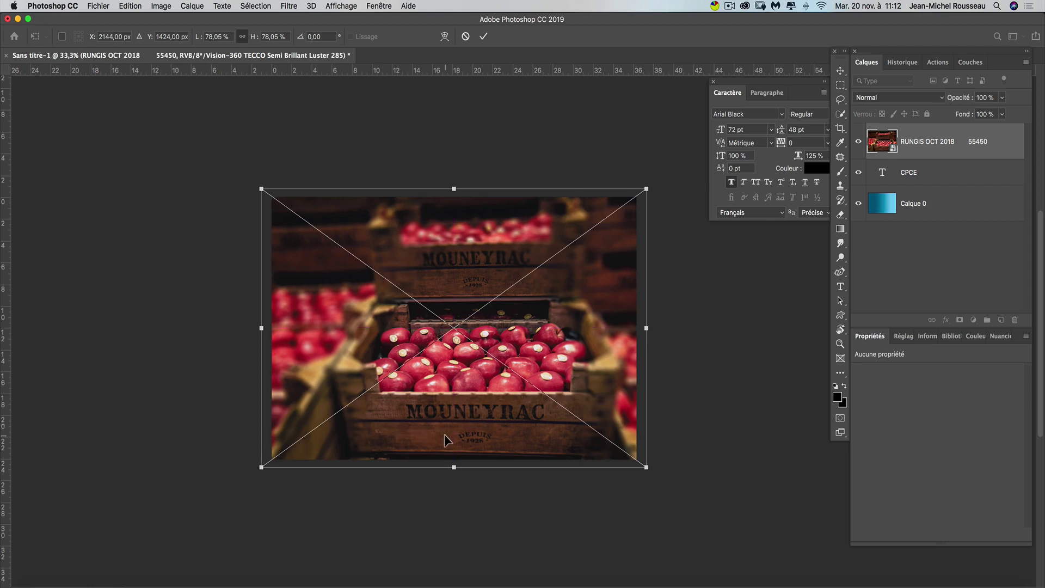
left_click(483, 39)
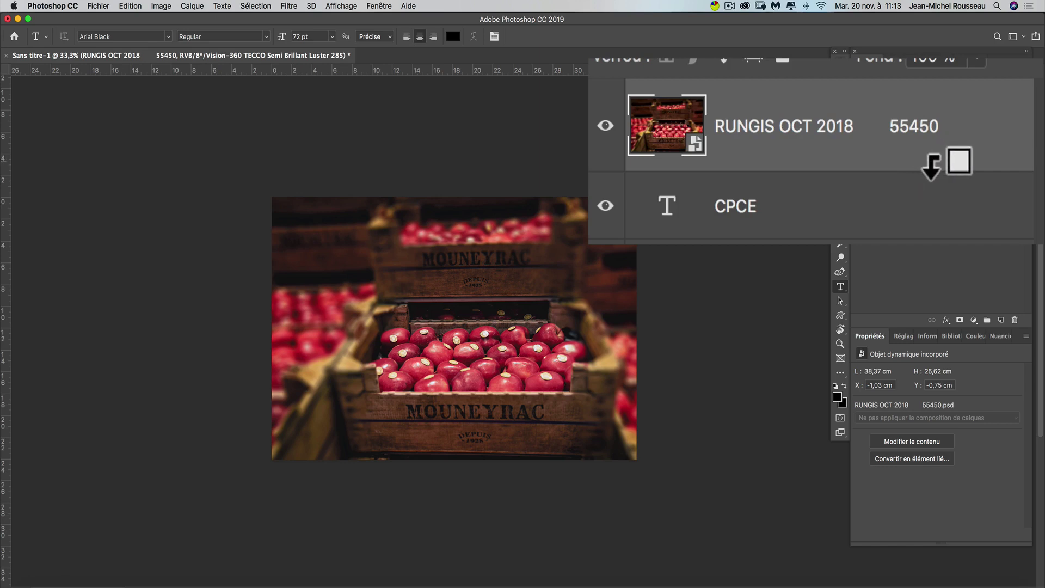
Clip the RUNGIS photo to the CPCE text layer, shift it up to about Y -5.95 cm with the Move tool, and deselect the layers
left_click(931, 168, "alt")
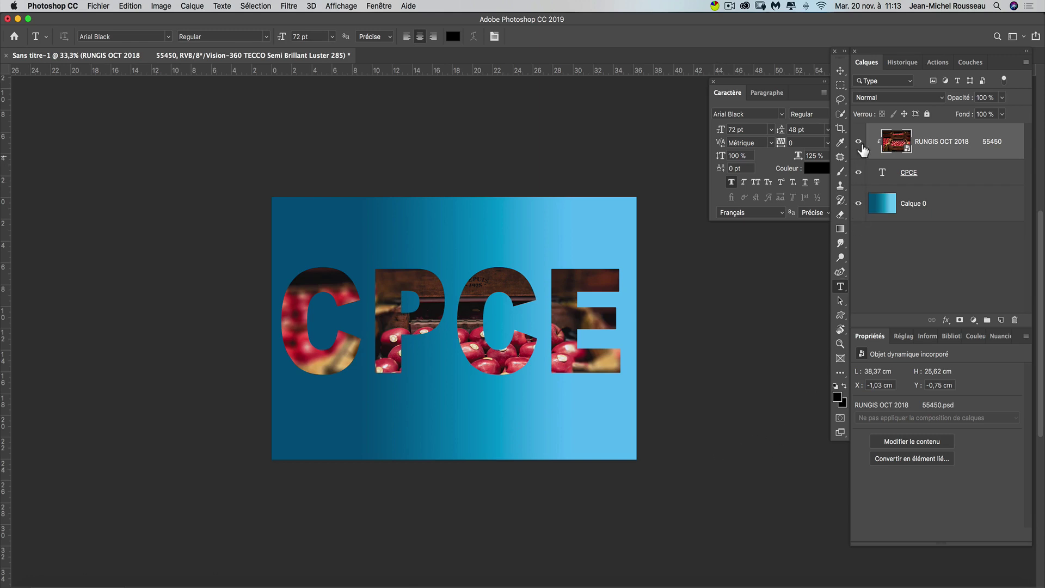
left_click(840, 71)
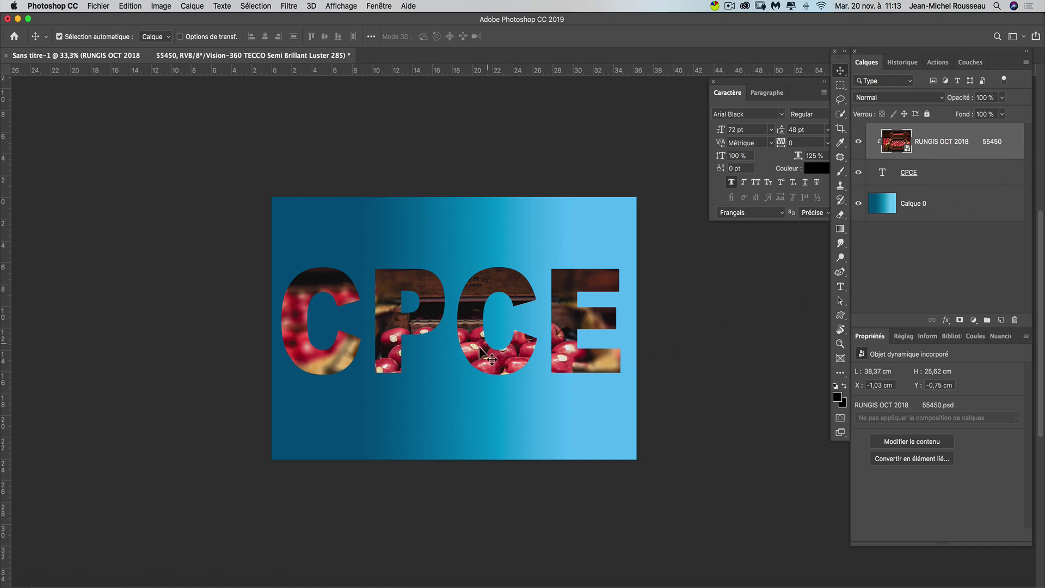
left_click_drag(476, 353, 501, 365)
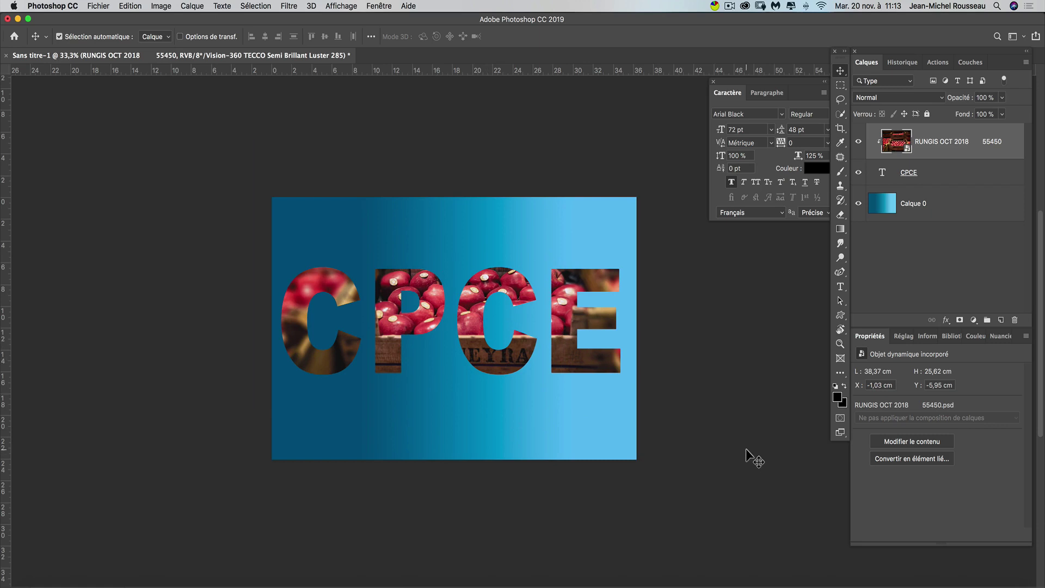
left_click(912, 275)
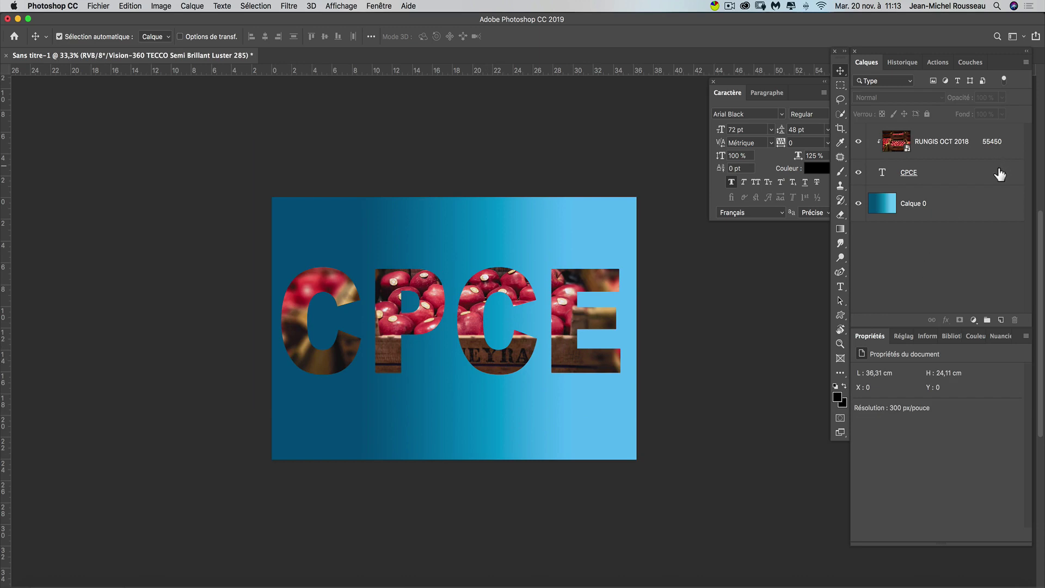
Add an outer bevel (Biseau externe) to the CPCE text layer with depth 521% and size 95 px
left_click(971, 178)
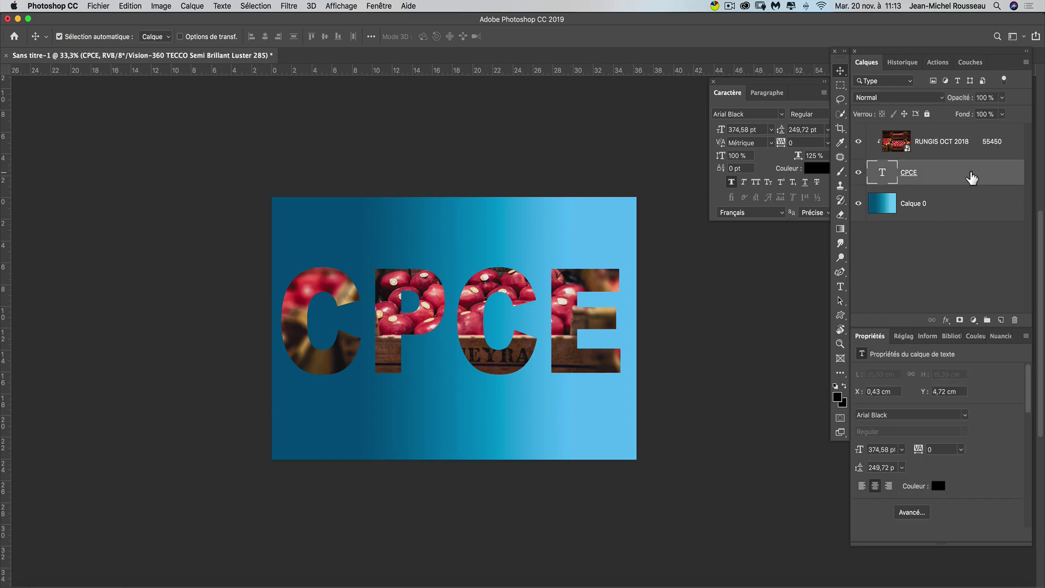
double_click(971, 178)
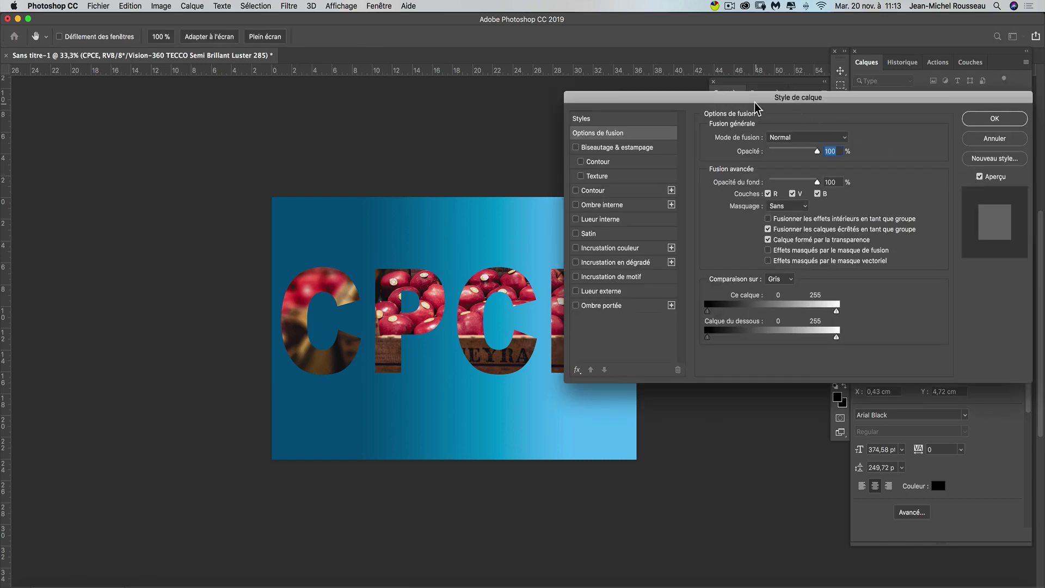
left_click_drag(752, 101, 846, 99)
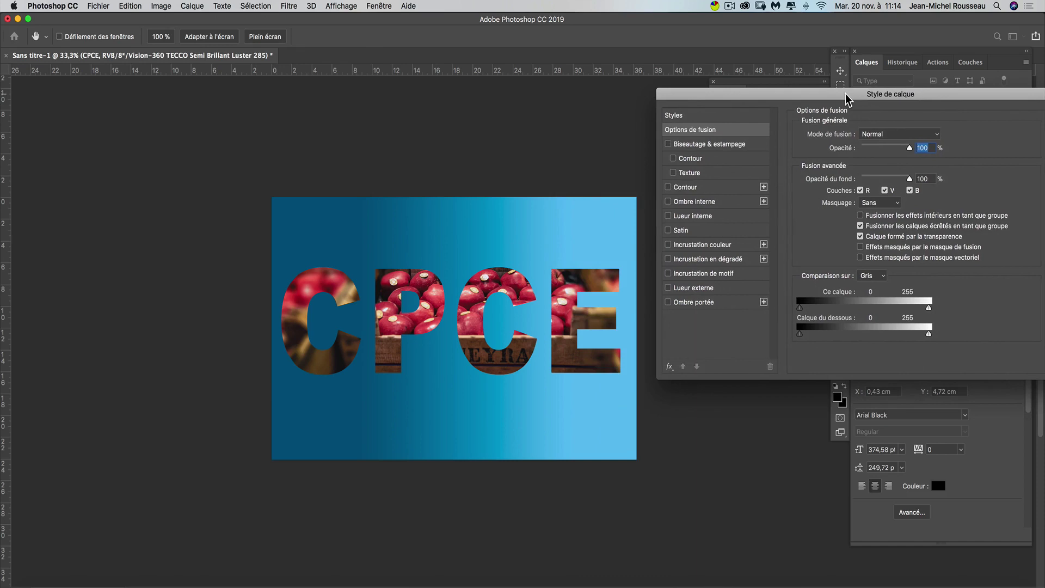
left_click_drag(772, 98, 772, 102)
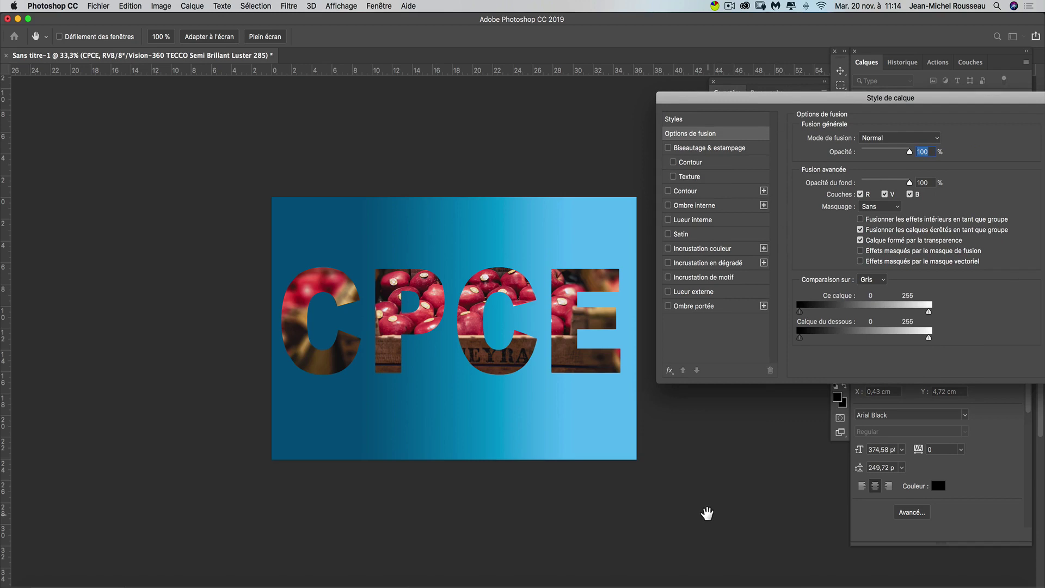
left_click(668, 148)
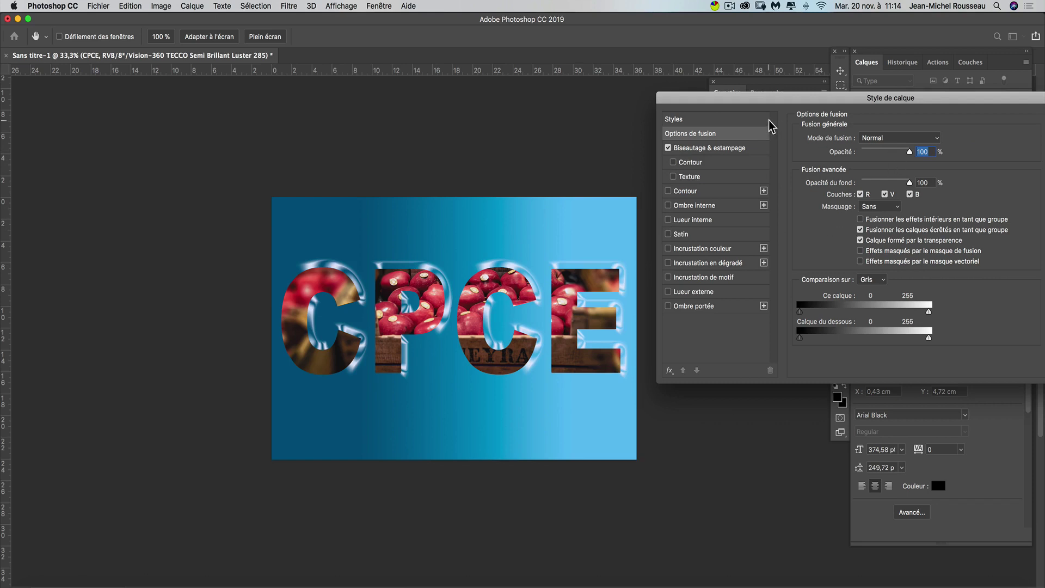
left_click(751, 156)
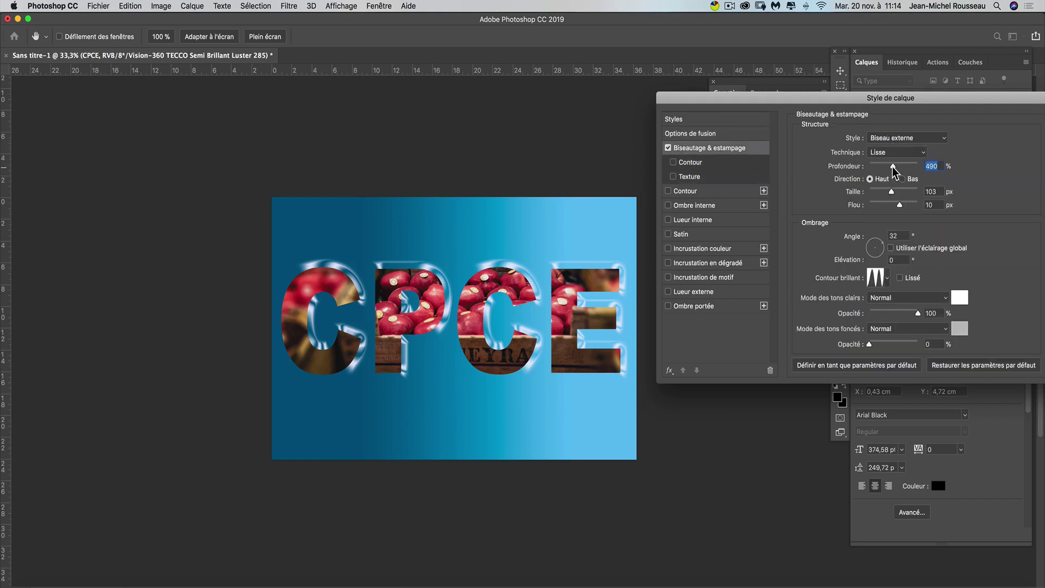
left_click_drag(893, 171, 890, 192)
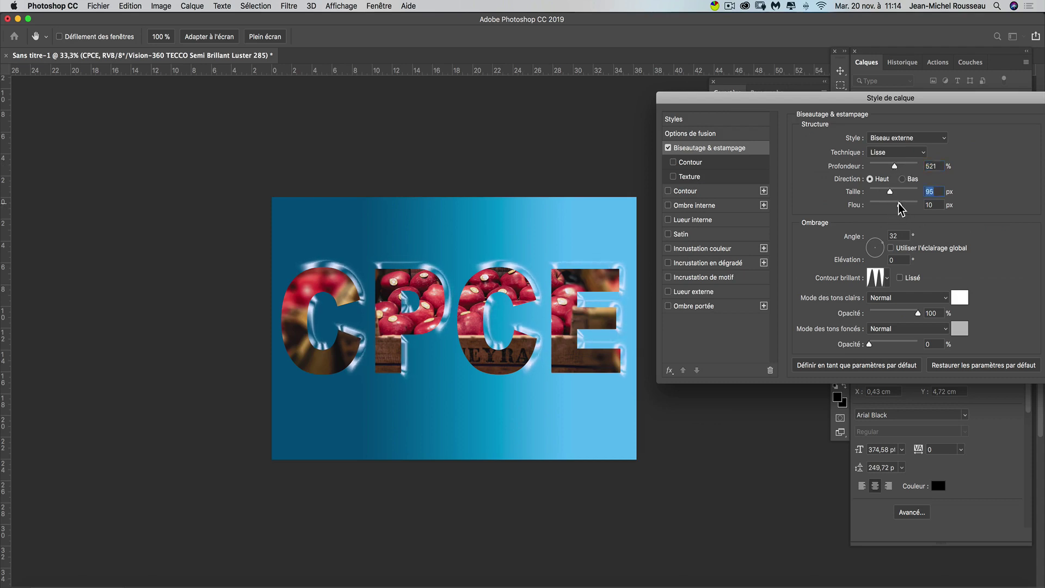
left_click(898, 206)
Add an inner glow and a drop shadow with 53 px distance, 6% spread and 109 px size, and apply the layer style
left_click(720, 221)
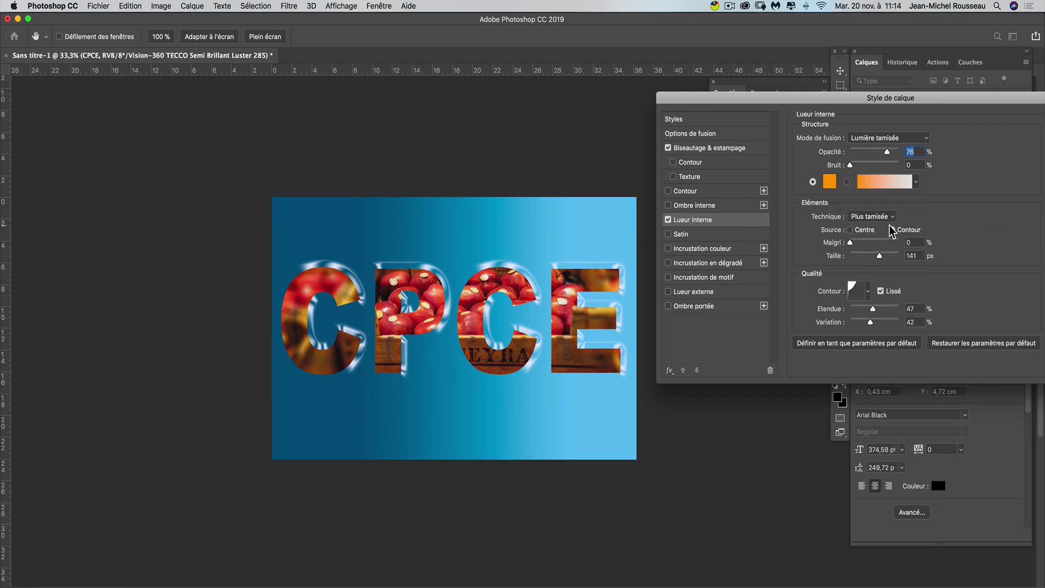
left_click(669, 306)
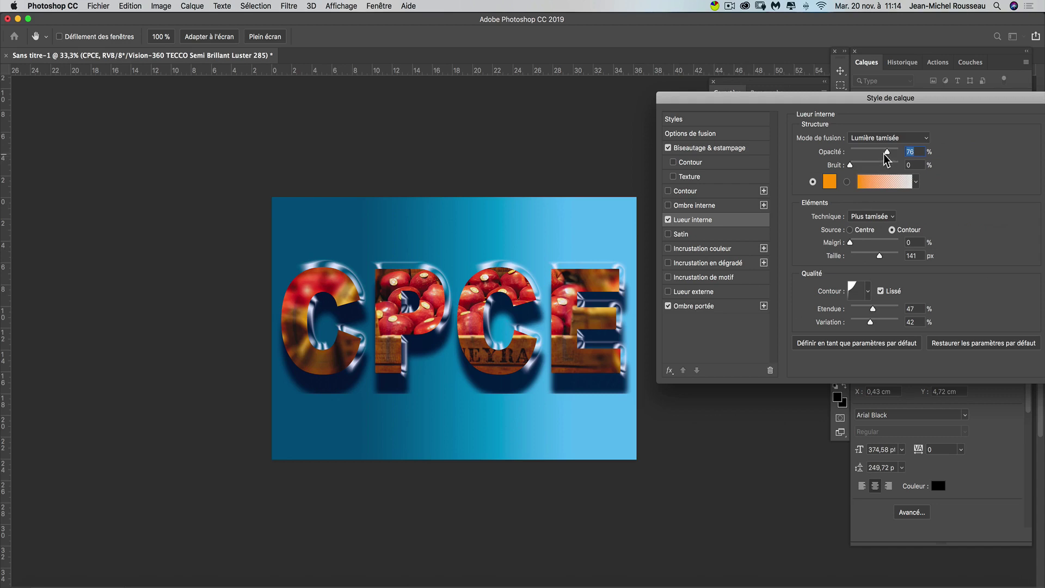
left_click(715, 307)
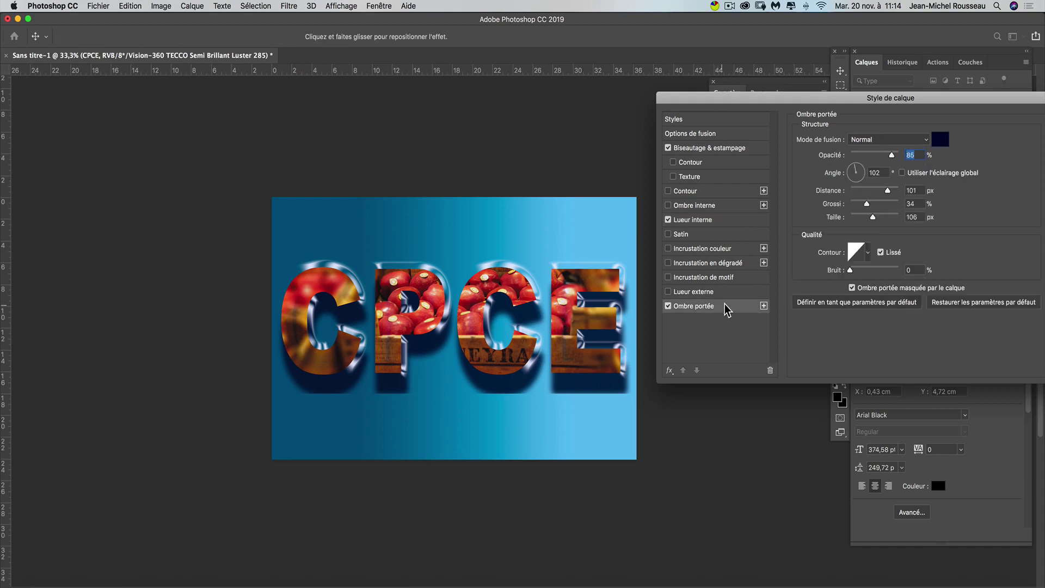
left_click(872, 189)
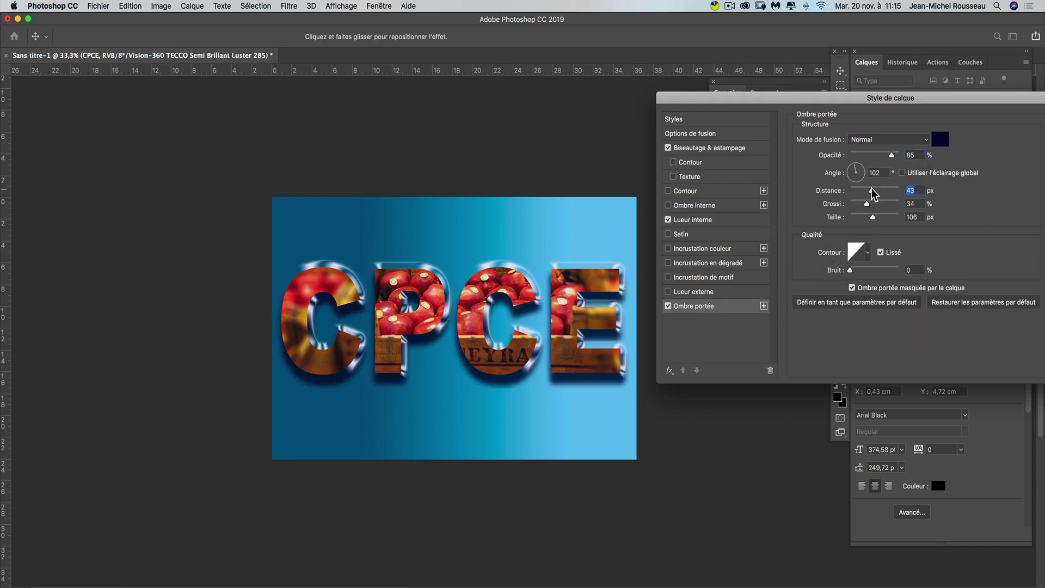
left_click_drag(871, 188, 852, 207)
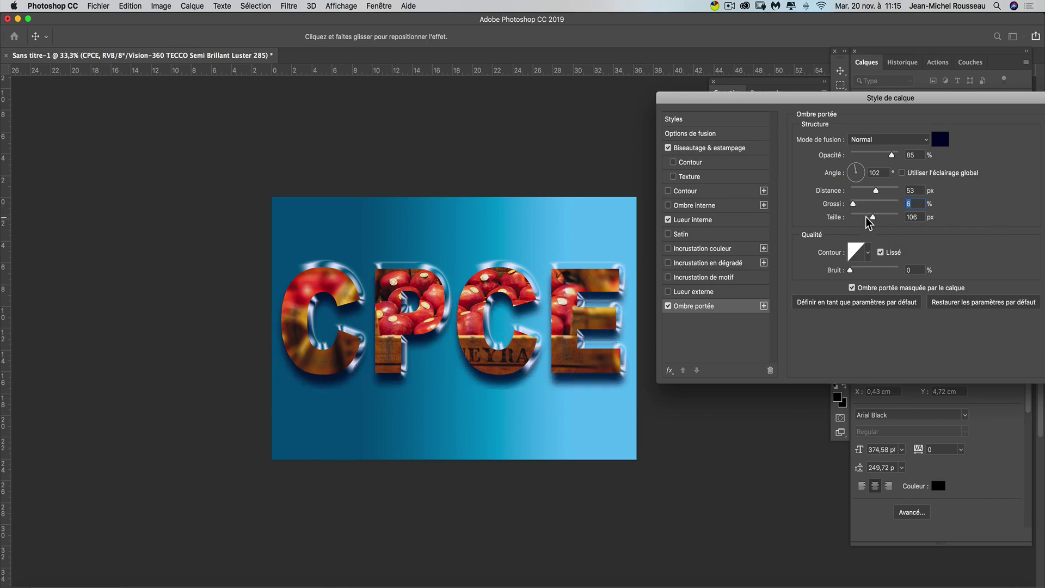
left_click(874, 216)
left_click_drag(874, 216, 873, 217)
left_click_drag(848, 98, 702, 94)
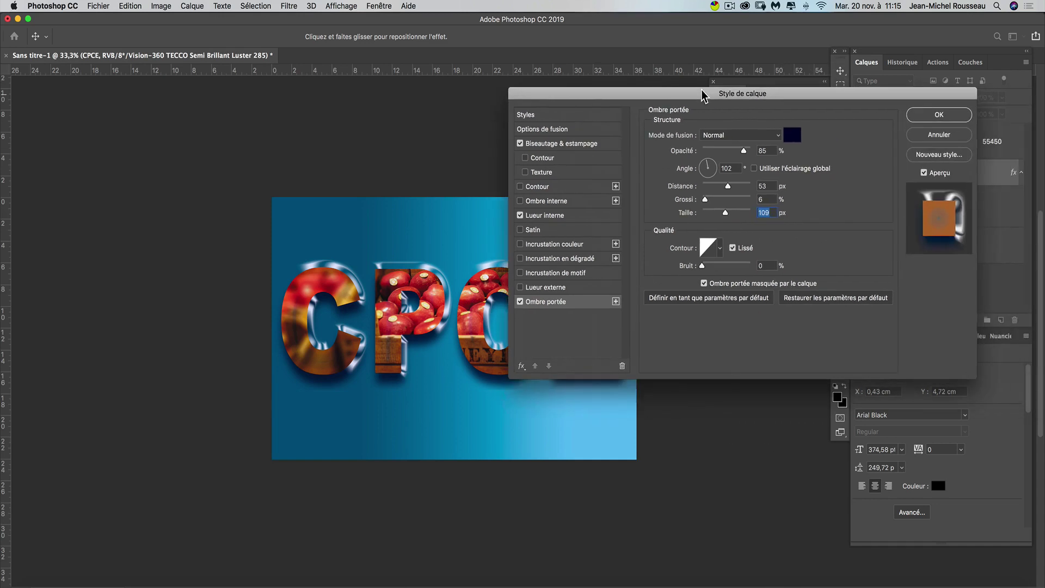
left_click(921, 120)
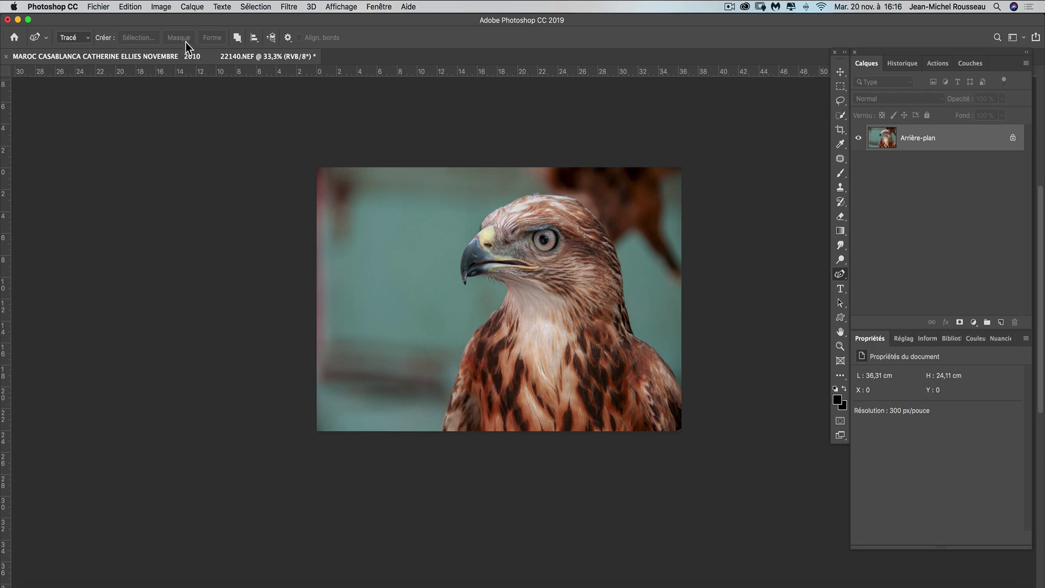
Place the USA JUILLET 2012 31494 JPG from the Finder module 5 folder into the bird-of-prey document as a smart object
left_click(99, 10)
left_click(99, 10)
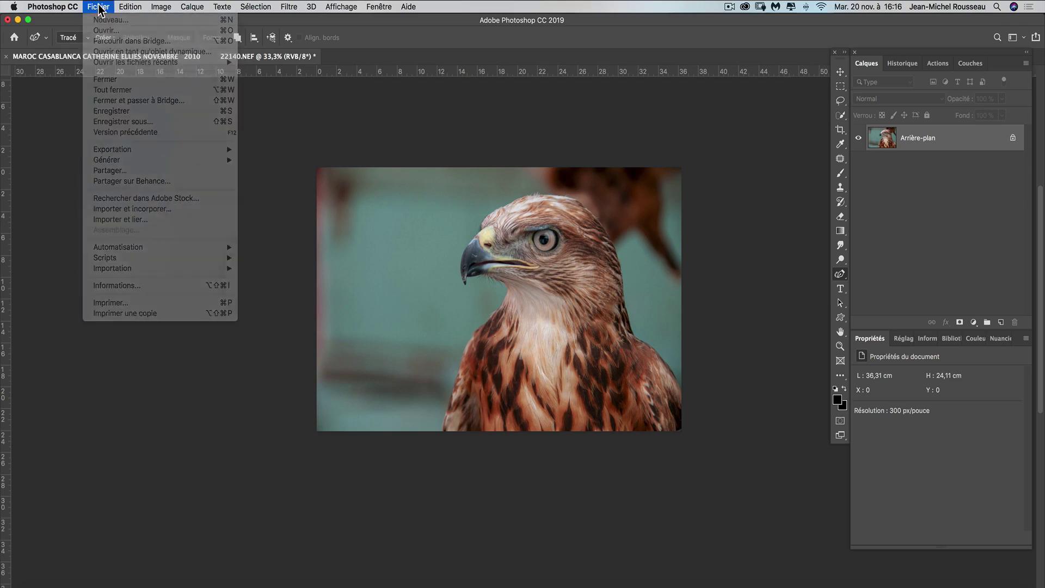
left_click(45, 586)
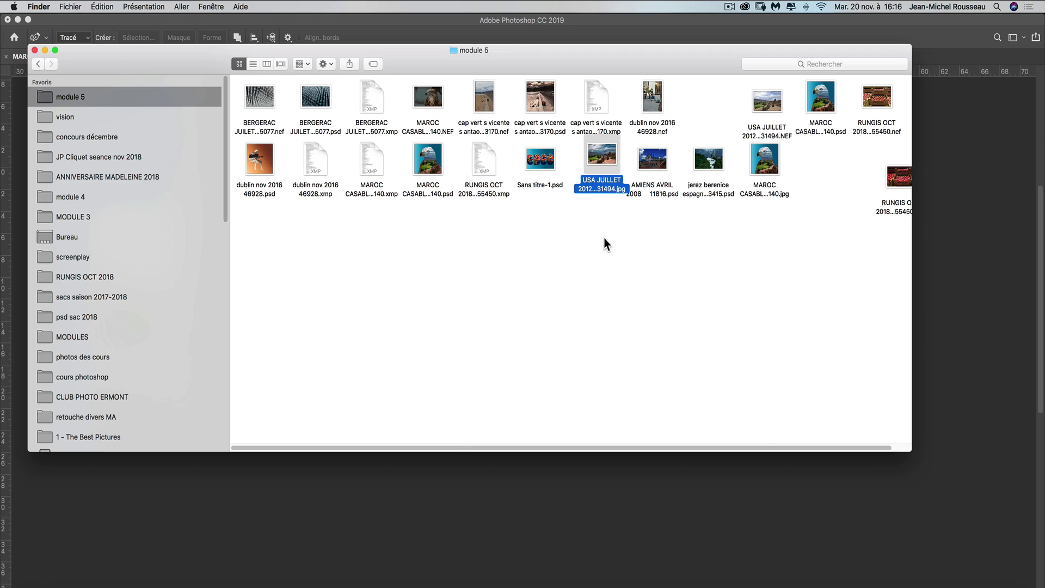
left_click_drag(606, 157, 725, 493)
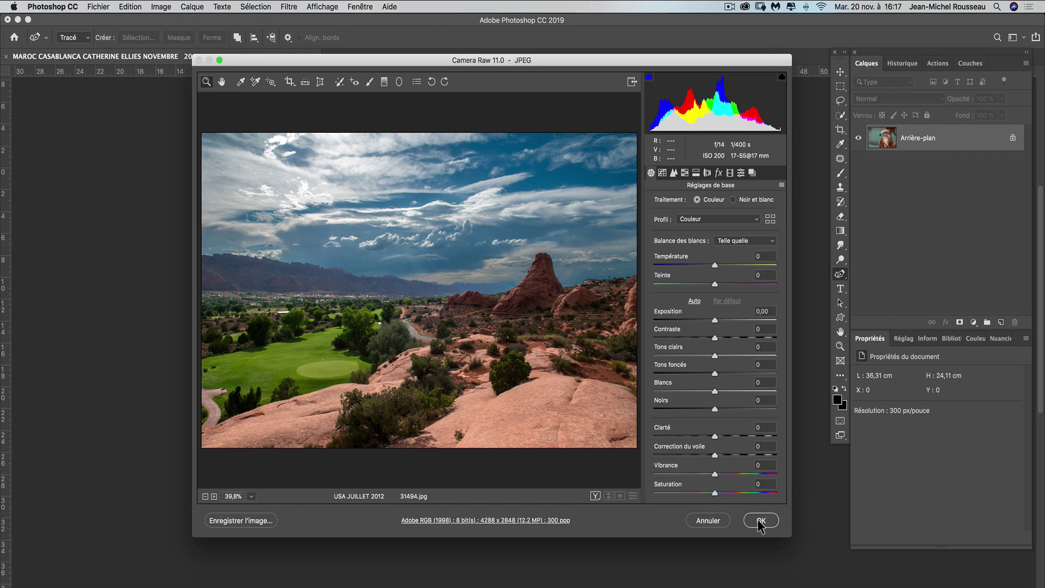
left_click(759, 520)
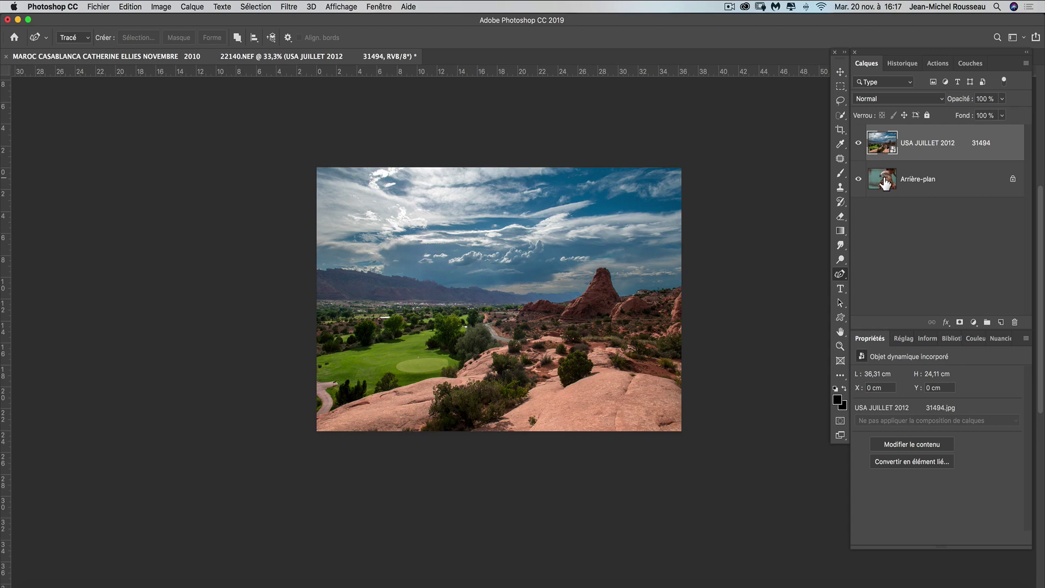
Duplicate the Arrière-plan layer and hide the USA JUILLET 2012 landscape layer
left_click_drag(885, 183, 1003, 323)
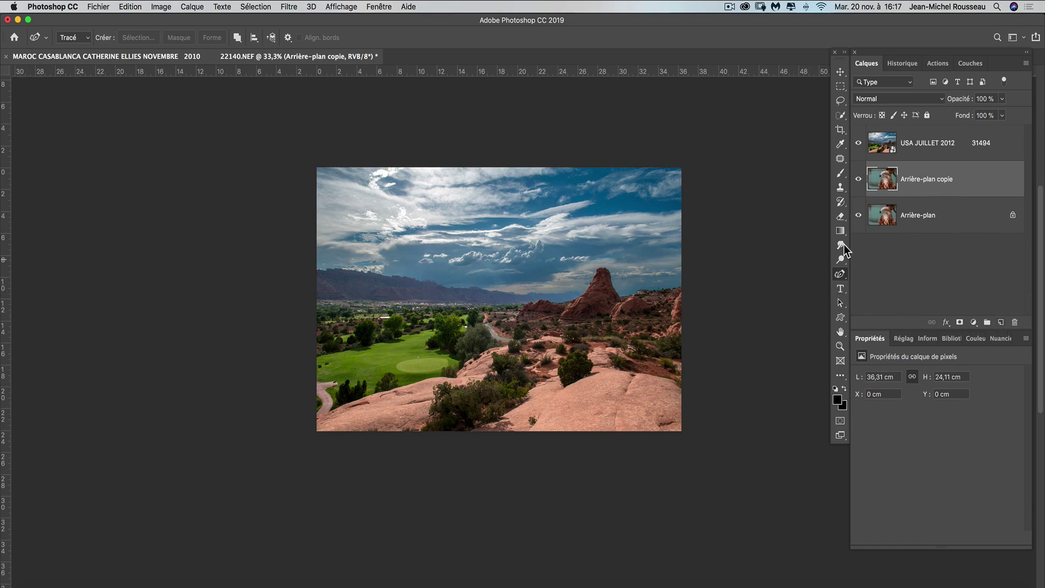
left_click(859, 143)
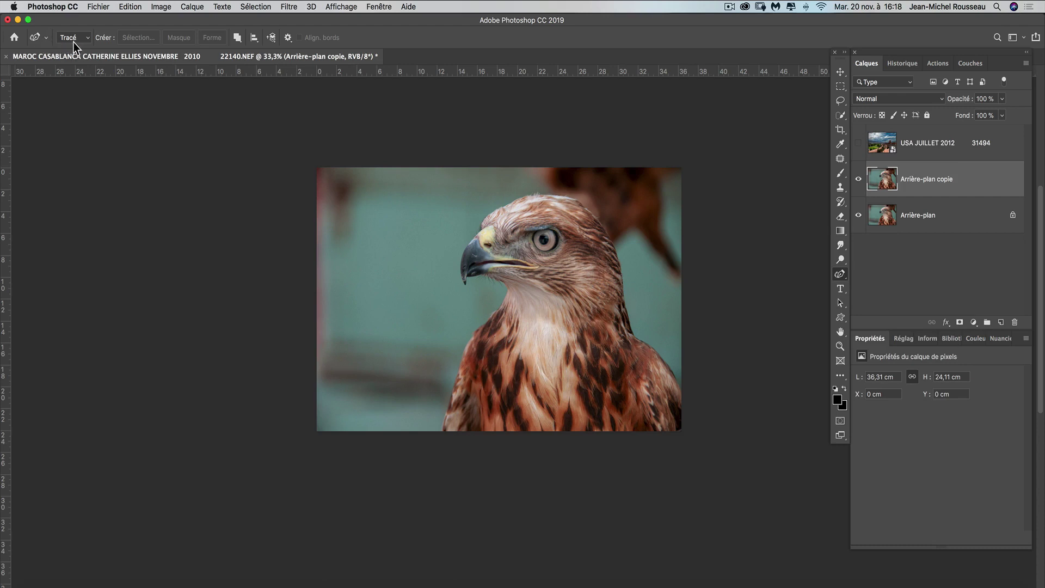
Start a Curvature Pen path in Tracé mode just below the canvas and trace the lowest part of the bird's left edge
left_click(154, 47)
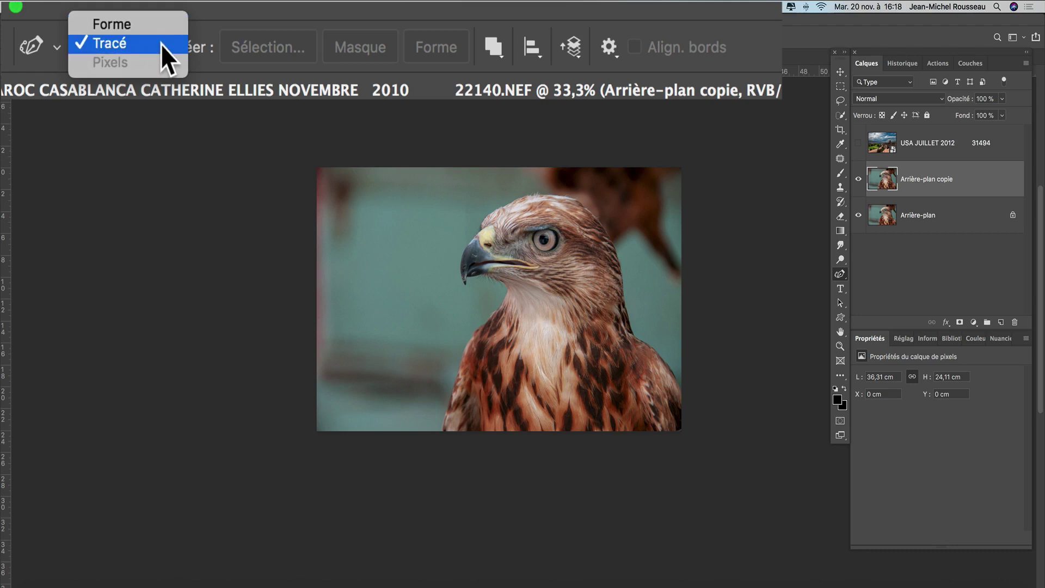
left_click(161, 45)
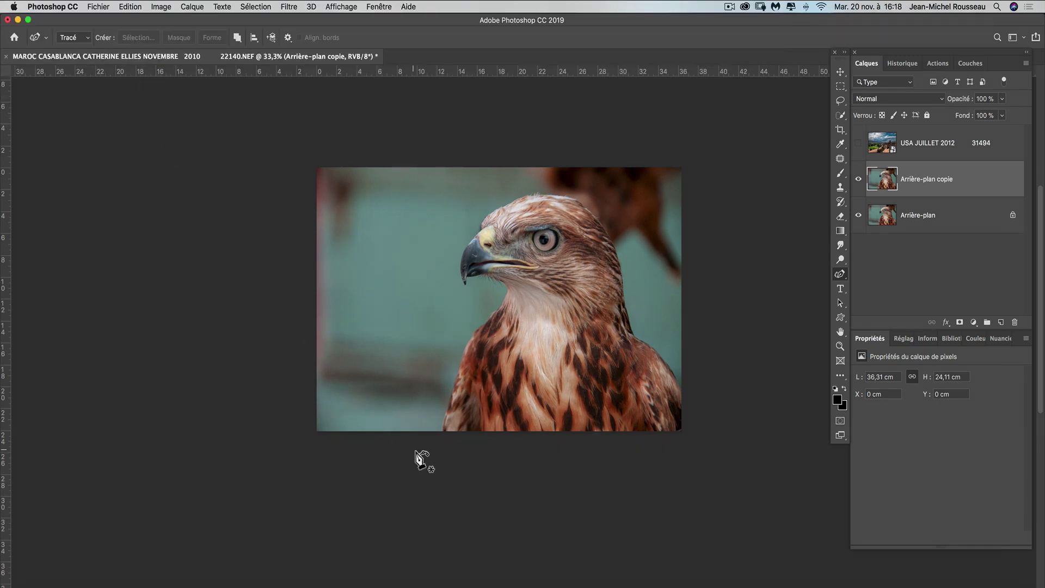
left_click(443, 438)
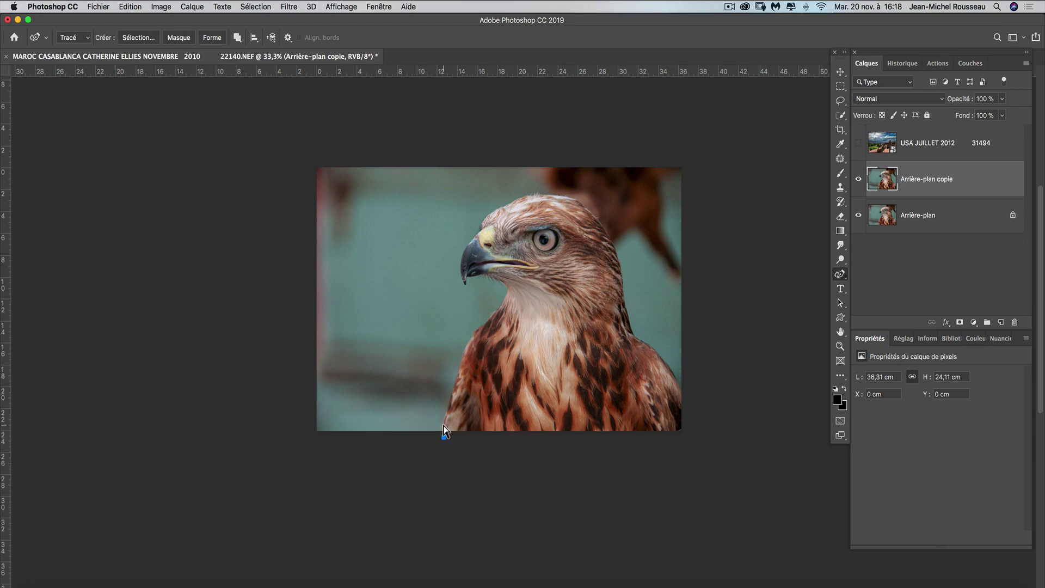
key("super+plus")
key("super+plus")
key("super+plus")
key("super+plus")
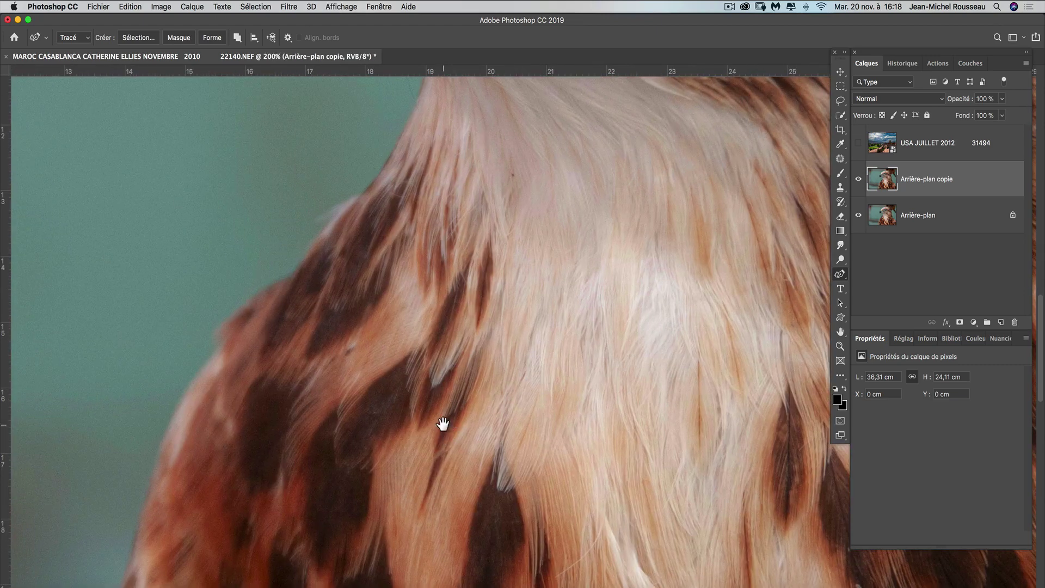
left_click_drag(385, 450, 438, 235)
left_click_drag(371, 455, 422, 364)
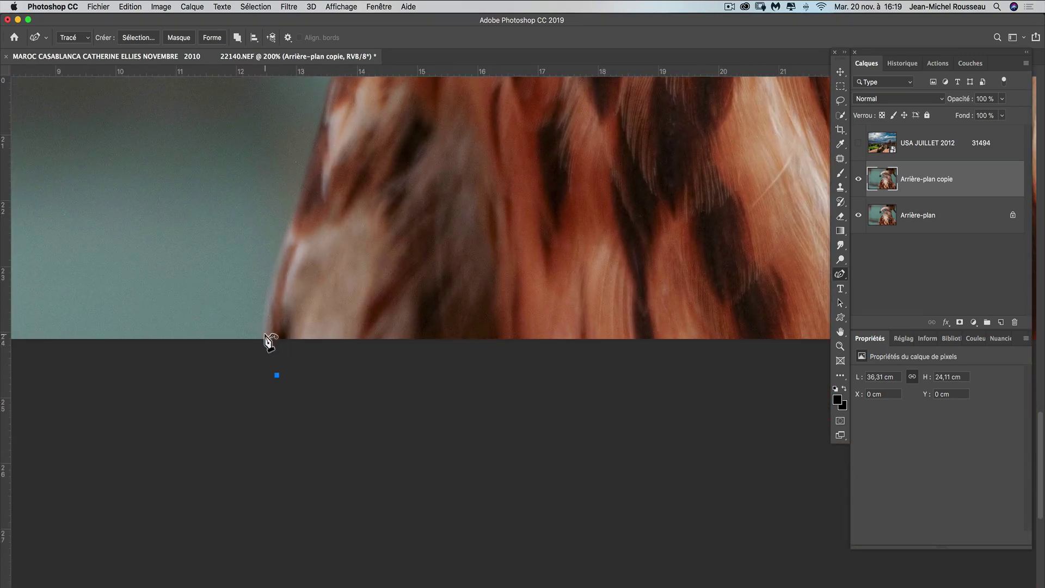
left_click(263, 335)
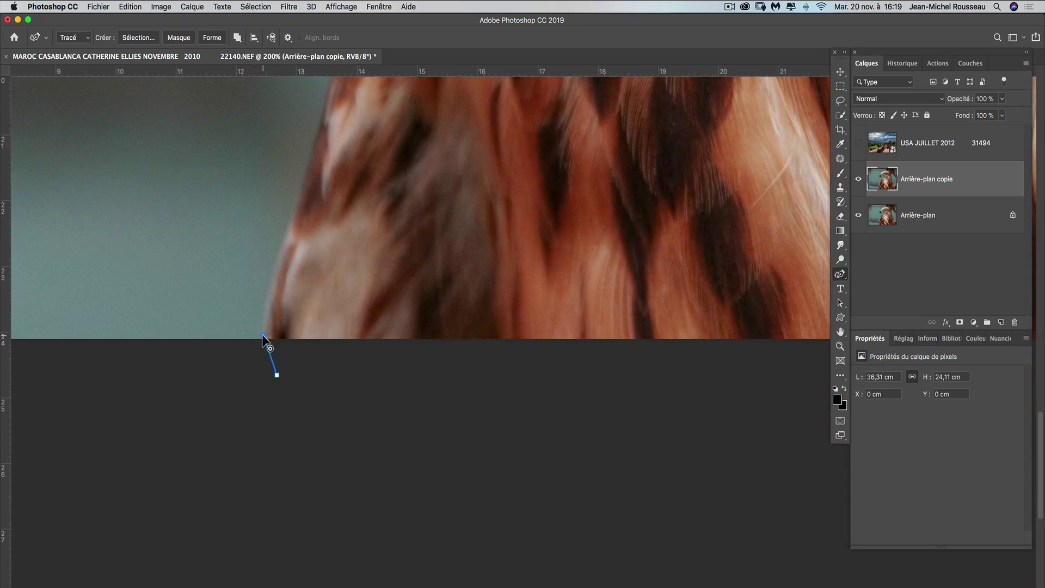
left_click(272, 284)
left_click(282, 244)
left_click(300, 201)
Extend the path up the middle of the bird's left body edge with closely spaced, adjusted anchor points
left_click_drag(327, 228, 275, 406)
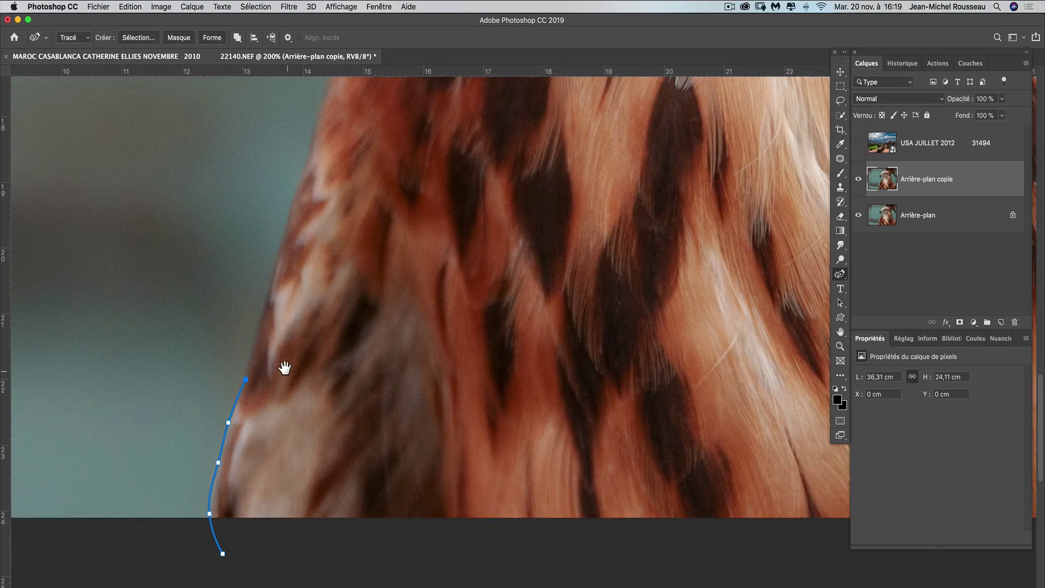
left_click(258, 332)
left_click(236, 277)
left_click_drag(236, 276, 263, 274)
left_click_drag(254, 352, 250, 352)
left_click(266, 309)
left_click(292, 205)
left_click(300, 179)
Continue the path along the upper left side of the body to just below the shoulder, curving it to fit the feathers
scroll(318, 188, "up", 5)
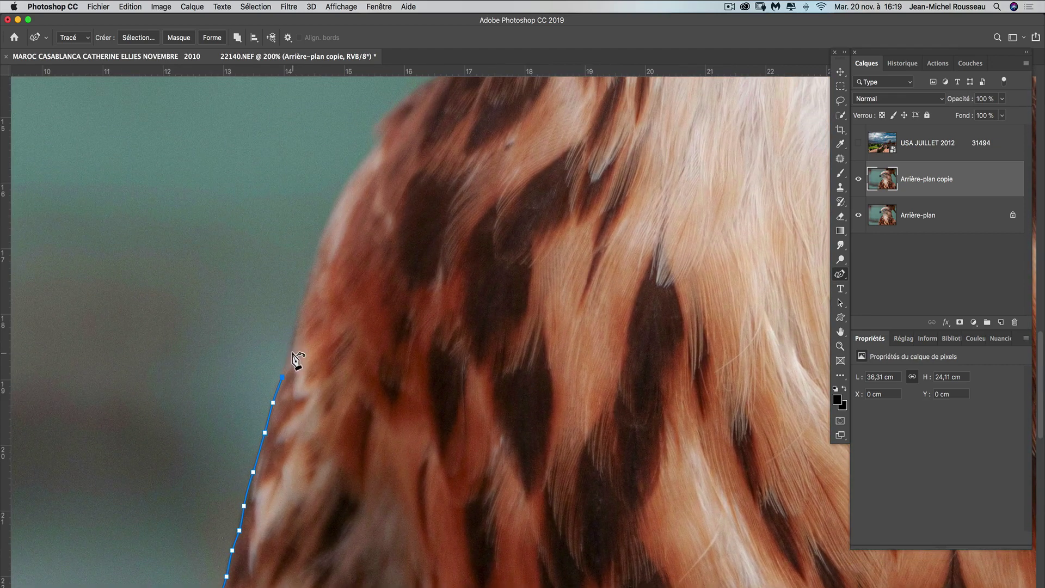
left_click(292, 352)
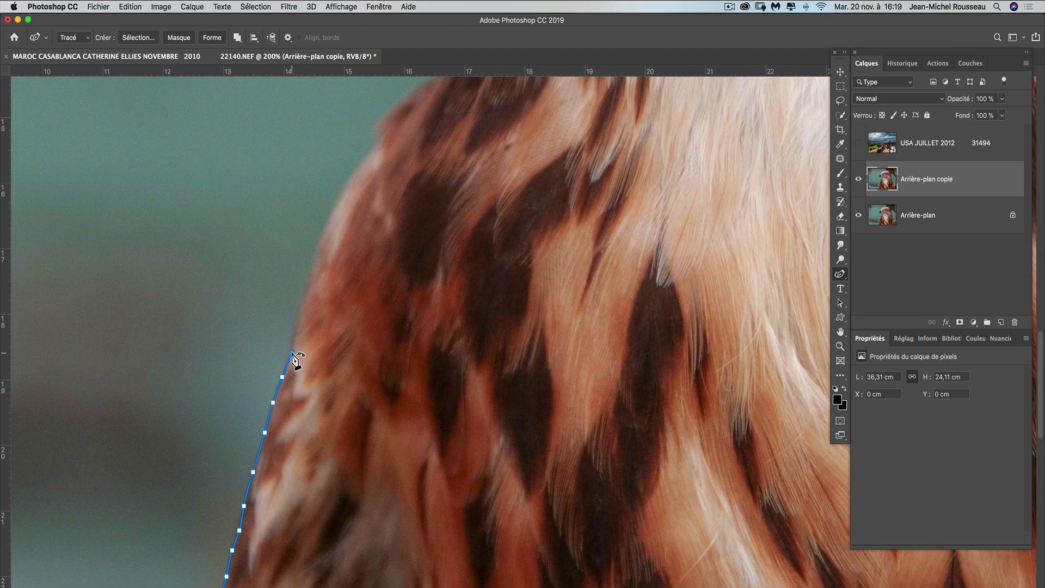
left_click(296, 320)
left_click(292, 352, "super")
left_click(293, 353)
left_click(307, 294)
left_click(315, 254)
left_click(357, 171)
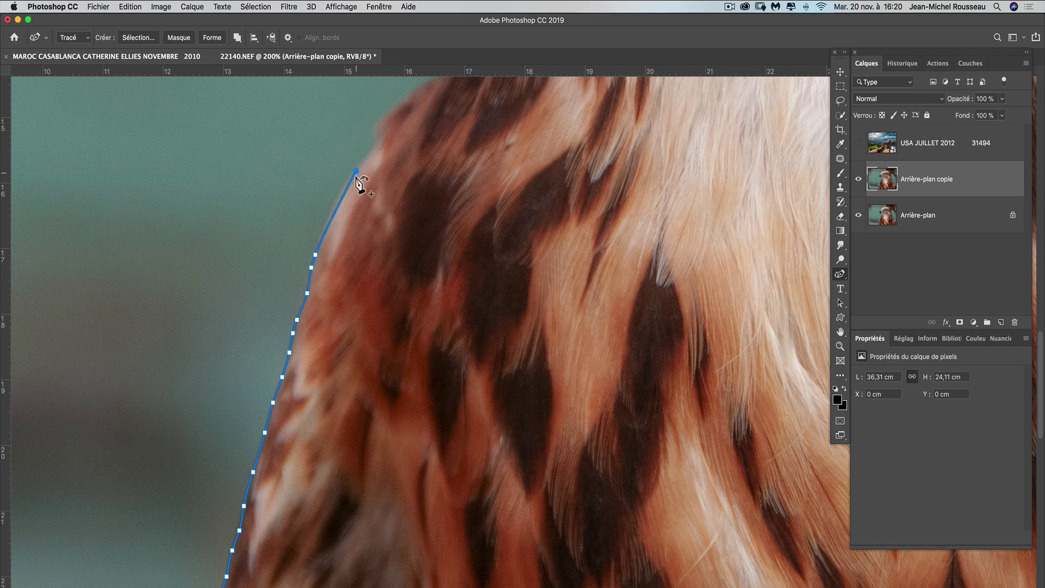
left_click(332, 211)
Extend the path over the bird's left shoulder towards the neck, bending the newest segment to follow the feathers
left_click_drag(406, 196, 343, 296)
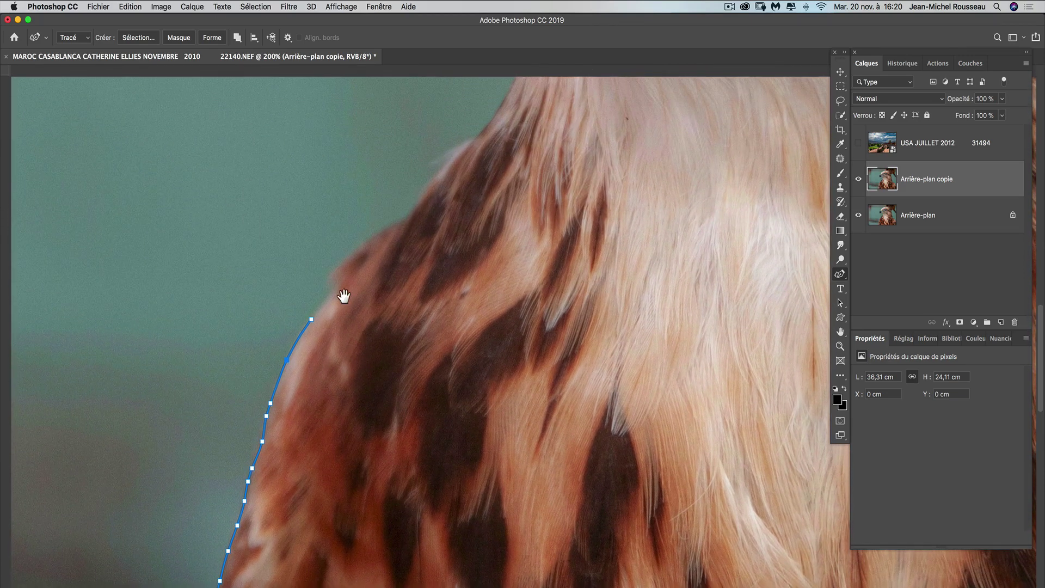
left_click(333, 295)
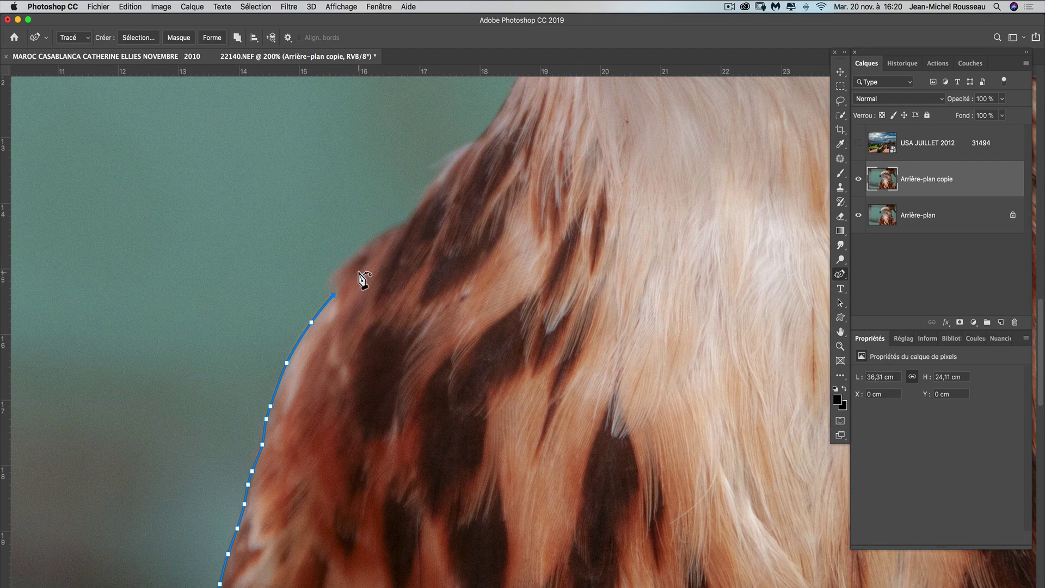
left_click(405, 222)
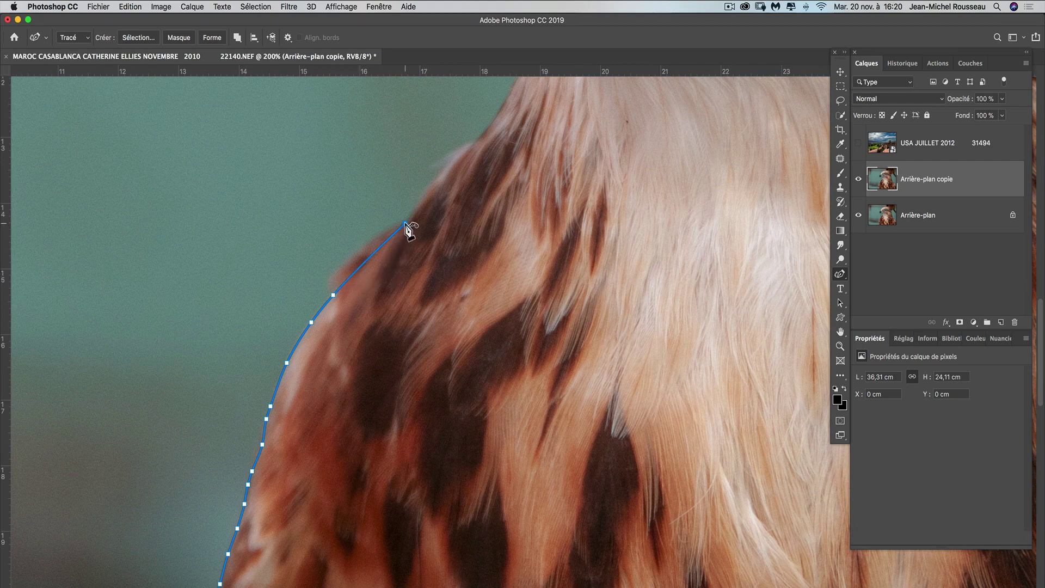
left_click(433, 184)
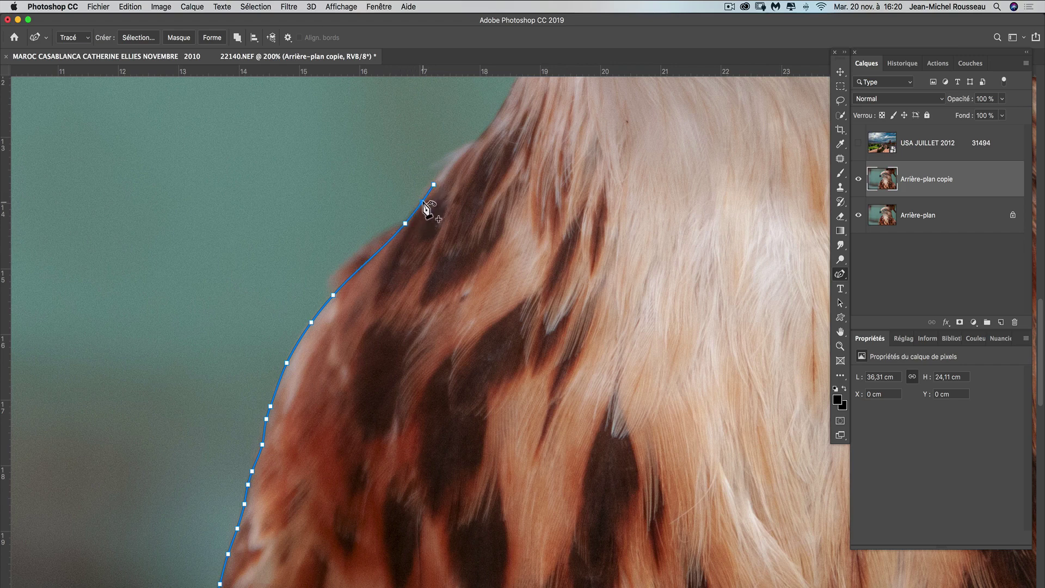
left_click_drag(423, 201, 421, 199)
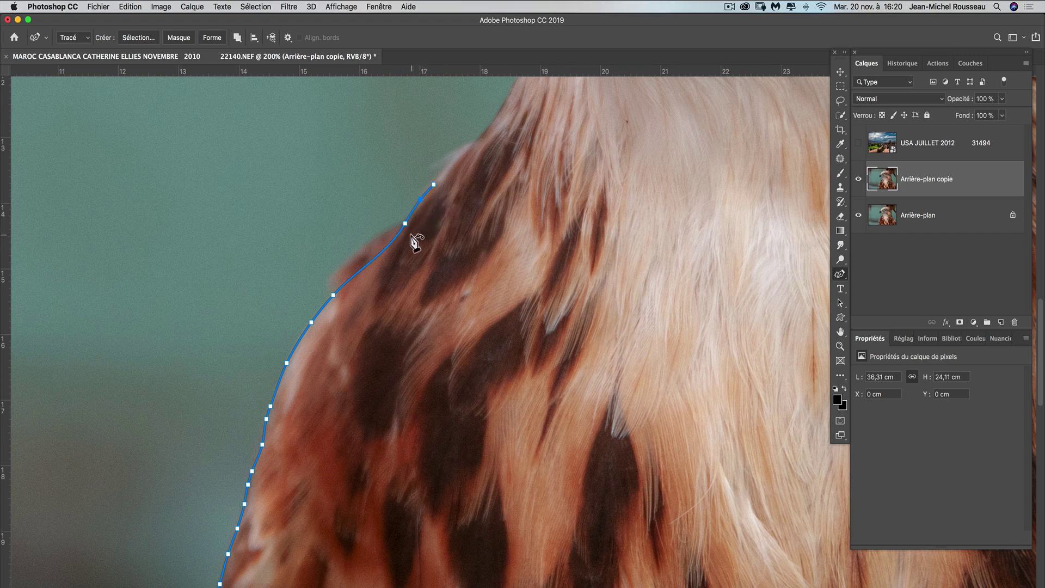
Refine the left shoulder curve with extra repositioned anchor points and carry the path on to the base of the neck
left_click(388, 246)
left_click(373, 252)
left_click_drag(389, 245, 387, 240)
left_click_drag(372, 251, 367, 250)
left_click(387, 239)
left_click(463, 153)
Trace the path up the front of the neck and along the throat to the underside of the beak
left_click_drag(519, 167, 387, 401)
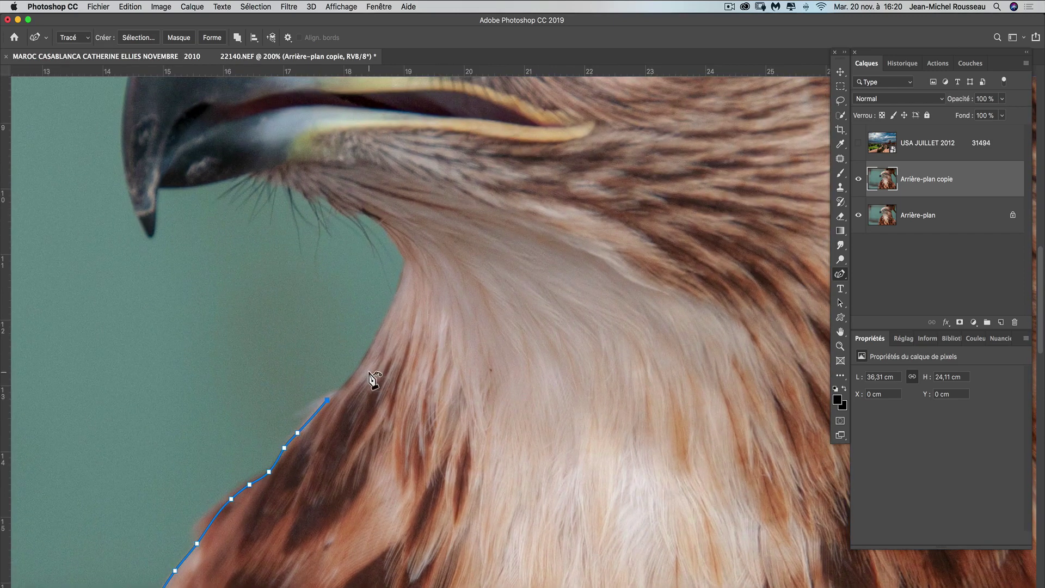
left_click(366, 355)
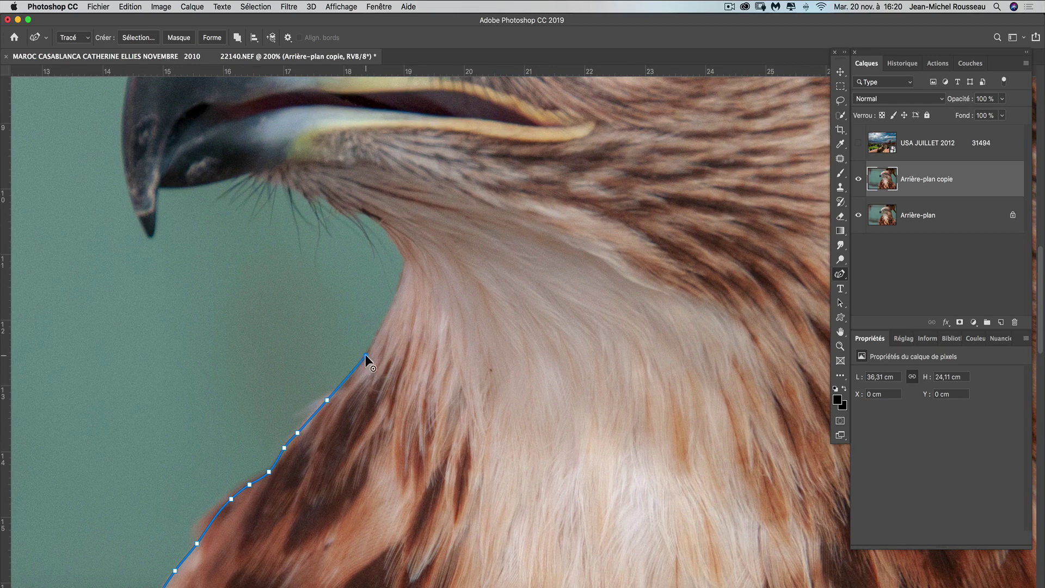
left_click(389, 308)
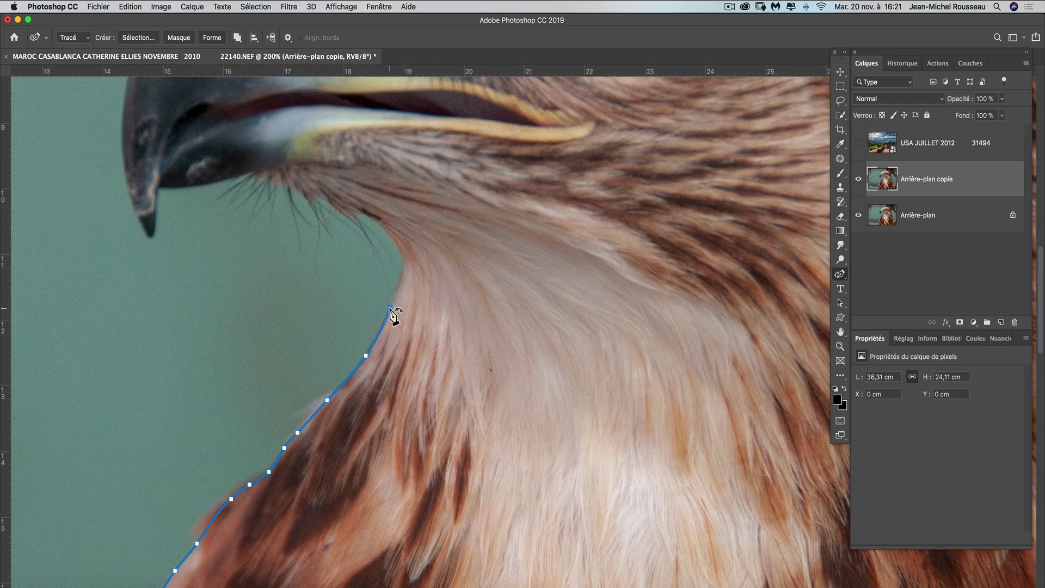
left_click(402, 271)
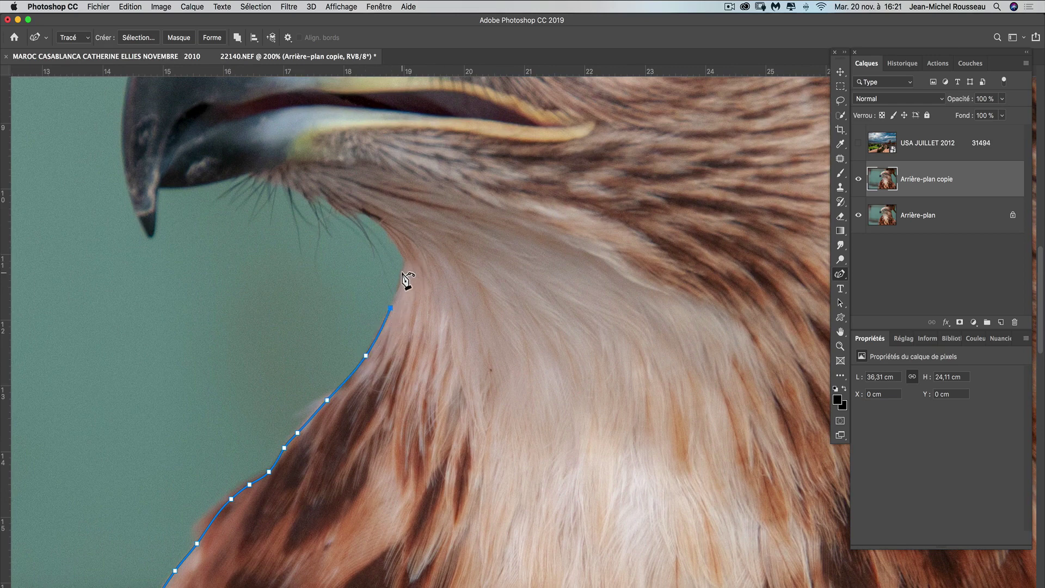
left_click(330, 198)
left_click_drag(250, 173, 228, 177)
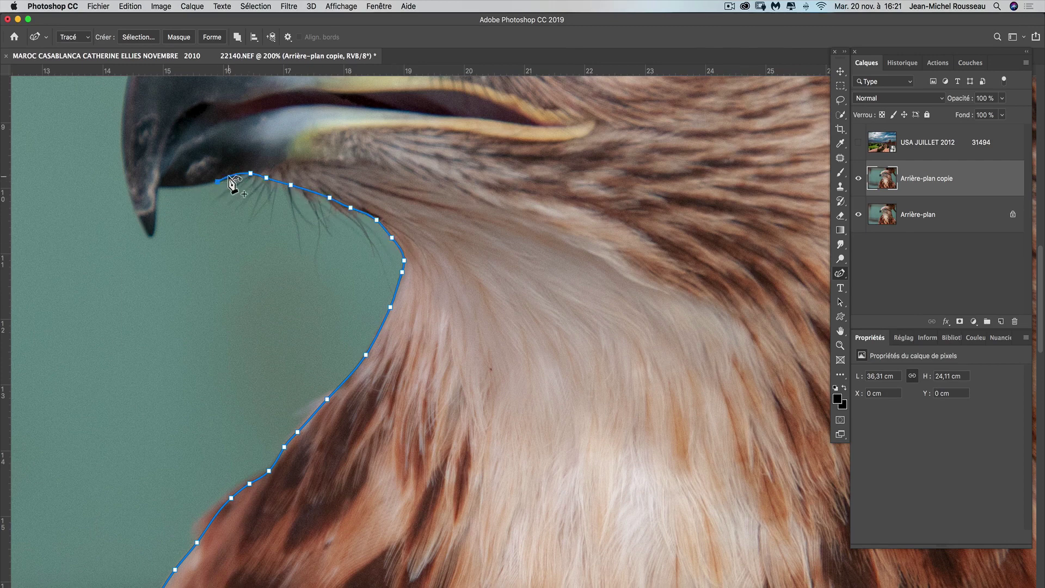
Continue the path around the hooked beak tip and up the front of the beak to its yellow base
left_click(154, 235)
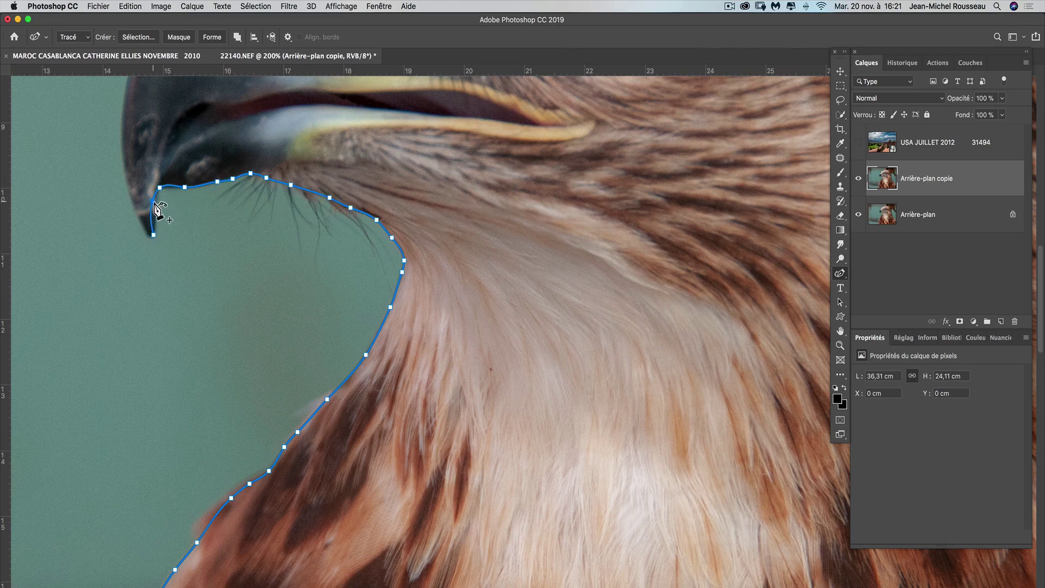
left_click(125, 162)
scroll(126, 166, "up", 5)
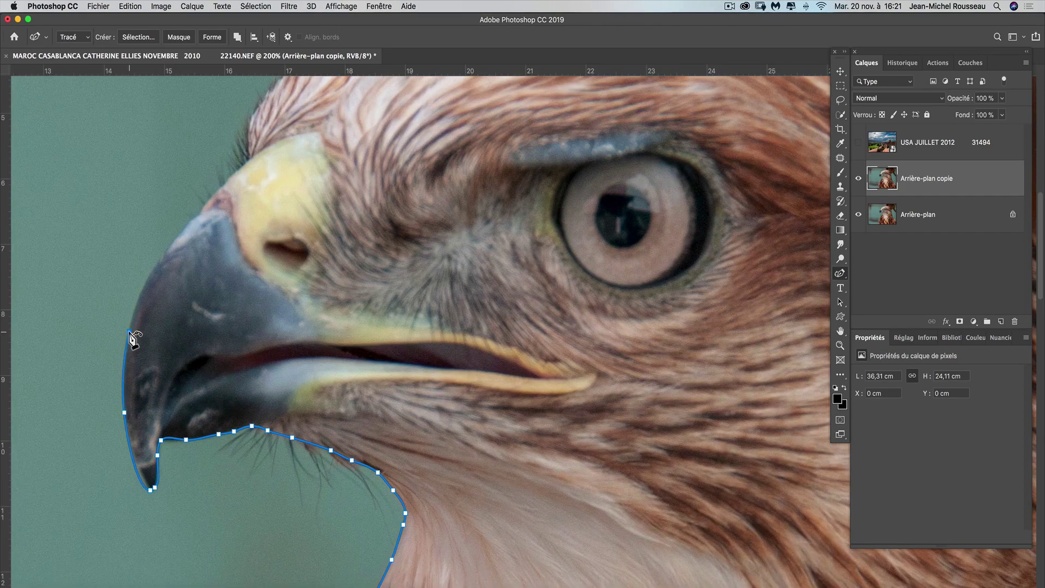
left_click(200, 214)
left_click(248, 162)
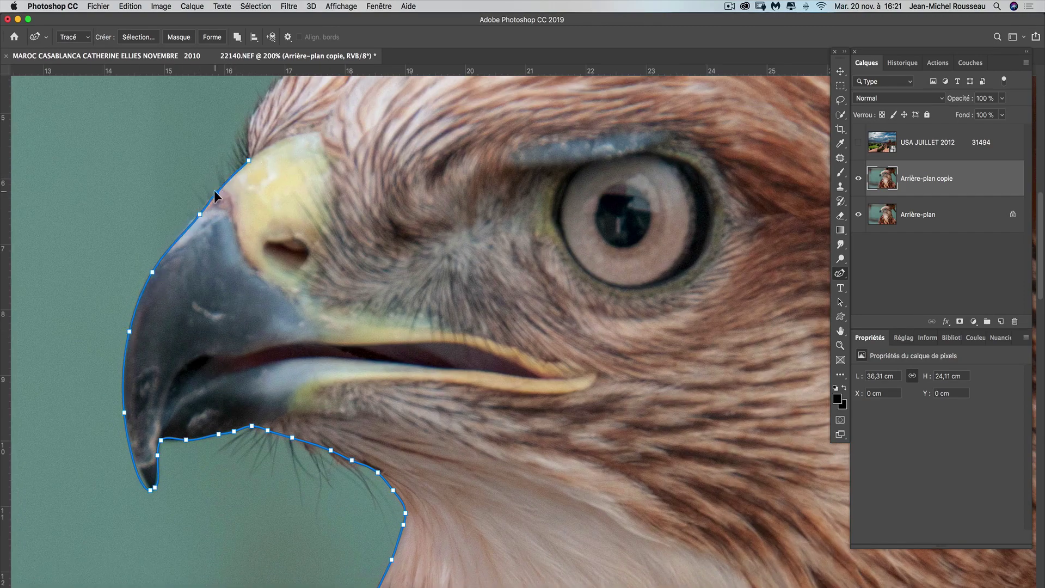
Trace the path from the yellow beak base up the forehead, adding an extra anchor point on the upper beak
scroll(250, 166, "up", 5)
left_click(227, 330)
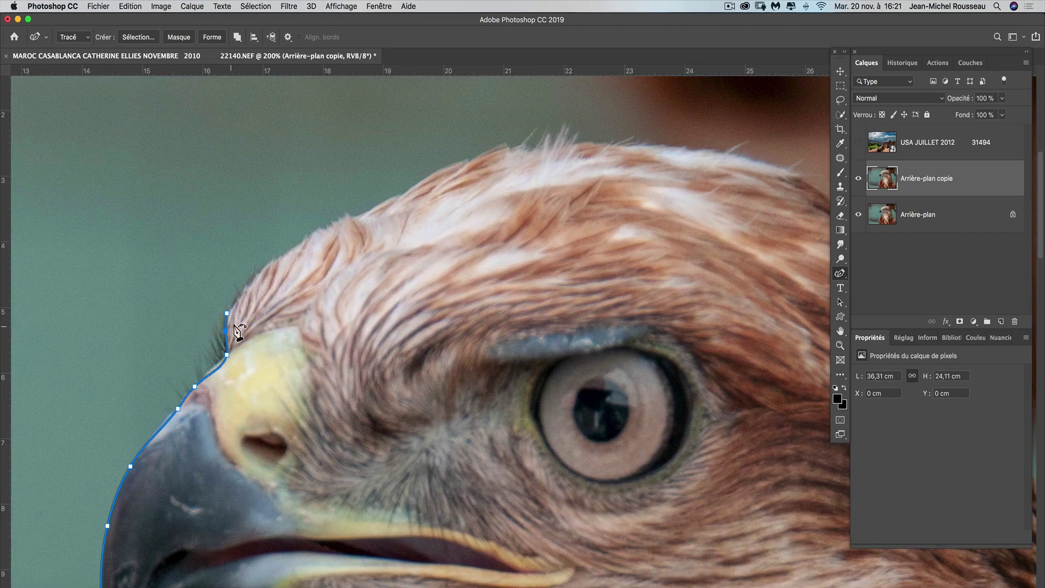
left_click(158, 427)
left_click(252, 278)
left_click(296, 247)
left_click(336, 223)
left_click(352, 215)
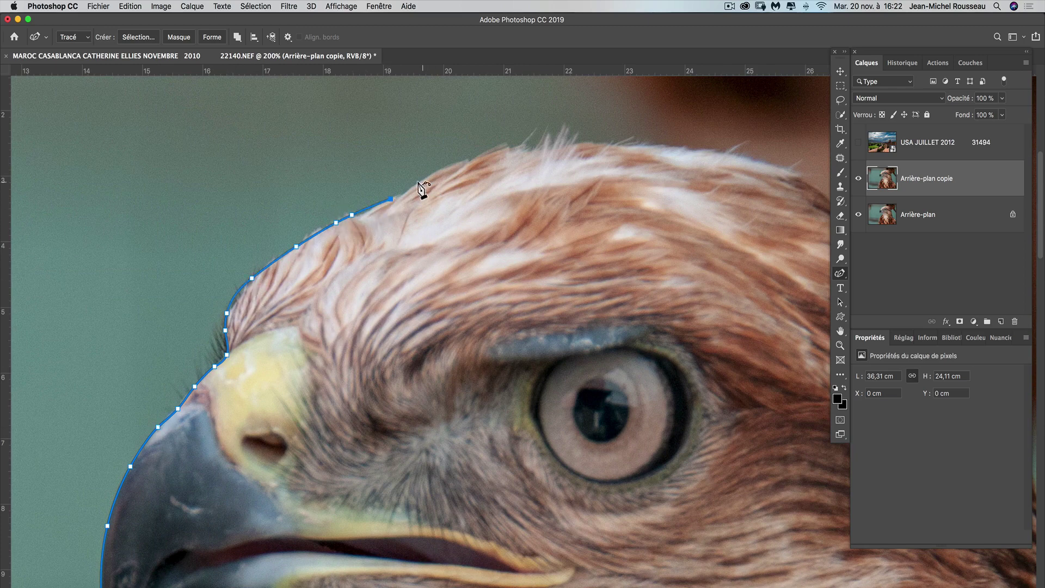
Continue the path across the top of the head with closely spaced anchor points, skipping the stray tuft of feathers
left_click(465, 160)
scroll(492, 203, "right", 3)
scroll(492, 203, "up", 1)
left_click(506, 150)
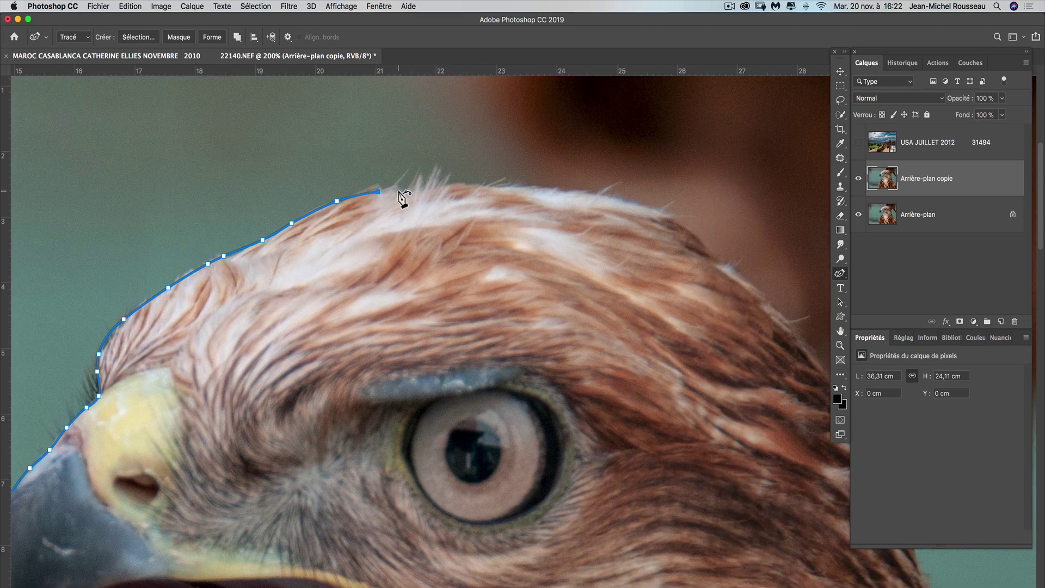
left_click(527, 149)
left_click(555, 147)
left_click(459, 184)
left_click(487, 186)
left_click(519, 186)
left_click(543, 188)
Extend the path from the crown around the upper back of the head
scroll(515, 190, "right", 3)
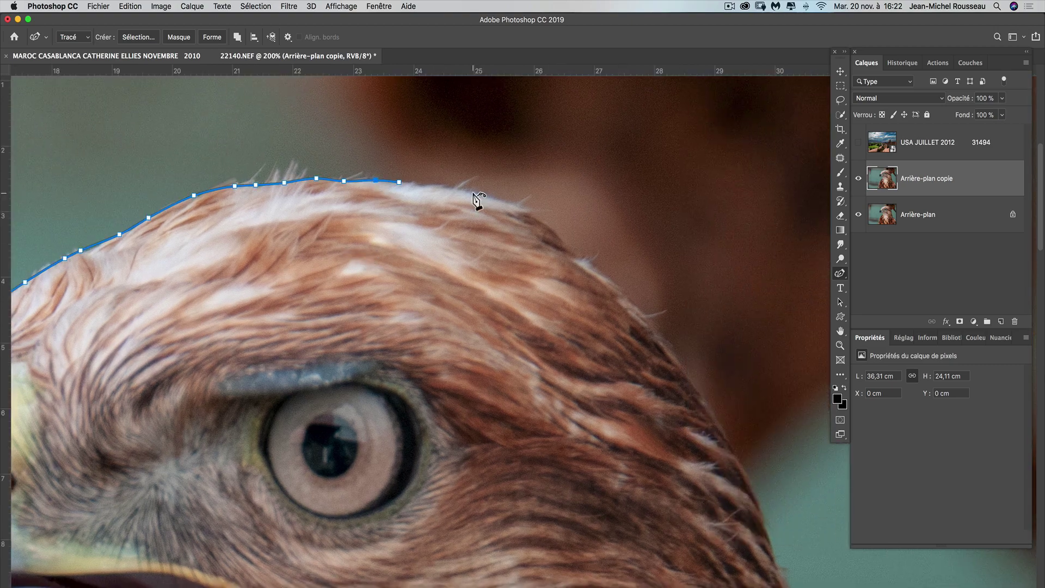
left_click(475, 192)
left_click(526, 212)
left_click(552, 230)
scroll(387, 286, "right", 3)
scroll(387, 287, "down", 1)
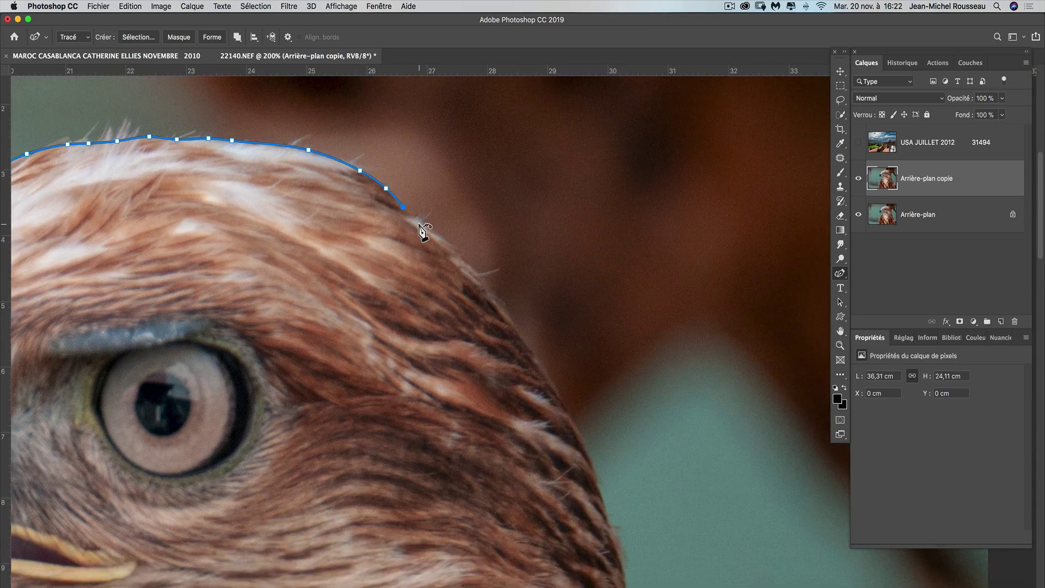
left_click(503, 313)
Carry the path down the back of the head to the nape
scroll(503, 313, "right", 3)
scroll(503, 313, "down", 3)
left_click(426, 246)
left_click(469, 322)
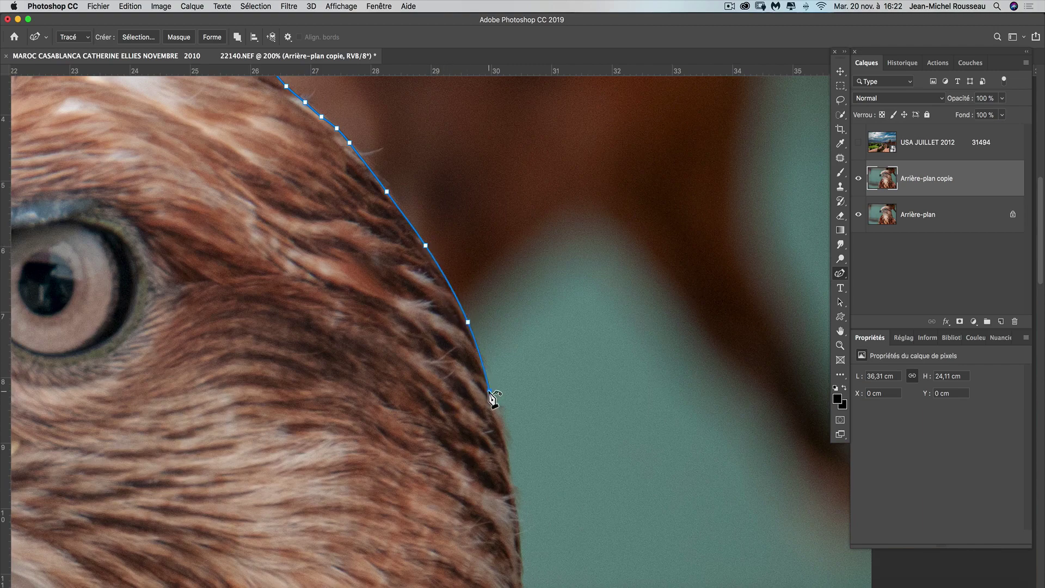
left_click_drag(488, 392, 392, 170)
left_click(413, 253)
left_click(422, 324)
Trace the path down the back of the neck to the right shoulder, fitting the last segment to the dark feathers
left_click_drag(288, 260, 226, 74)
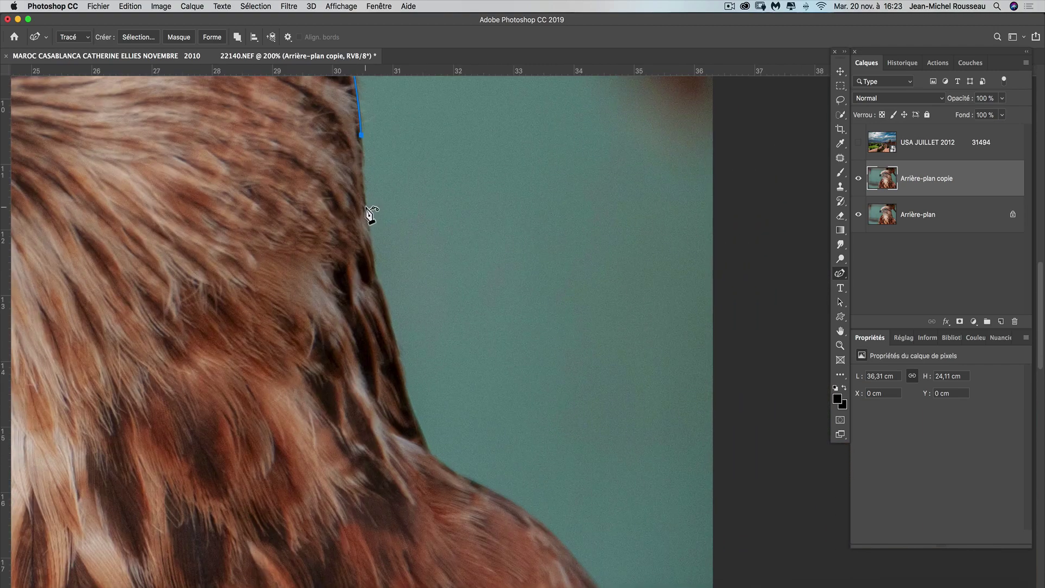
scroll(378, 275, "down", 2)
scroll(377, 274, "right", 2)
left_click(307, 233)
left_click(343, 348)
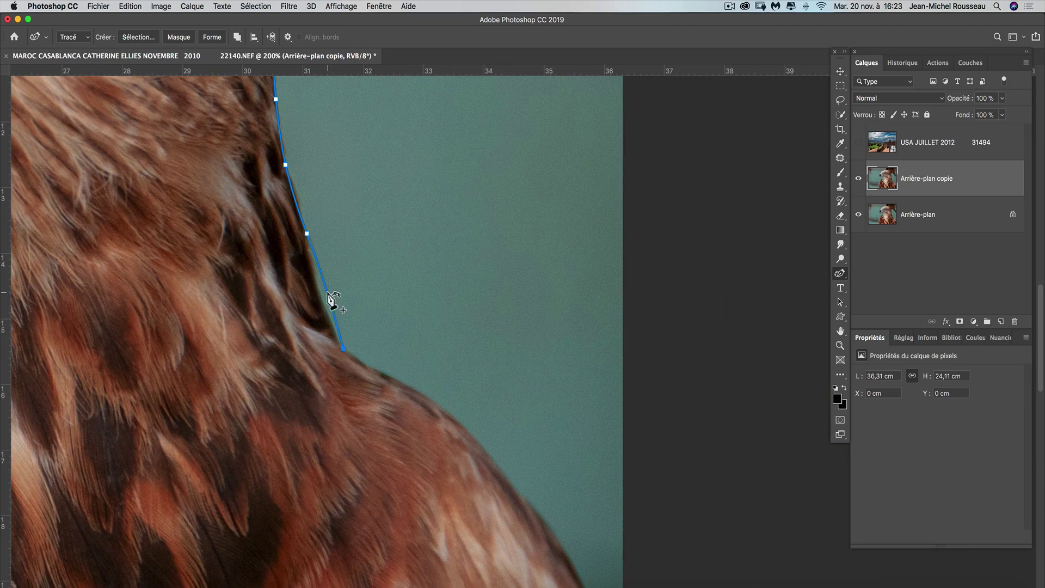
left_click(323, 297)
Continue the path along the right shoulder and past the canvas's right edge
scroll(472, 418, "down", 3)
scroll(472, 418, "right", 3)
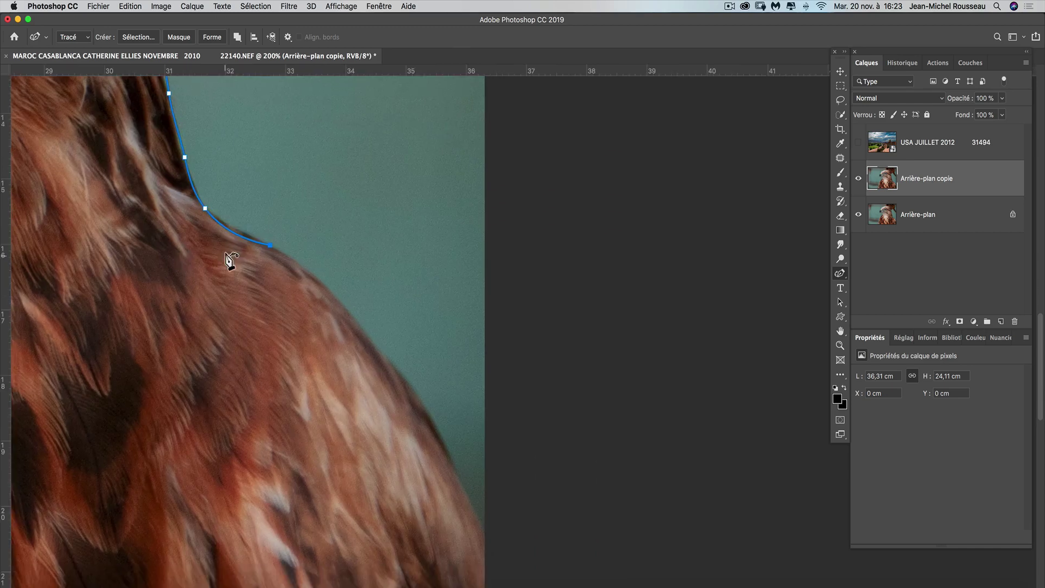
left_click(270, 244)
scroll(409, 383, "down", 4)
scroll(408, 384, "right", 1)
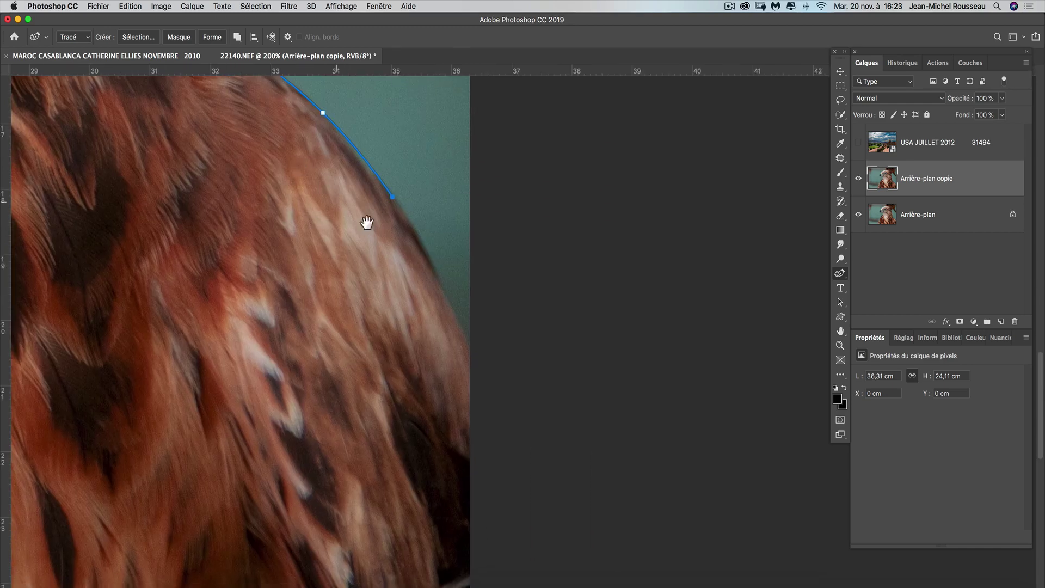
left_click(428, 254)
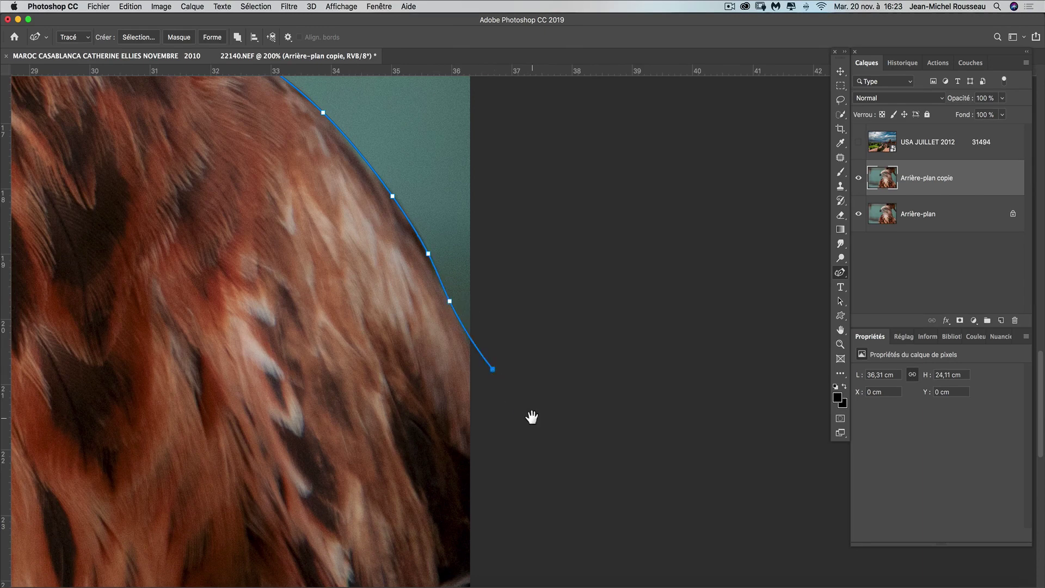
Loop the path outside the canvas below the bird and close it at its starting anchor point
left_click_drag(531, 417, 541, 283)
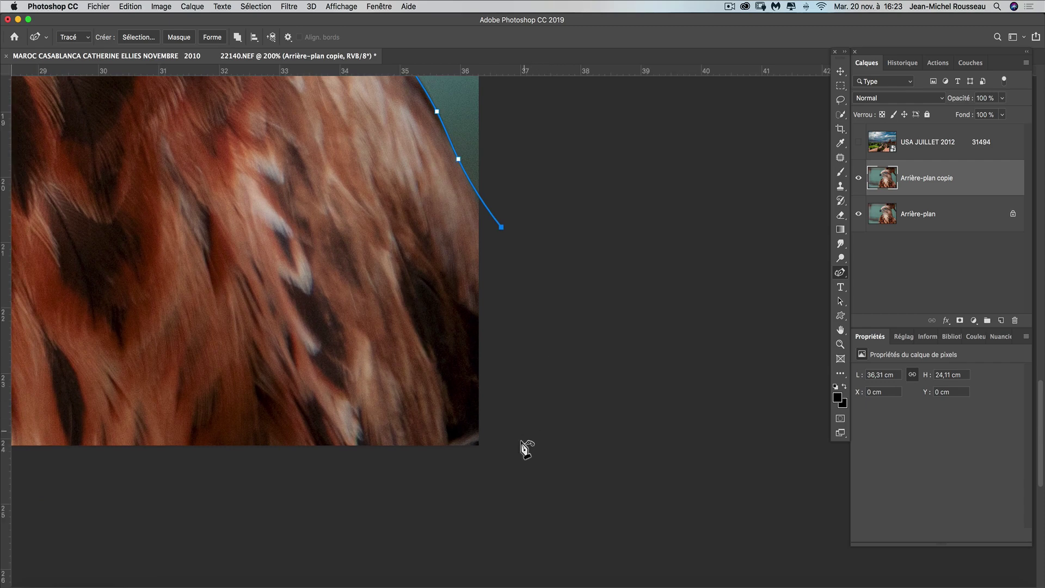
left_click(521, 480)
left_click(263, 526)
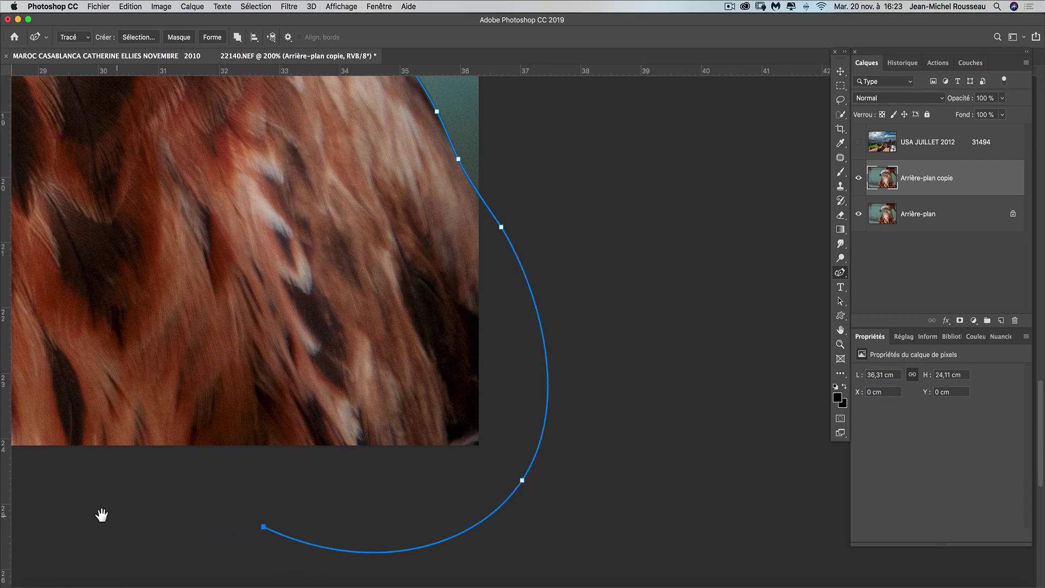
left_click_drag(103, 515, 299, 524)
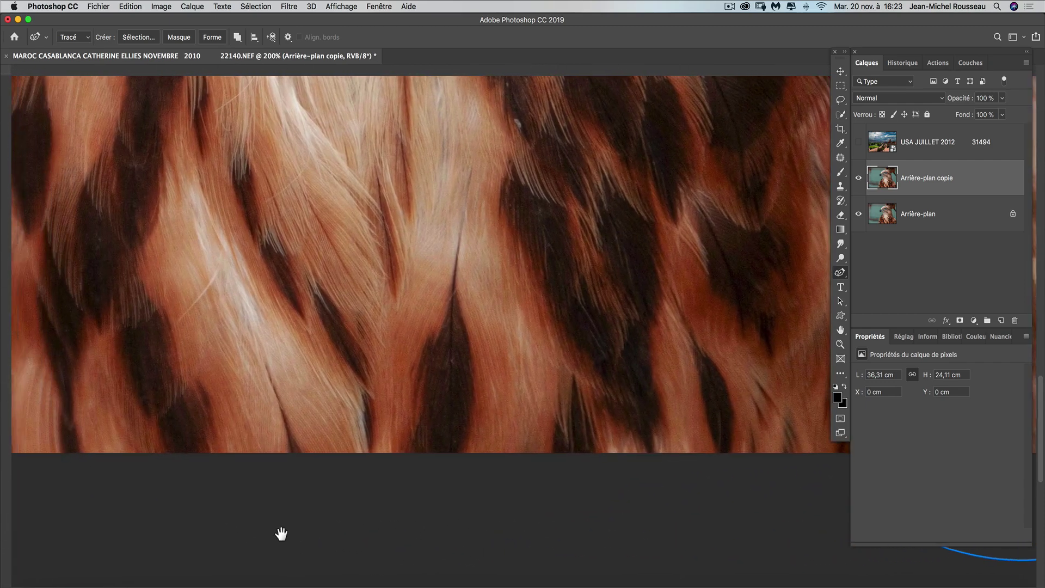
left_click_drag(431, 536, 259, 536)
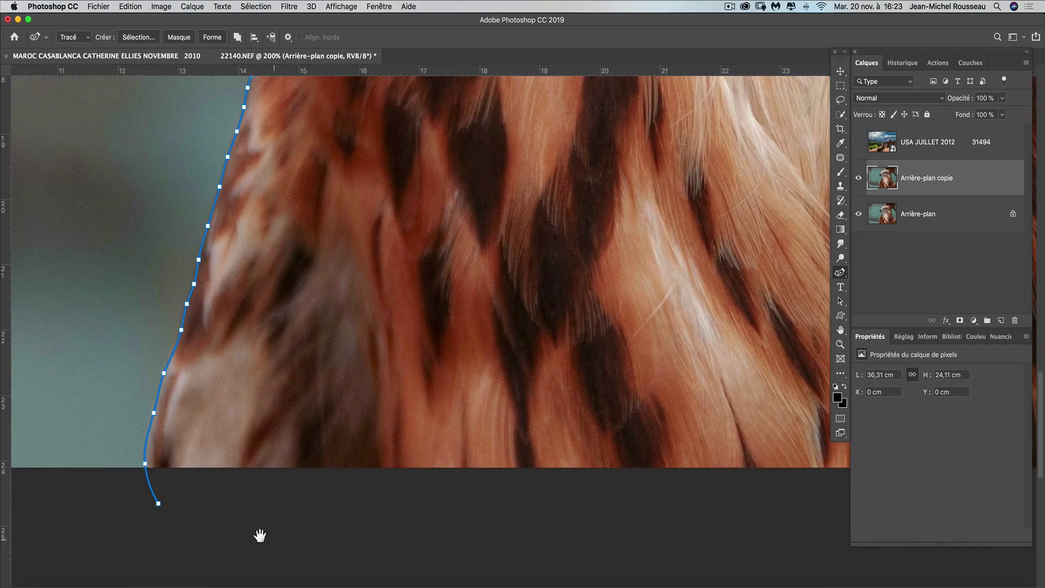
left_click(158, 504)
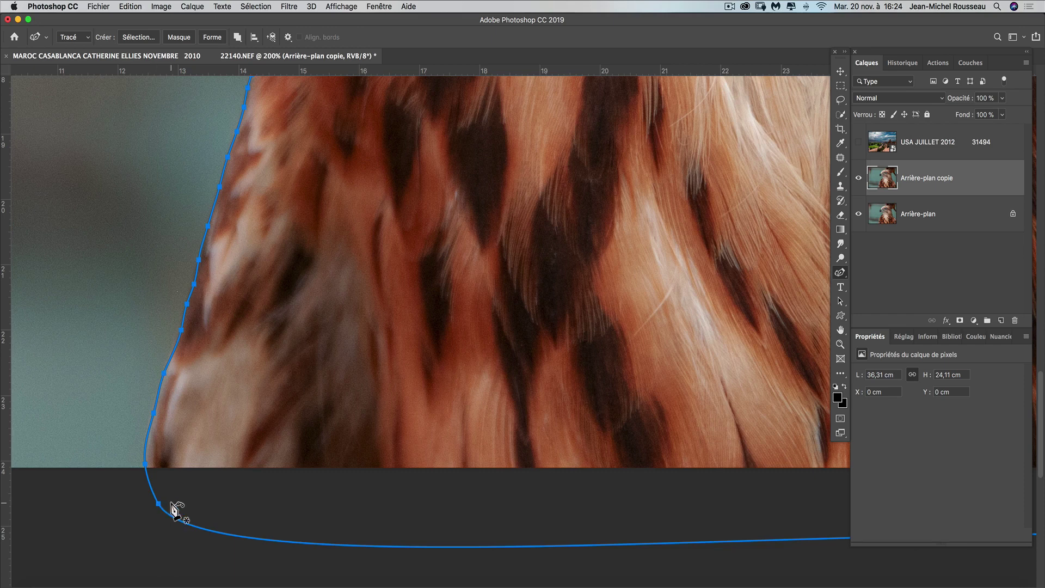
Convert the closed path into a new smoothed selection with a 2-pixel feather and apply it as a layer mask on Arrière-plan copie
key("super+minus")
key("super+minus")
key("super+minus")
key("super+minus")
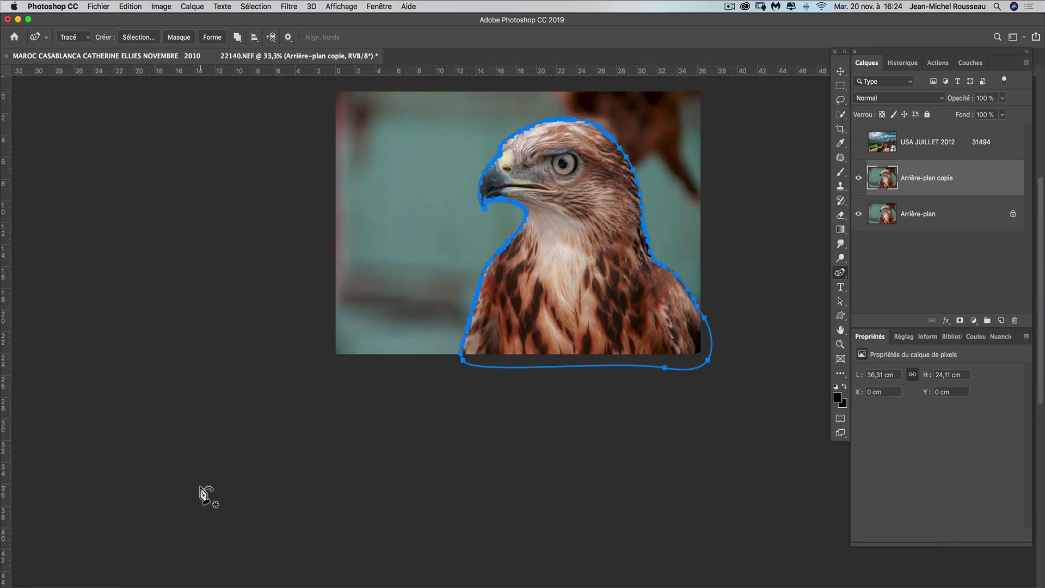
left_click_drag(584, 227, 474, 262)
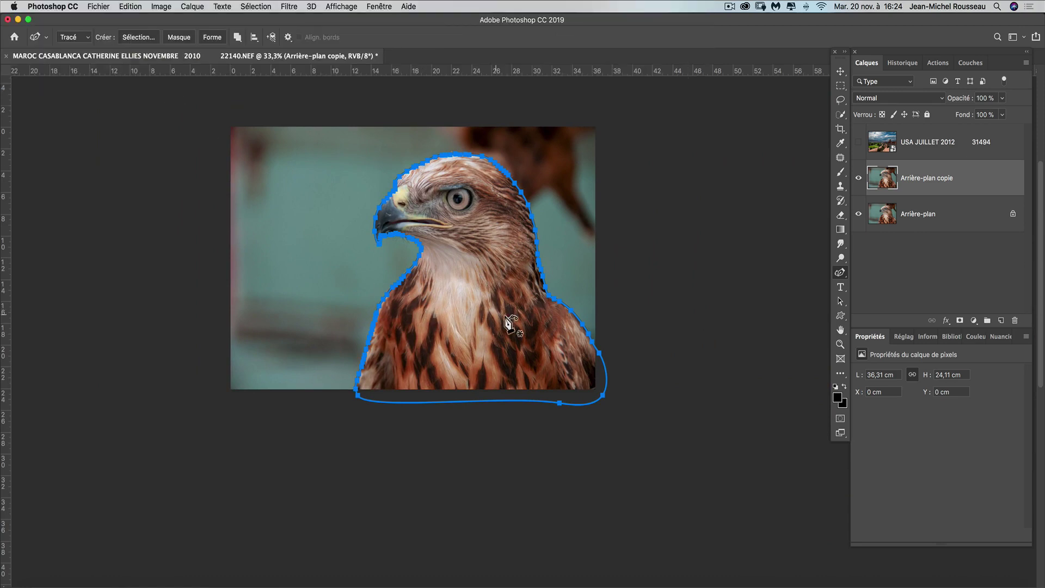
right_click(472, 307)
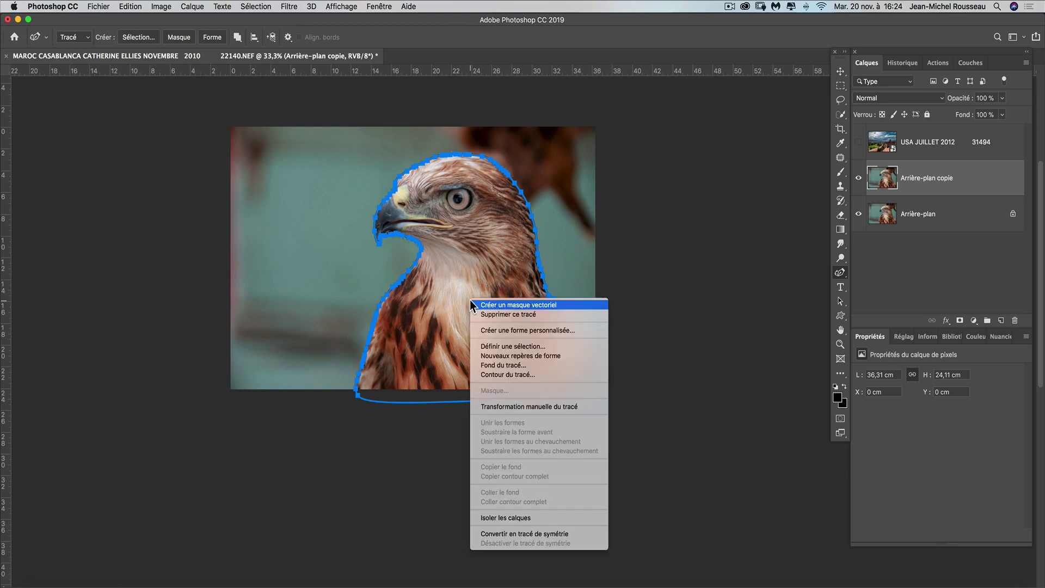
left_click(540, 347)
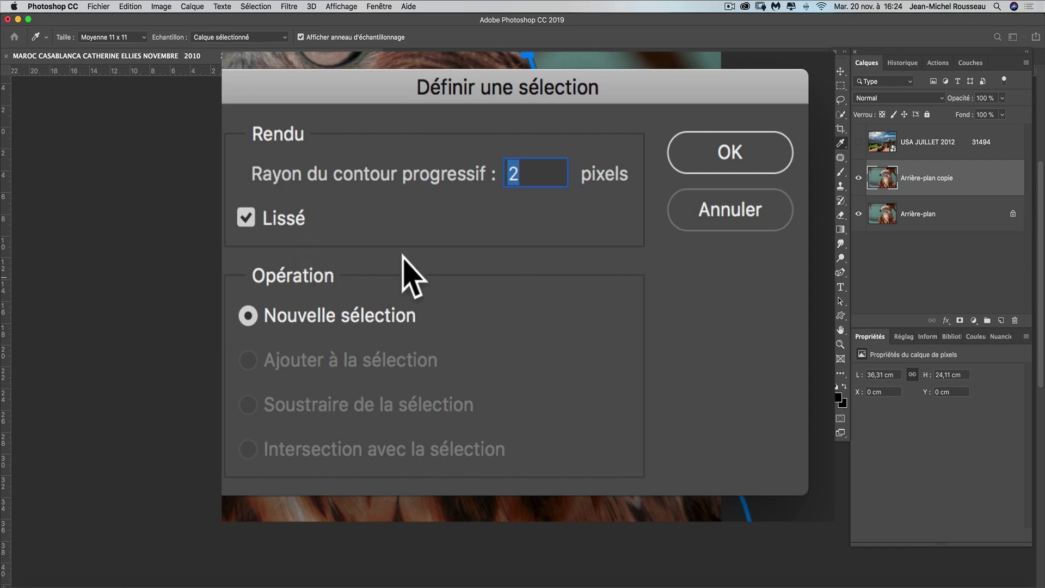
left_click(728, 157)
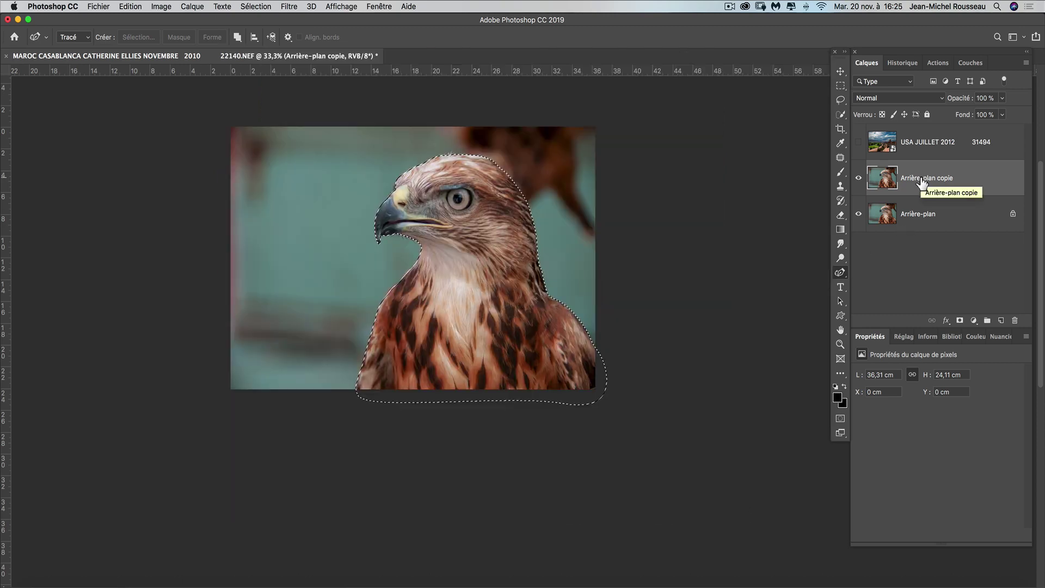
left_click(959, 321)
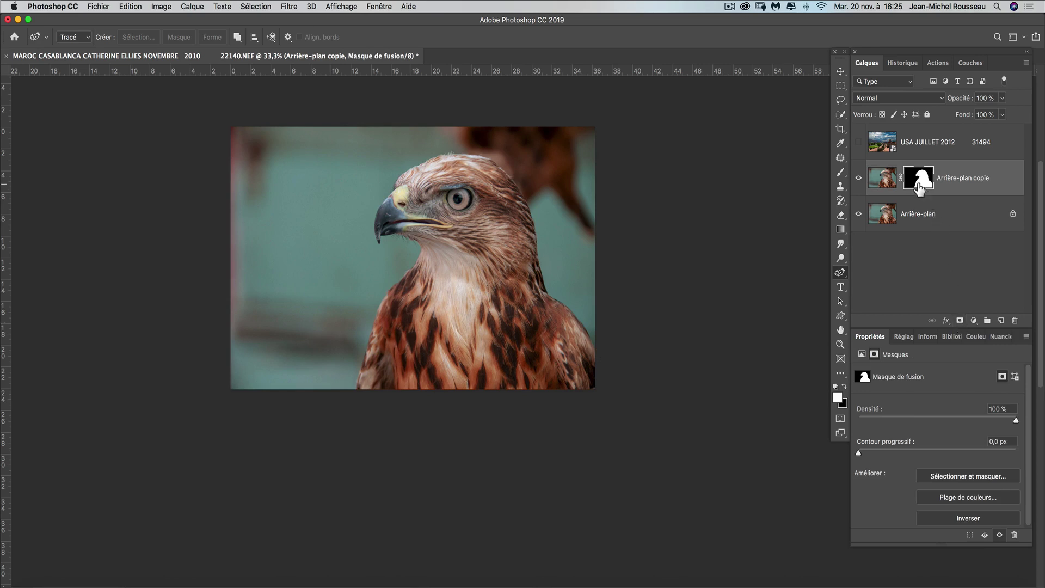
Display the layer mask of Arrière-plan copie on its own, return to the image and reselect the mask
left_click(919, 187, "alt")
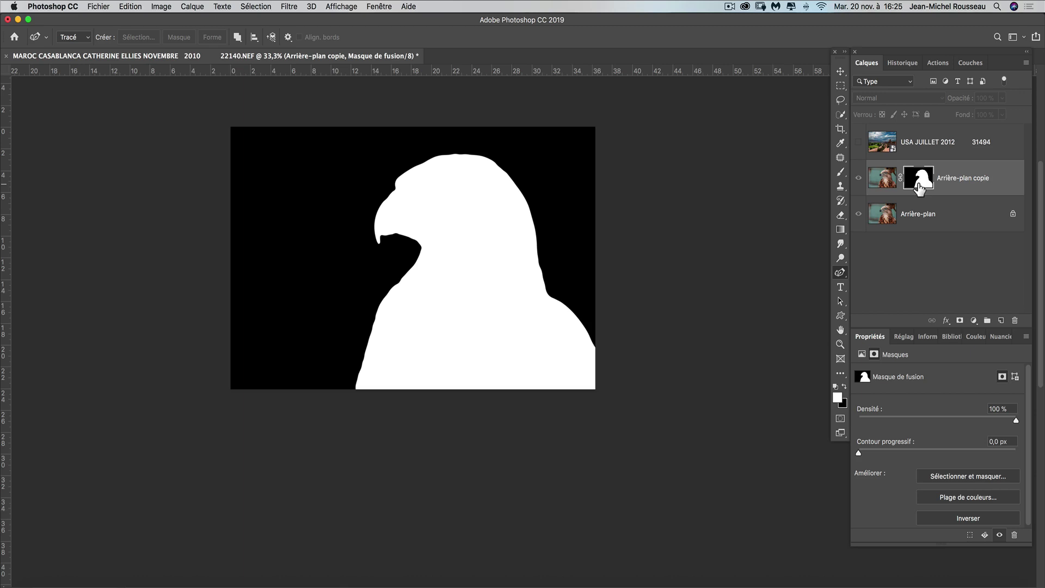
left_click(890, 187)
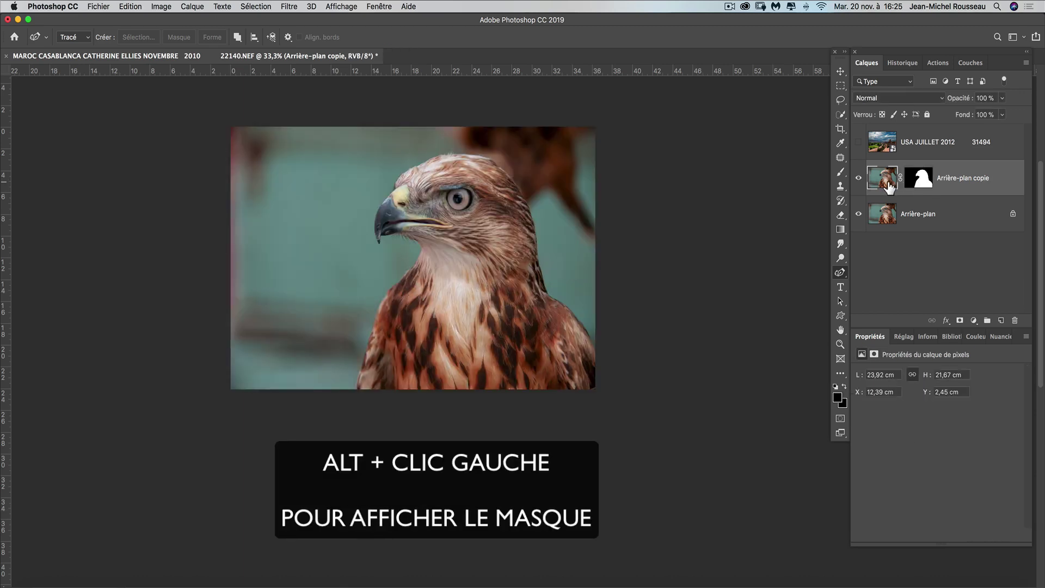
left_click(917, 186)
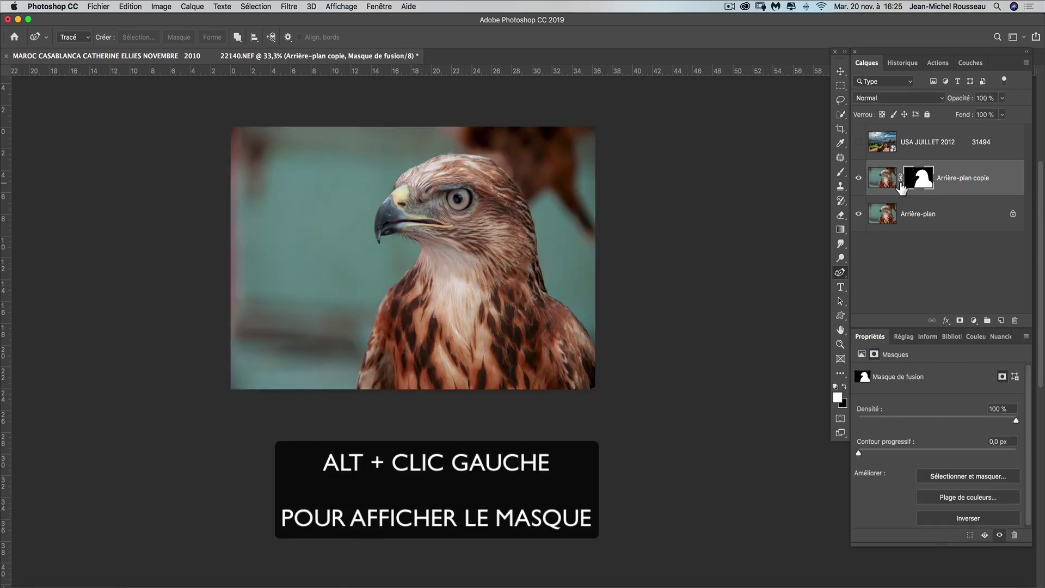
Open the mask in Select and Mask and refine the fine hairs under the beak with the Refine Edge brush at size 87
left_click(842, 116)
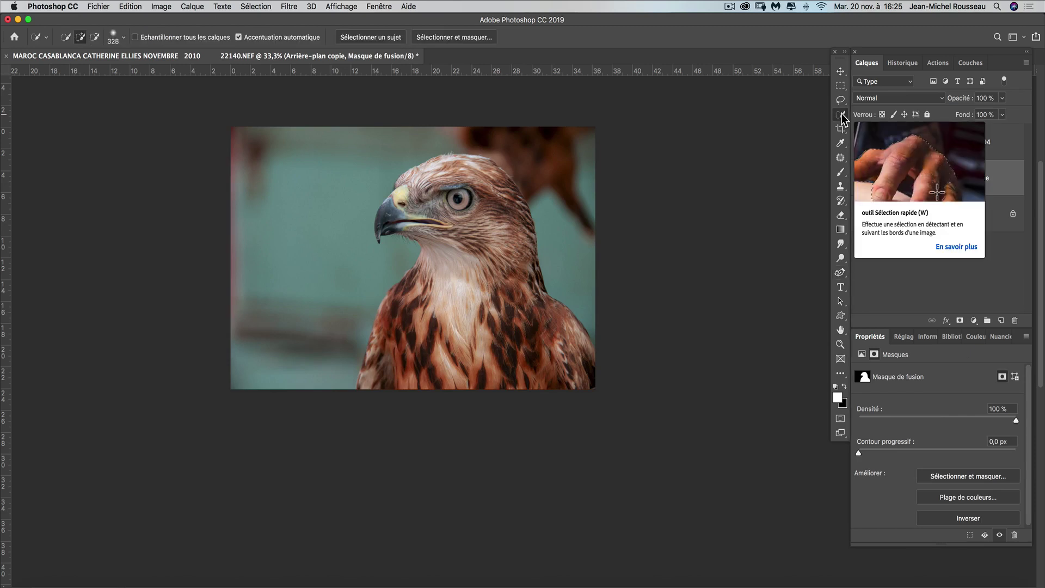
left_click(460, 38)
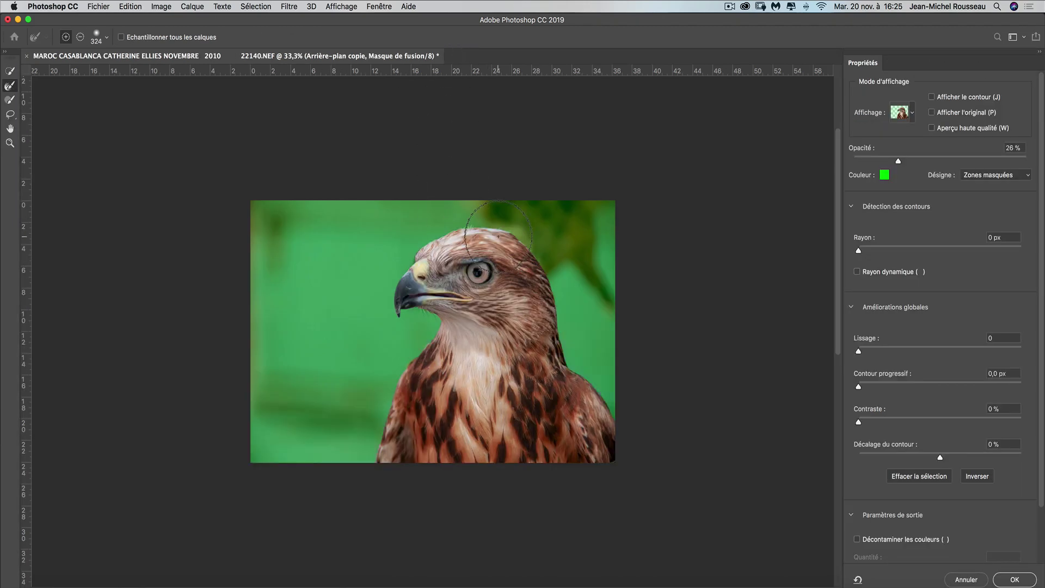
key("super+plus")
key("super+plus")
key("super+plus")
key("super+plus")
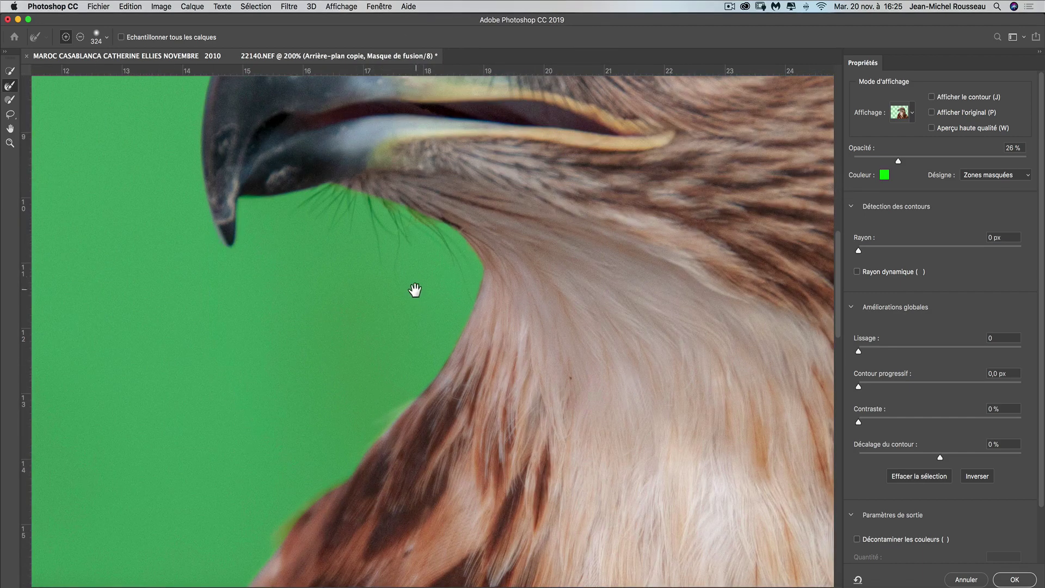
left_click_drag(415, 290, 485, 357)
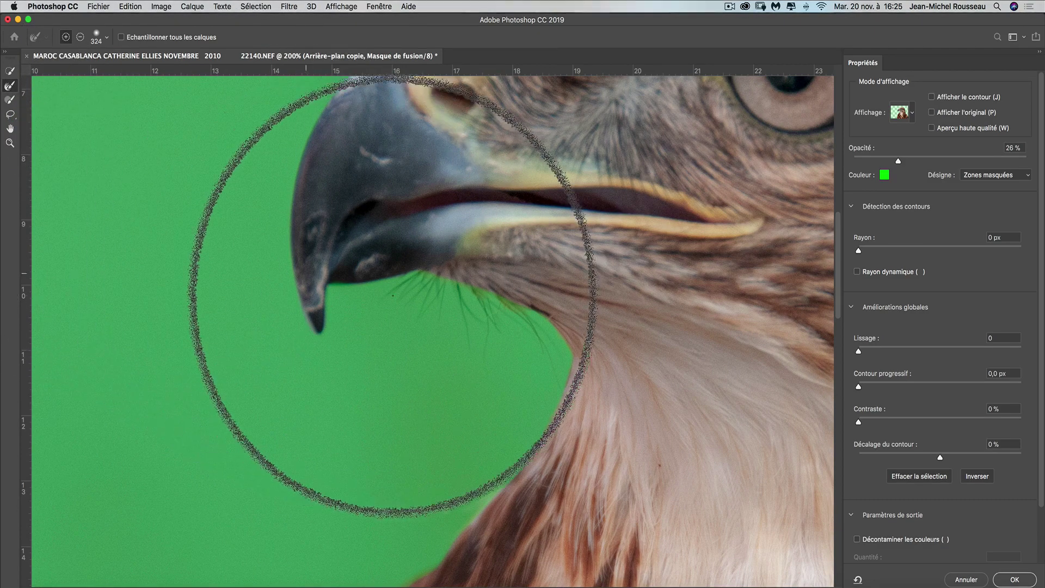
left_click_drag(427, 308, 298, 289)
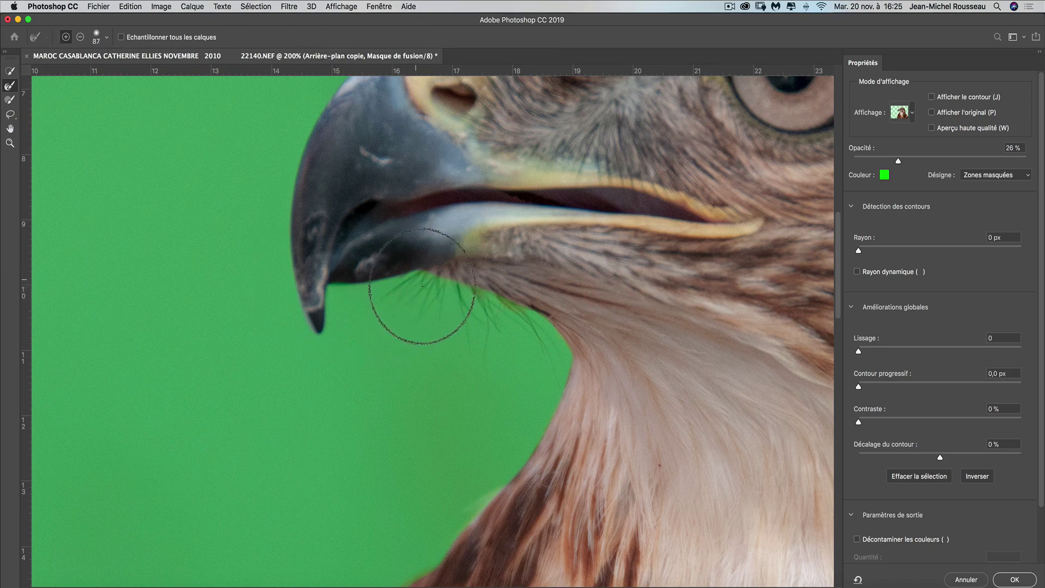
mouse_move(422, 286)
left_mouse_down()
mouse_move(478, 319)
mouse_move(531, 326)
mouse_move(547, 351)
mouse_move(403, 291)
mouse_move(423, 310)
mouse_move(475, 302)
left_mouse_up()
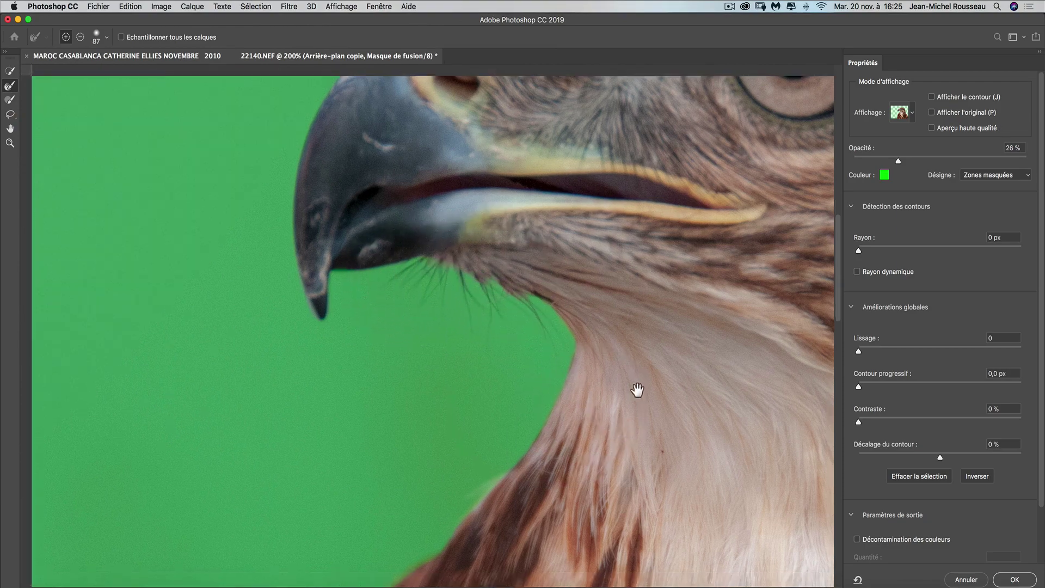
Refine the mask edge along the bird's throat and breast feathers, removing the background fringe
mouse_move(637, 390)
left_mouse_down()
mouse_move(670, 316)
mouse_move(660, 308)
left_mouse_up()
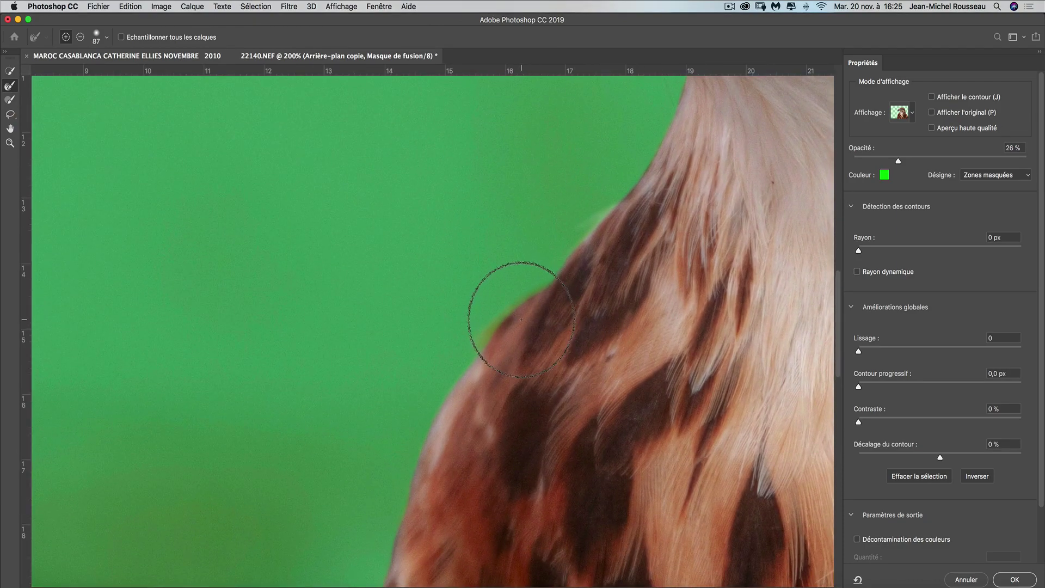
mouse_move(521, 319)
left_mouse_down()
mouse_move(518, 305)
mouse_move(495, 306)
mouse_move(482, 339)
mouse_move(466, 345)
mouse_move(487, 305)
mouse_move(518, 285)
mouse_move(539, 292)
mouse_move(564, 233)
mouse_move(613, 186)
mouse_move(574, 233)
mouse_move(491, 296)
mouse_move(485, 333)
left_mouse_up()
left_click_drag(511, 263, 474, 357)
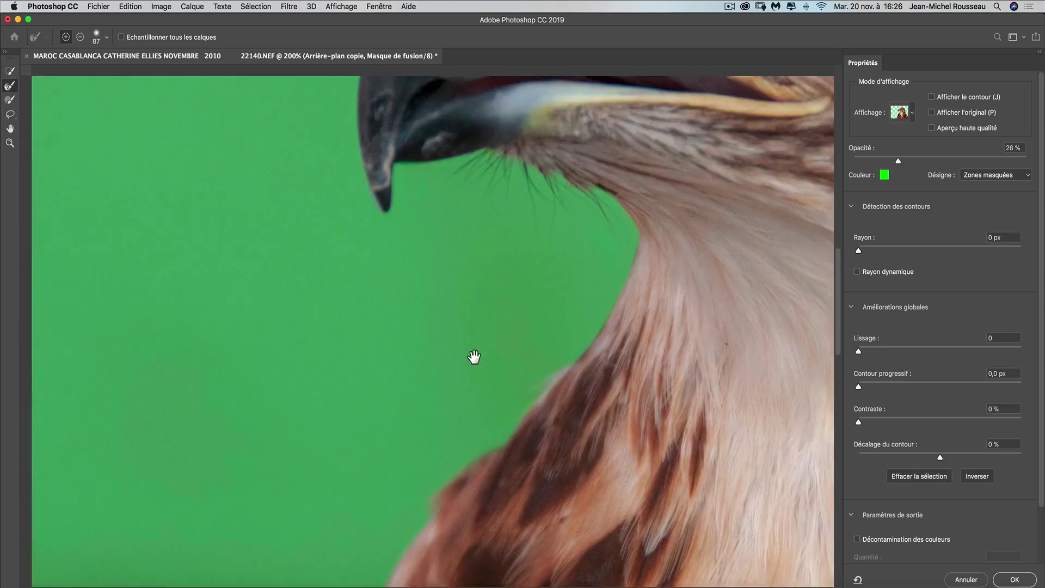
Refine the mask edge over the base of the beak, the forehead and the fine feathers on the crown
scroll(474, 357, "up", 10)
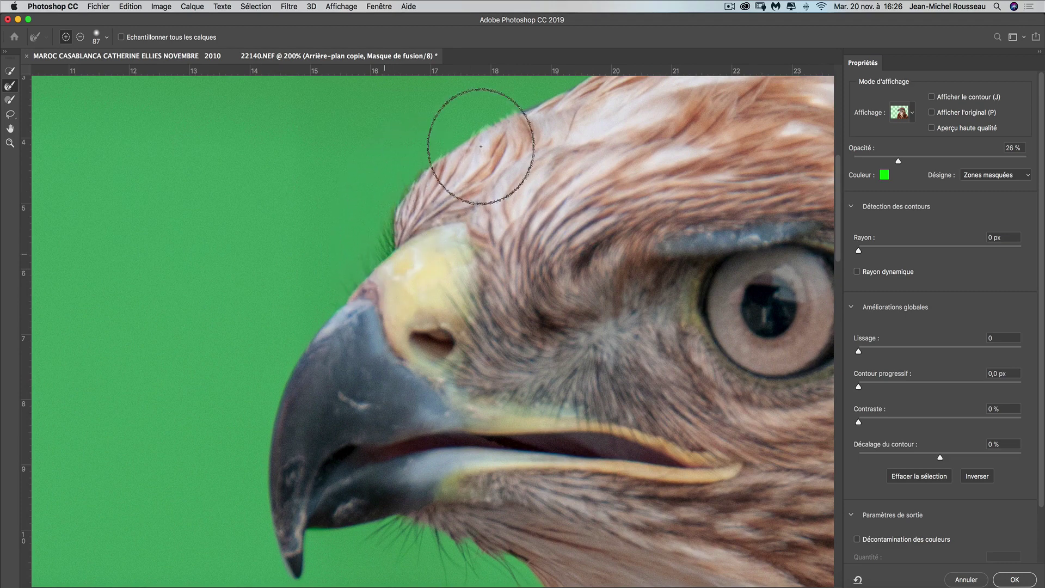
scroll(504, 245, "up", 5)
scroll(504, 245, "right", 3)
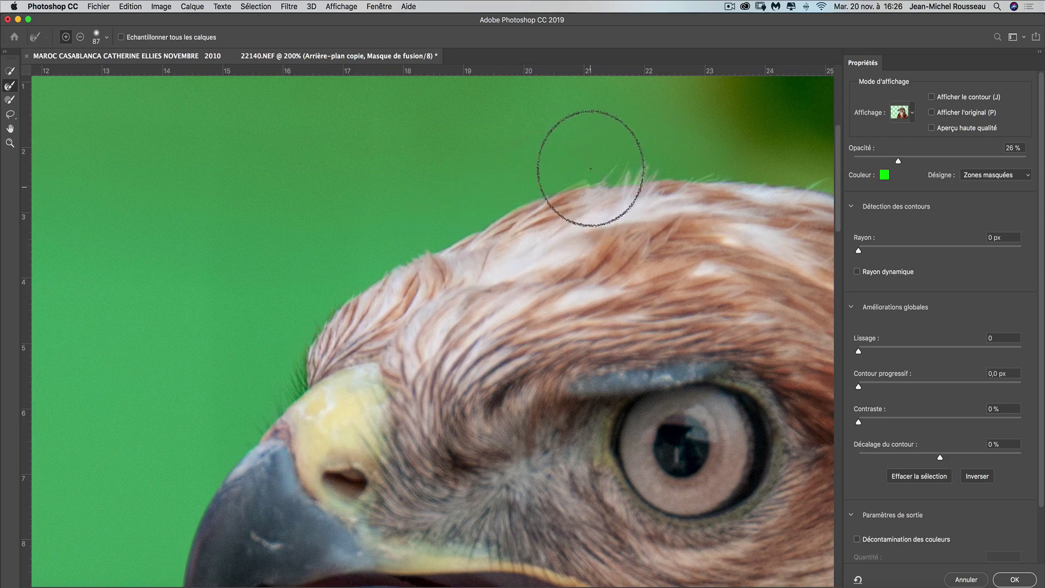
scroll(676, 292, "right", 10)
scroll(518, 294, "up", 1)
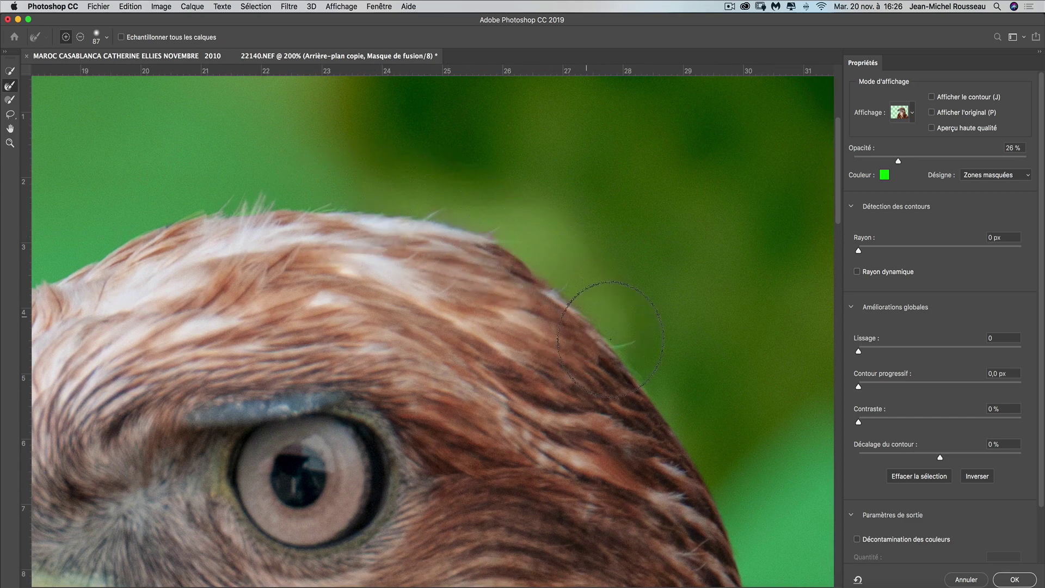
Refine the mask edge down the back of the head and neck to the shoulder, and apply the refinement
scroll(651, 378, "down", 8)
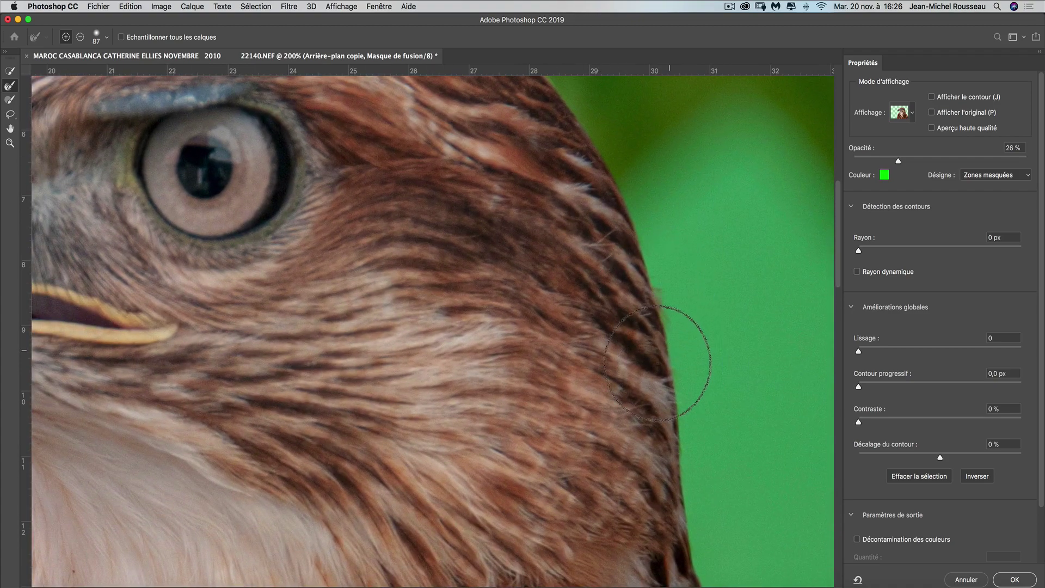
left_click_drag(527, 455, 500, 344)
scroll(500, 344, "down", 8)
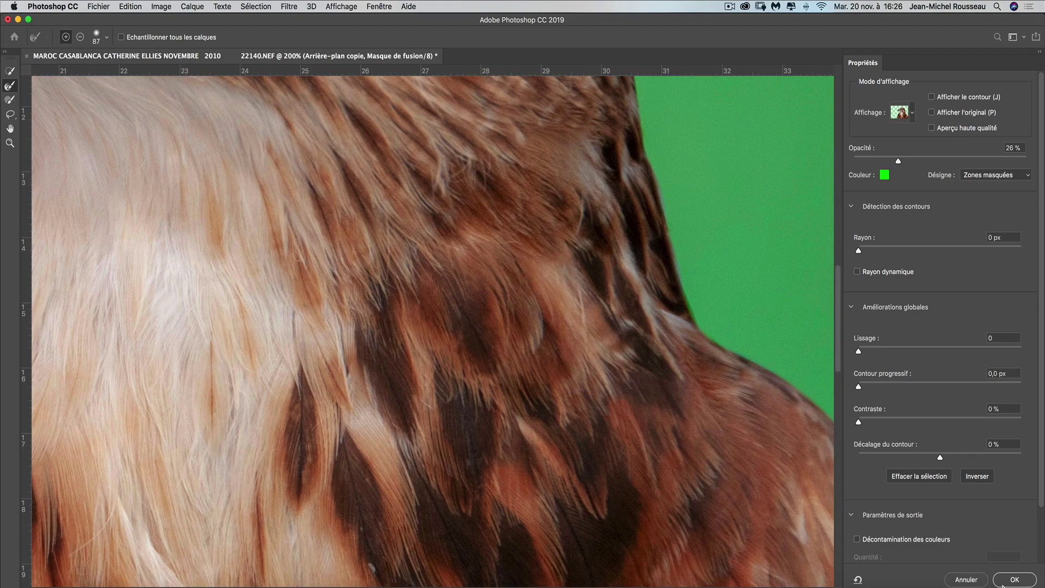
left_click(1003, 582)
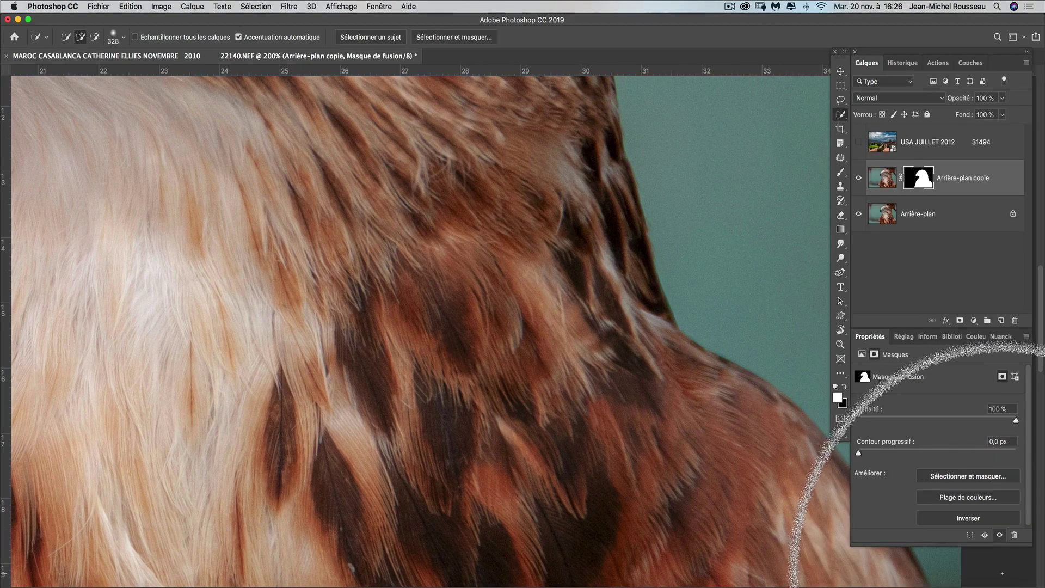
Create a new empty layer and place it between Arrière-plan and Arrière-plan copie
key("super+minus")
key("super+minus")
key("super+minus")
key("super+minus")
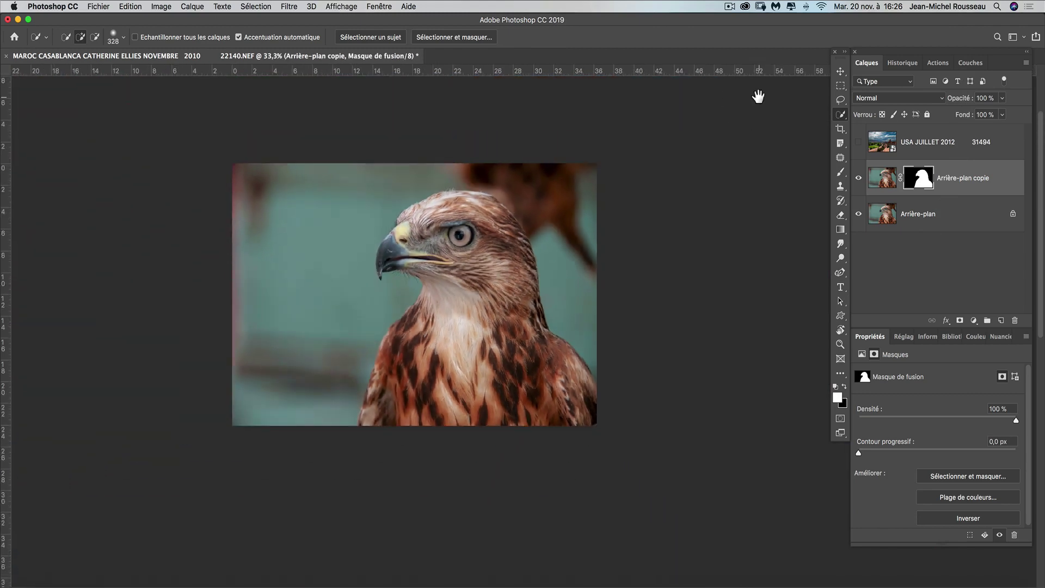
left_click_drag(478, 366, 538, 374)
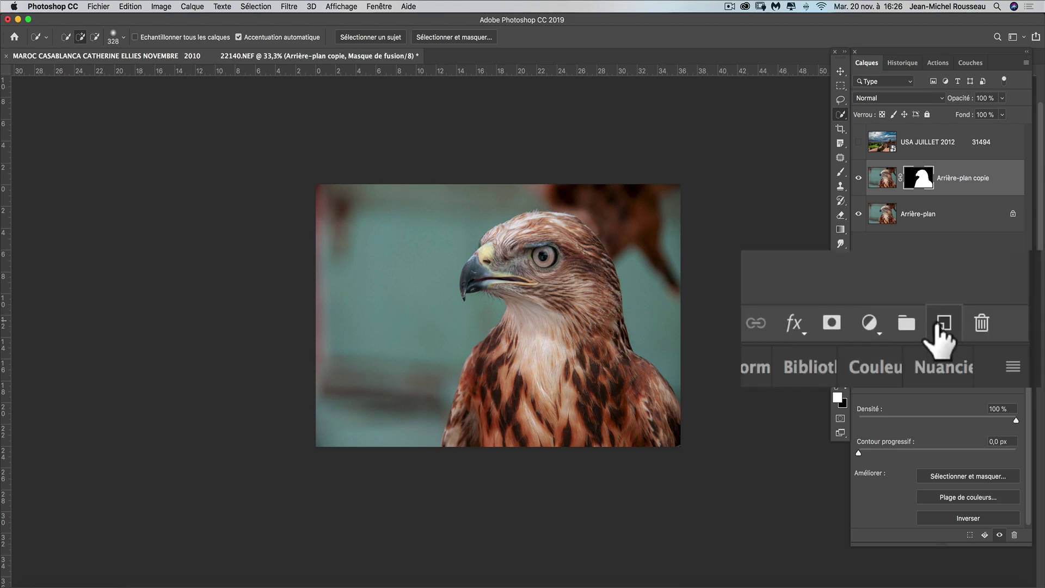
left_click(945, 322)
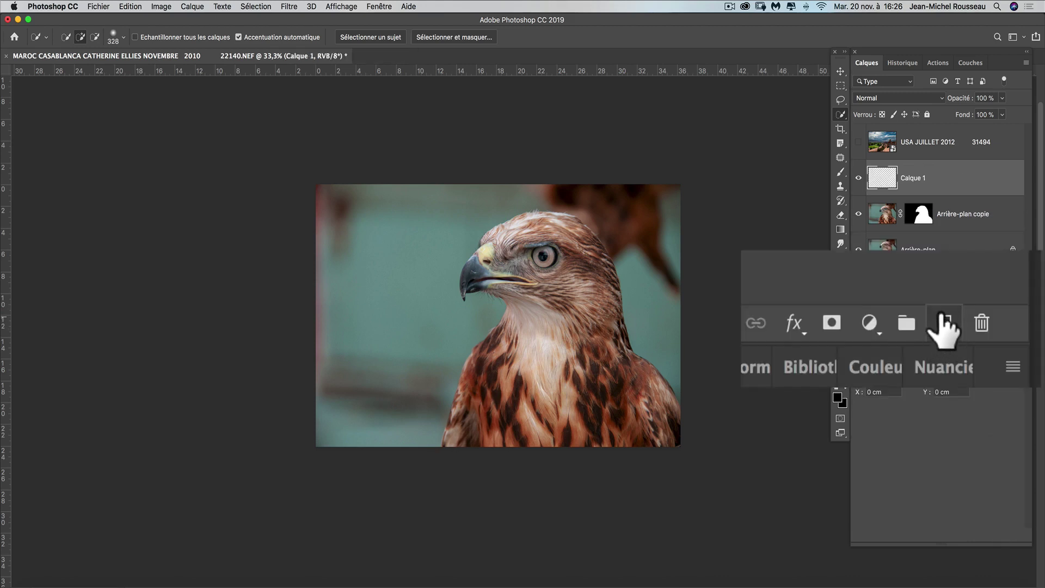
left_click_drag(876, 173, 876, 233)
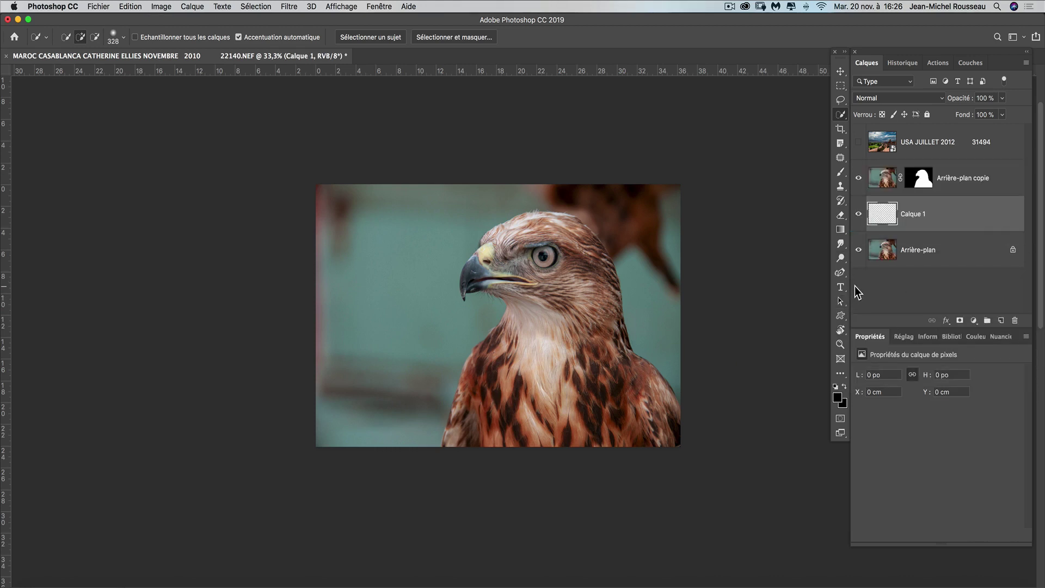
Fill Calque 1 with the custom blue linear gradient, running horizontally from dark blue behind the bird to light blue in front of the beak
left_click(840, 230)
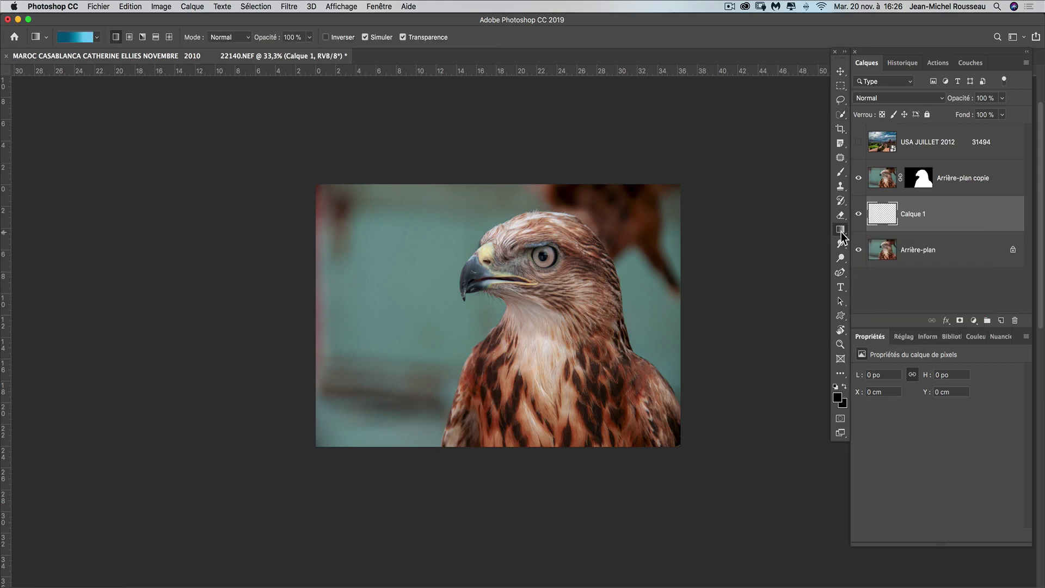
left_click(73, 38)
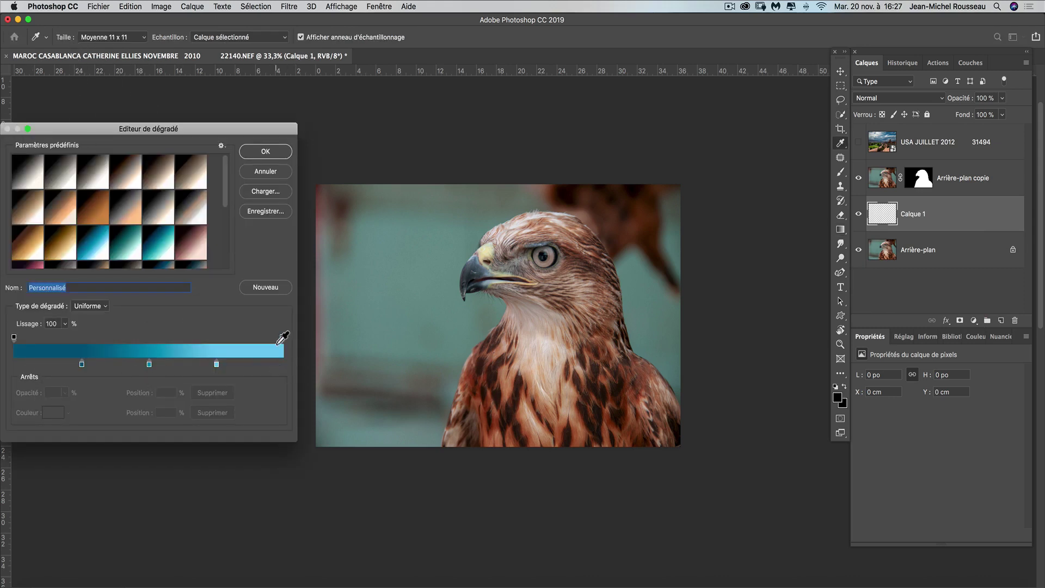
left_click(271, 153)
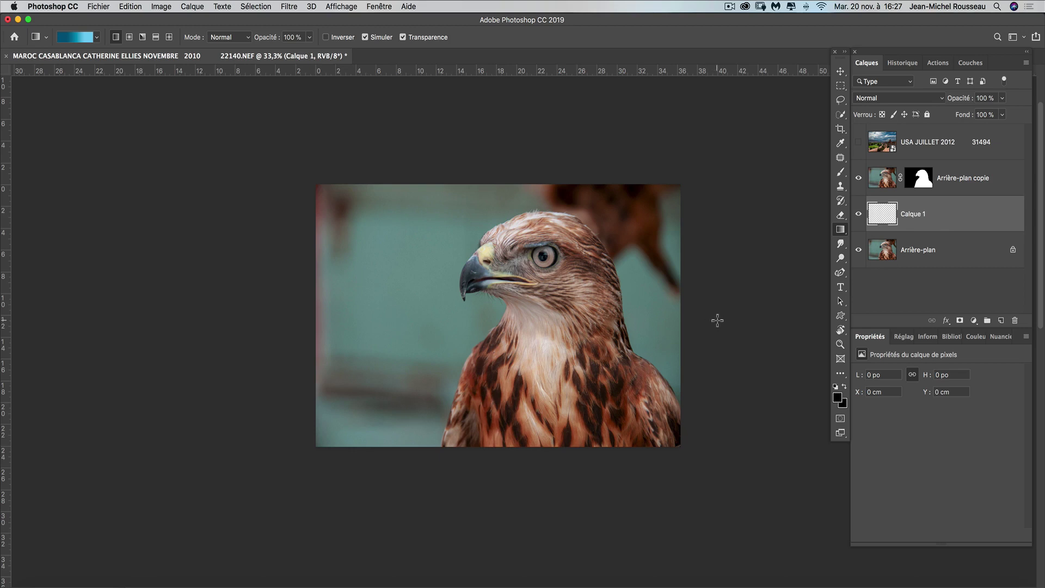
left_click_drag(728, 324, 241, 328)
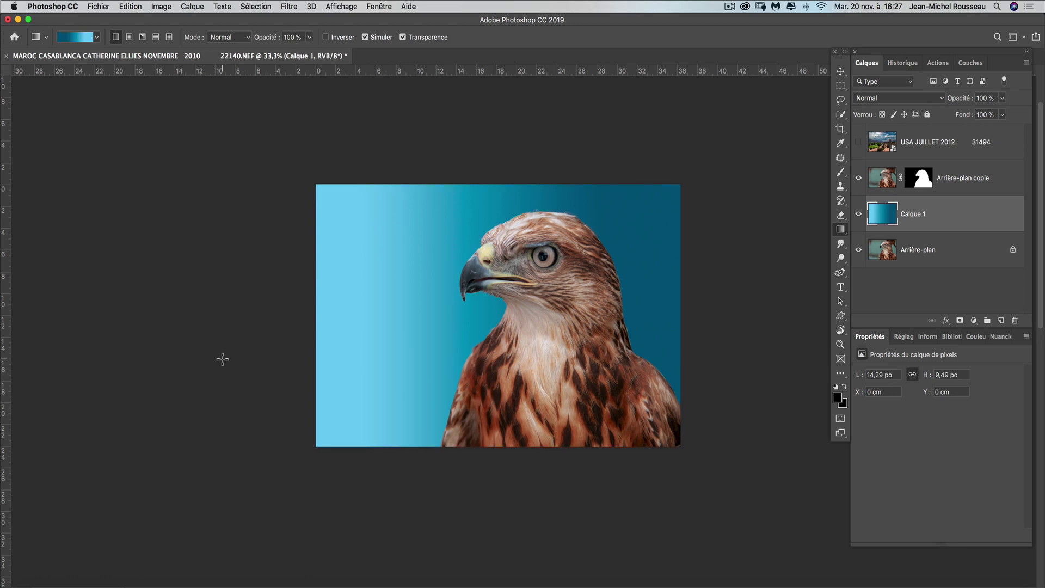
Show the landscape layer USA JUILLET 2012 31494 and clip it to the masked layer Arrière-plan copie
left_click(858, 142)
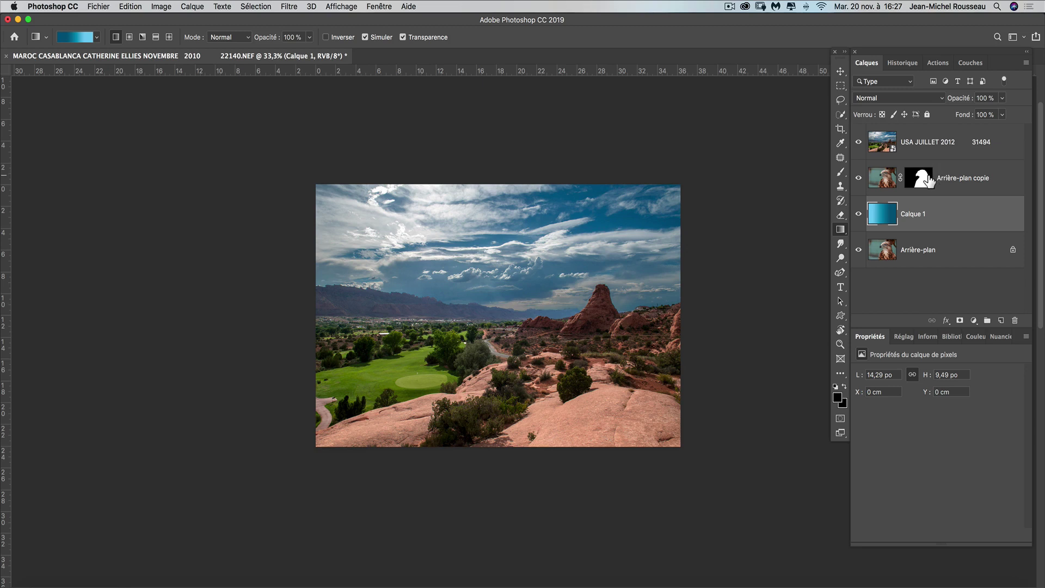
left_click_drag(928, 184, 1000, 162)
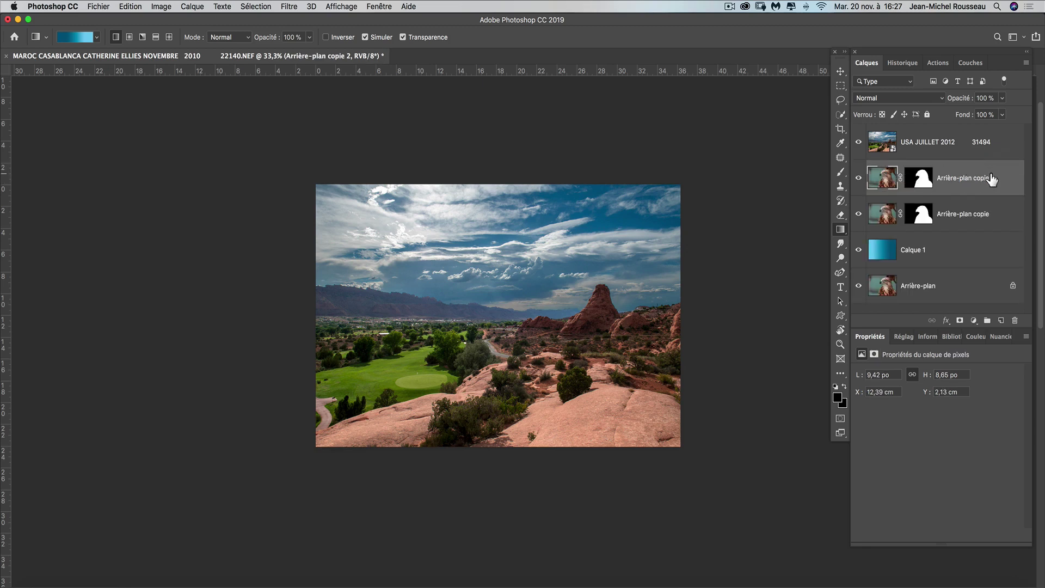
left_click_drag(998, 178, 1014, 320)
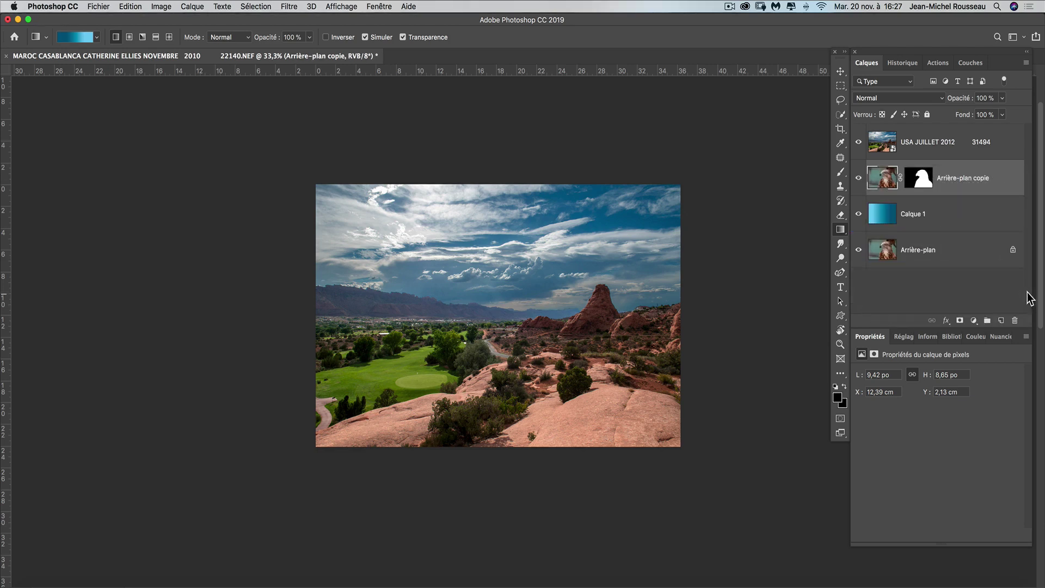
left_click(1000, 143)
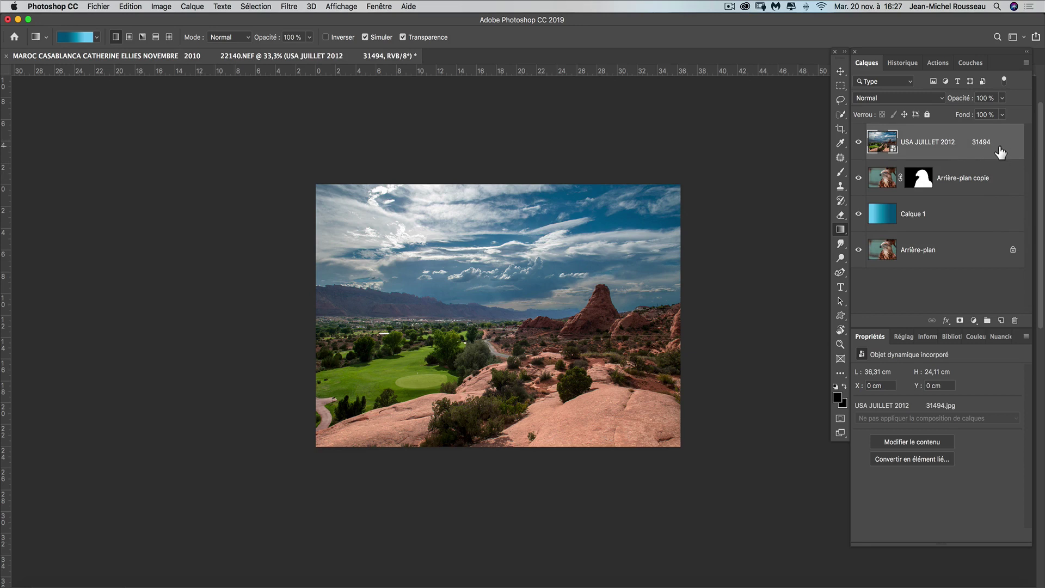
mouse_move(1001, 148)
left_mouse_down()
mouse_move(991, 166)
mouse_move(992, 157)
left_mouse_up()
left_click(992, 157, "alt")
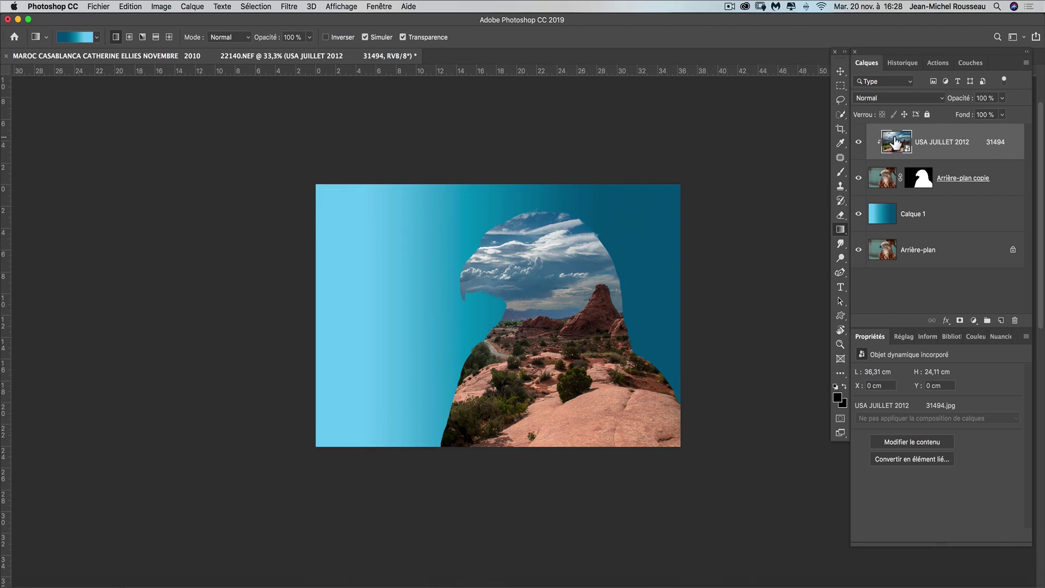
Move the clipped landscape horizontally to about X 14.31 cm so the green valley and mountains fill the bird silhouette
left_click(841, 73)
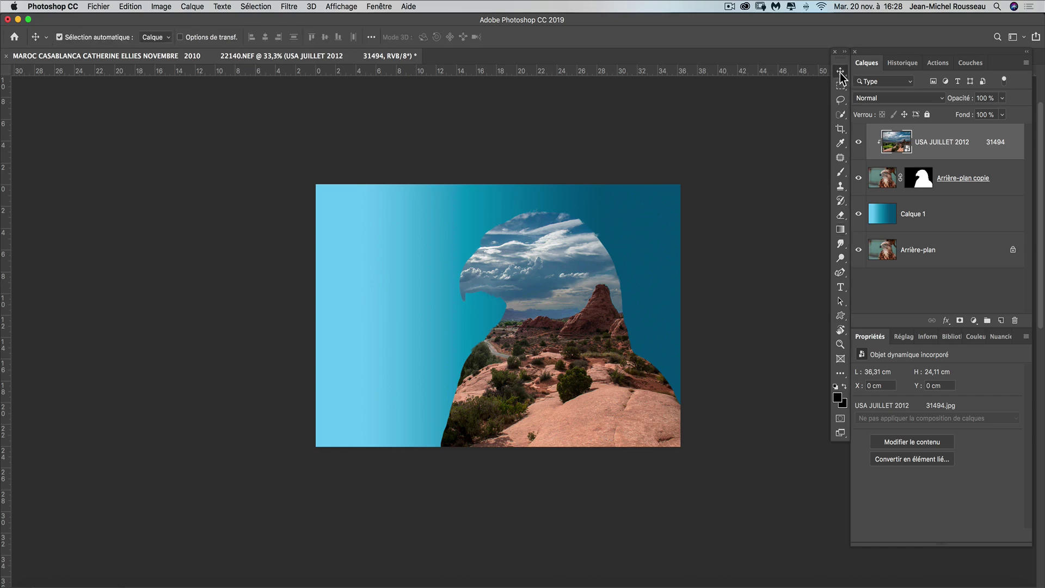
left_click_drag(544, 380, 584, 398)
mouse_move(697, 586)
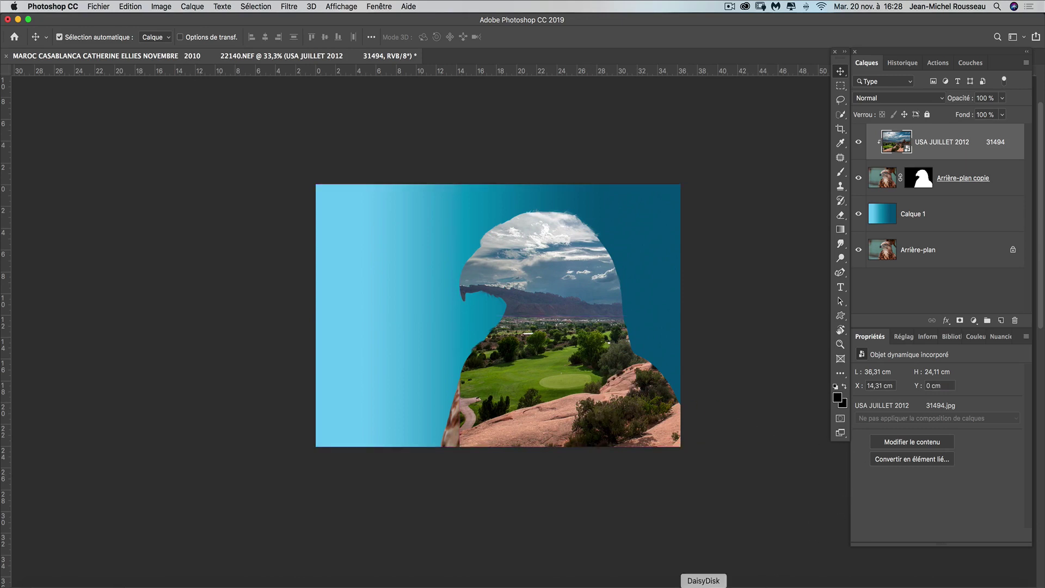
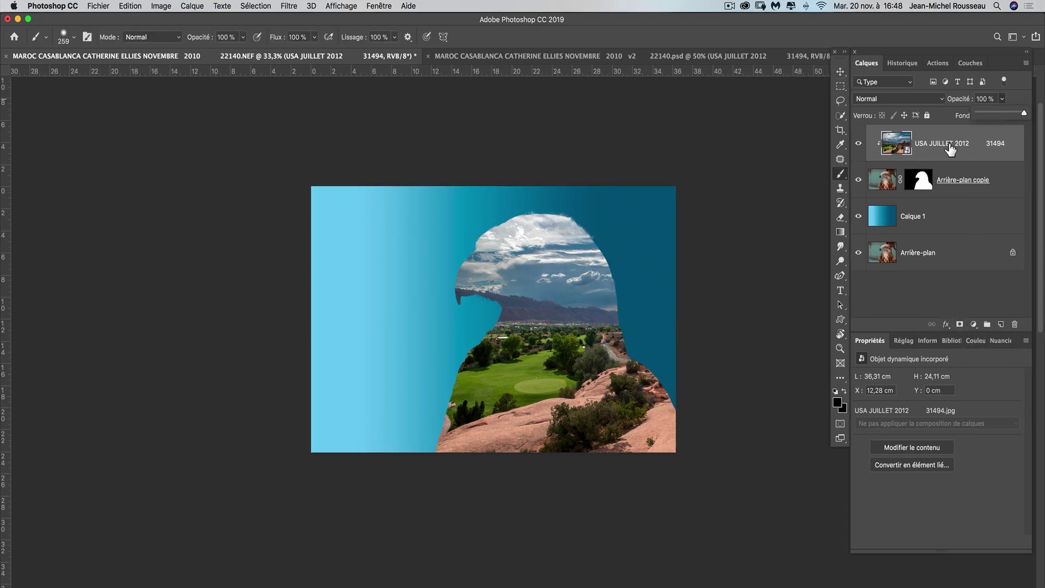
Add a white layer mask to the landscape layer and delete its superfluous vector mask
double_click(960, 326)
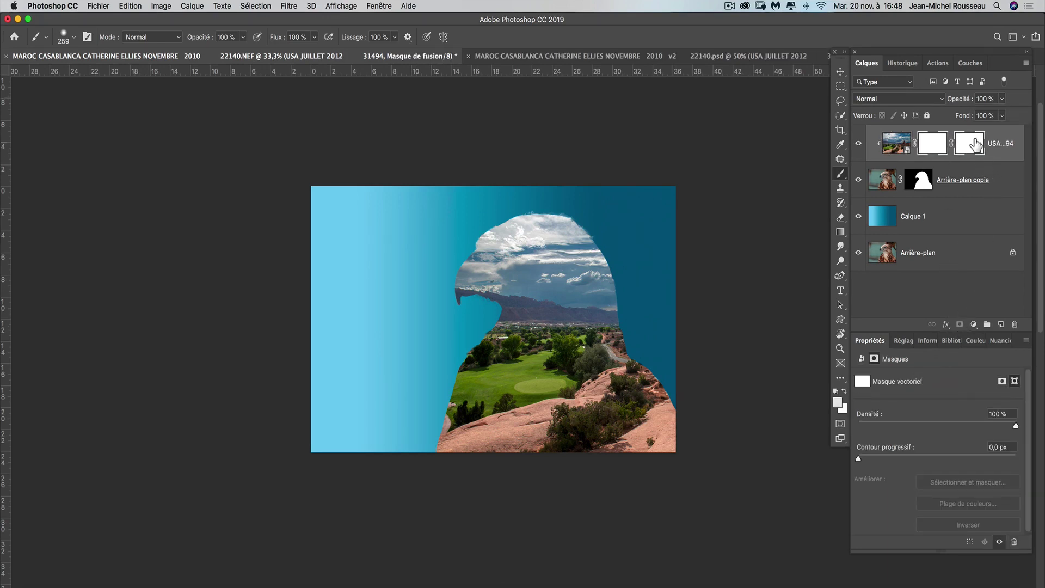
left_click_drag(974, 143, 1014, 323)
left_click(598, 208)
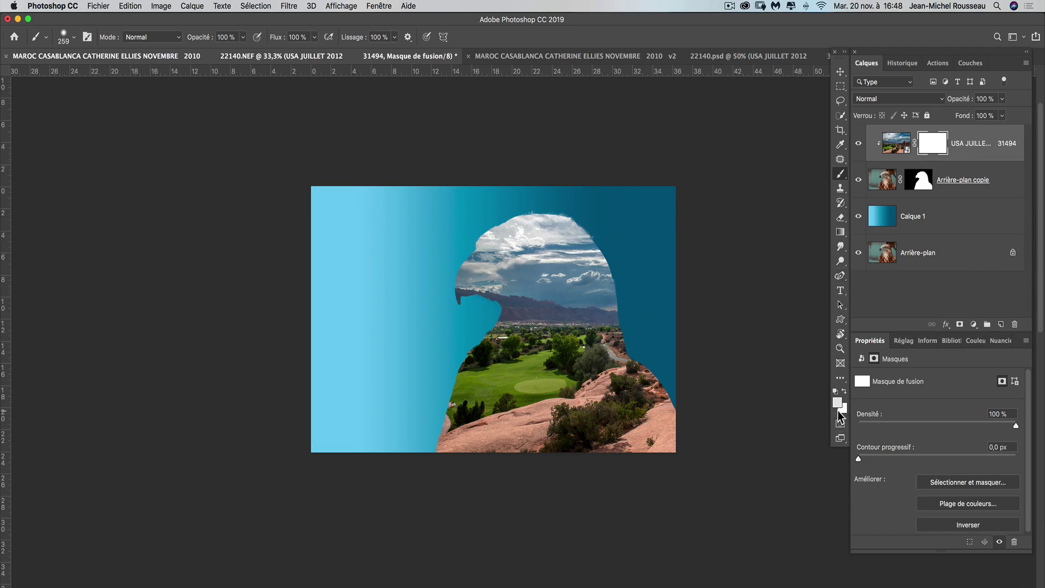
Set the foreground colour to black and lower the landscape layer's opacity to 64 % so the bird shows through
key("x")
key("d")
left_click(1002, 100)
left_click(1002, 100)
left_click_drag(988, 114, 982, 114)
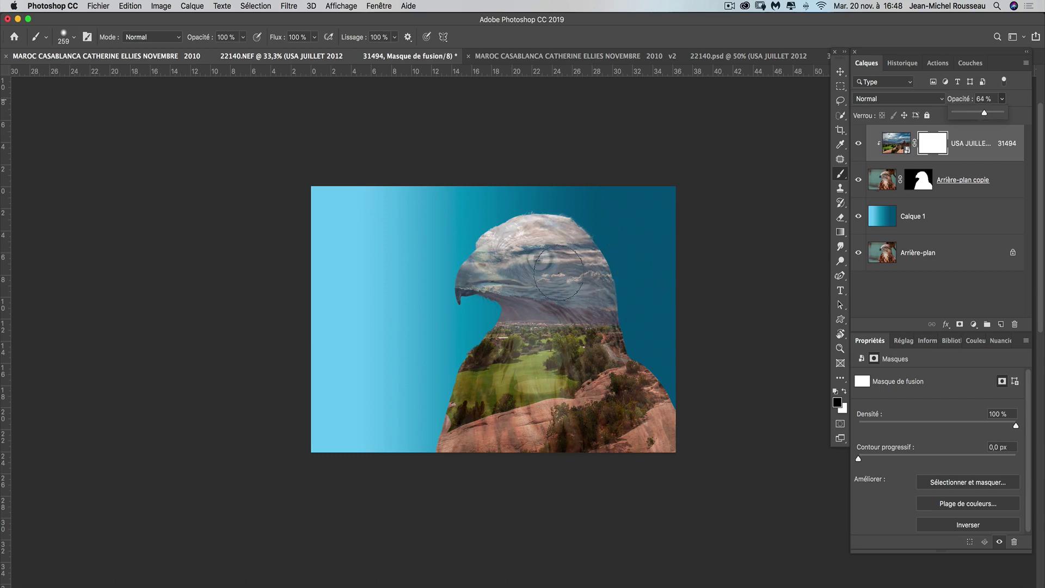
Paint black on the landscape layer's mask over the bird's eye and beak with the Brush tool
left_click(536, 261)
left_click_drag(537, 260, 537, 254)
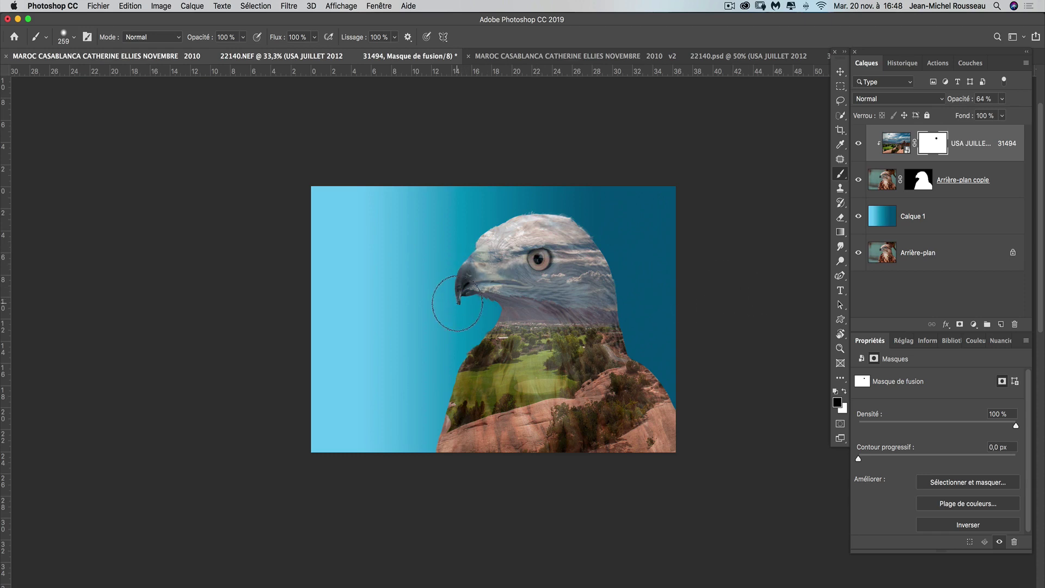
mouse_move(457, 303)
left_mouse_down()
mouse_move(444, 278)
mouse_move(490, 268)
mouse_move(500, 280)
mouse_move(476, 255)
mouse_move(497, 256)
mouse_move(486, 272)
mouse_move(477, 250)
left_mouse_up()
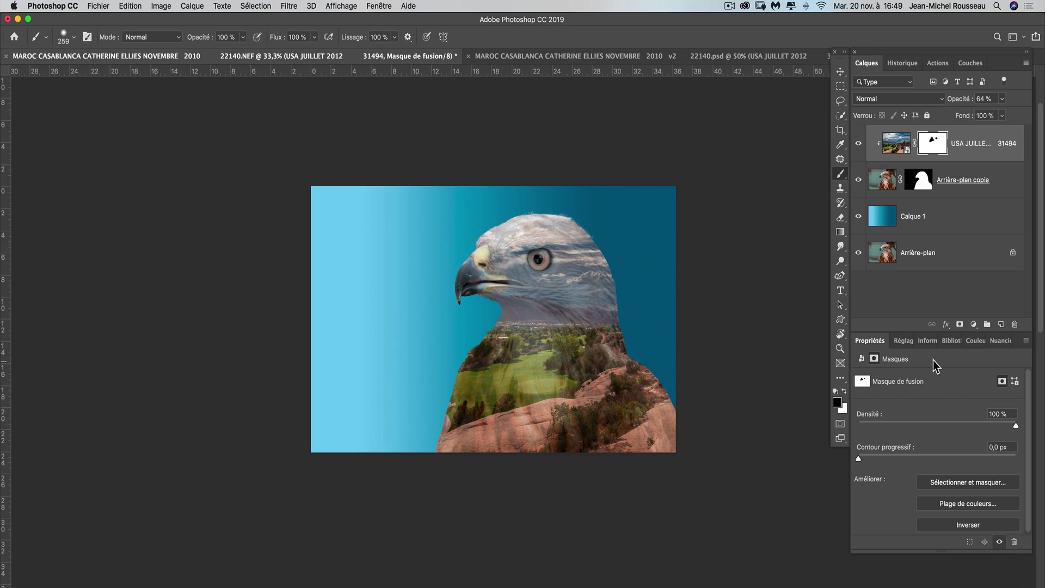
Restore the landscape layer's opacity to 100 % and refine its mask around the base of the beak with black and white brush strokes
left_click(1001, 99)
left_click_drag(1016, 113, 1018, 114)
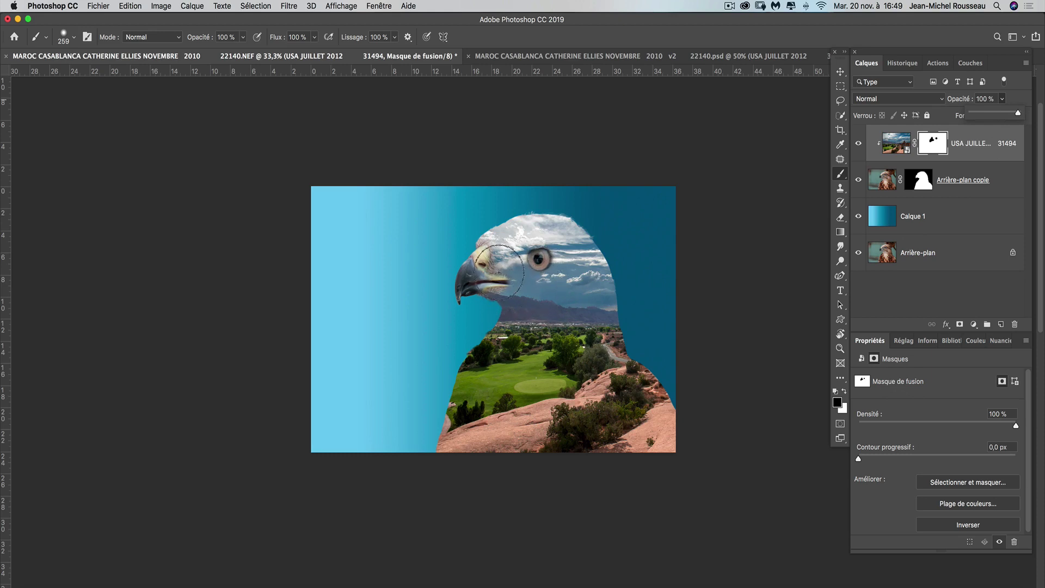
left_click_drag(499, 270, 484, 272)
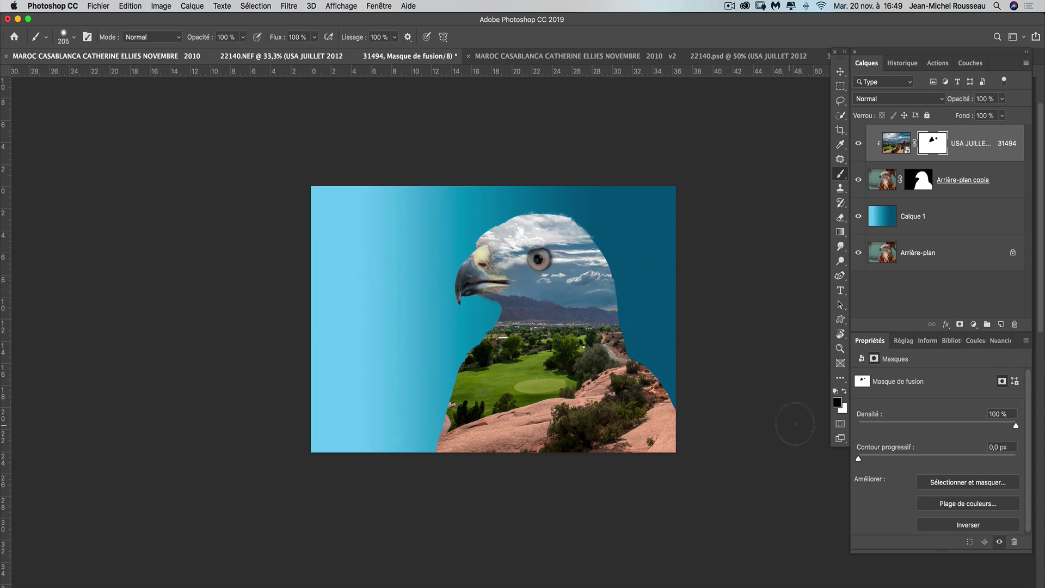
key("x")
mouse_move(501, 261)
left_mouse_down()
mouse_move(496, 268)
mouse_move(492, 239)
mouse_move(503, 261)
left_mouse_up()
Add a clipped Hue/Saturation adjustment layer directly above Arrière-plan copie and invert its mask to black
left_click_drag(881, 185, 984, 333)
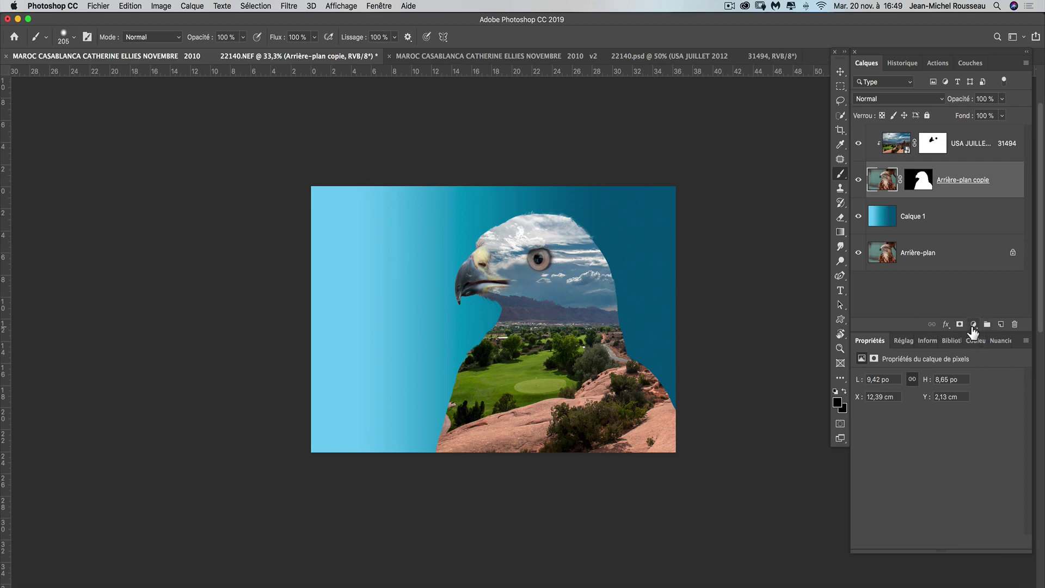
left_click(972, 325)
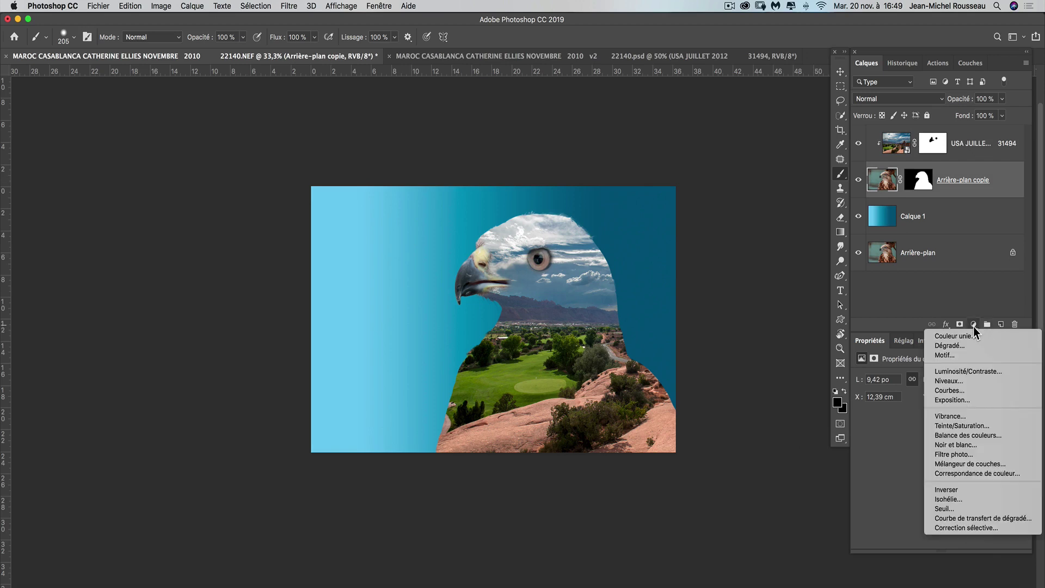
left_click(981, 424)
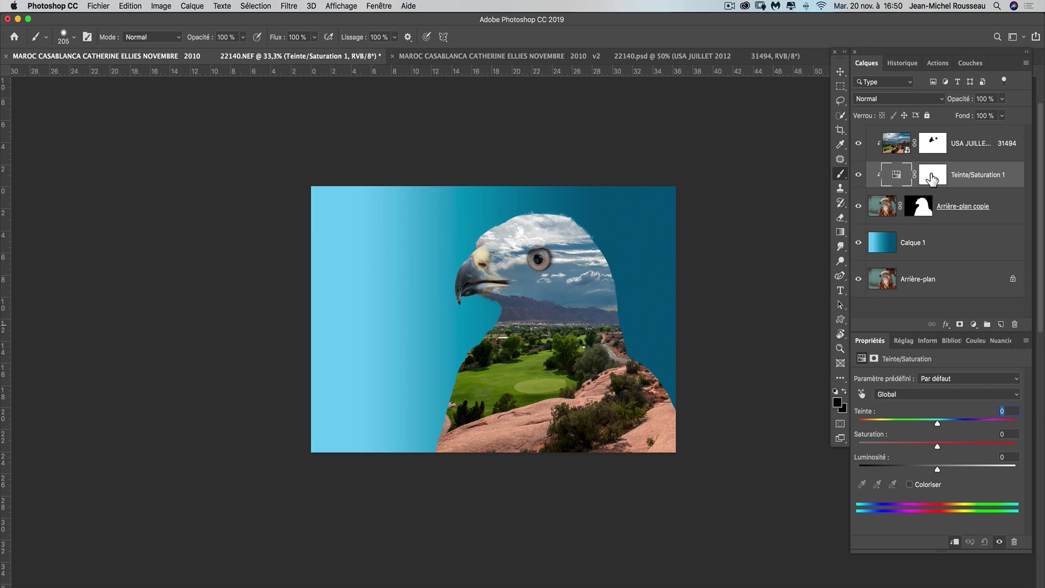
left_click(930, 178)
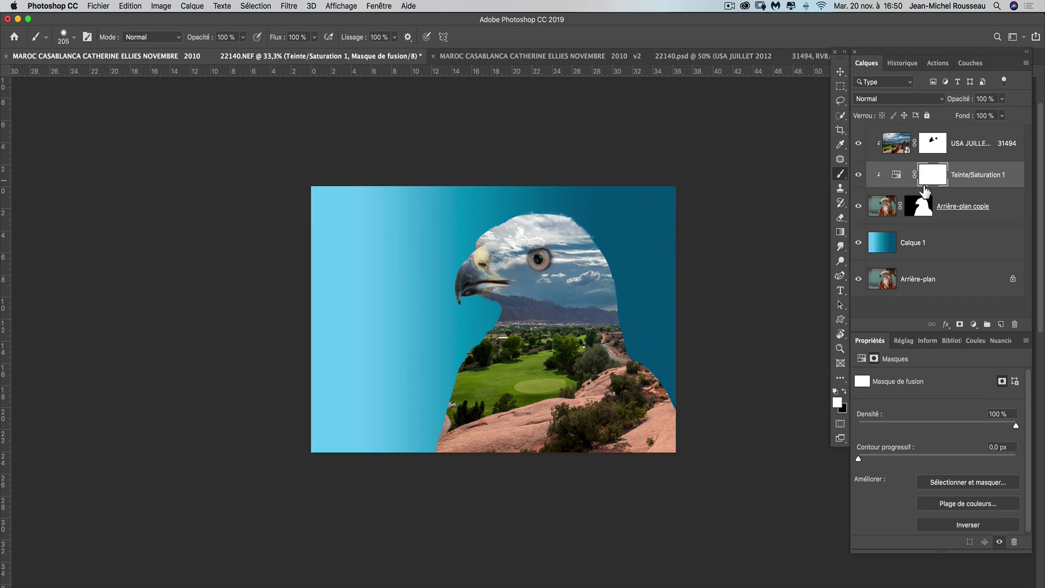
left_click(843, 392)
key("super+i")
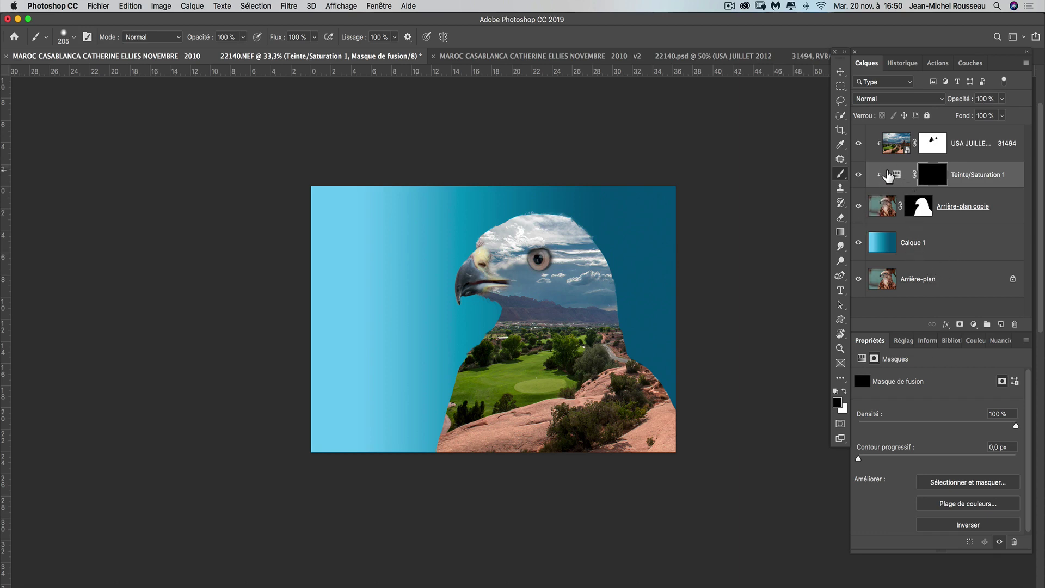
Set the Jaunes saturation of Teinte/Saturation 1 to +42 and paint white on its mask over the yellow base of the beak
left_click(896, 175)
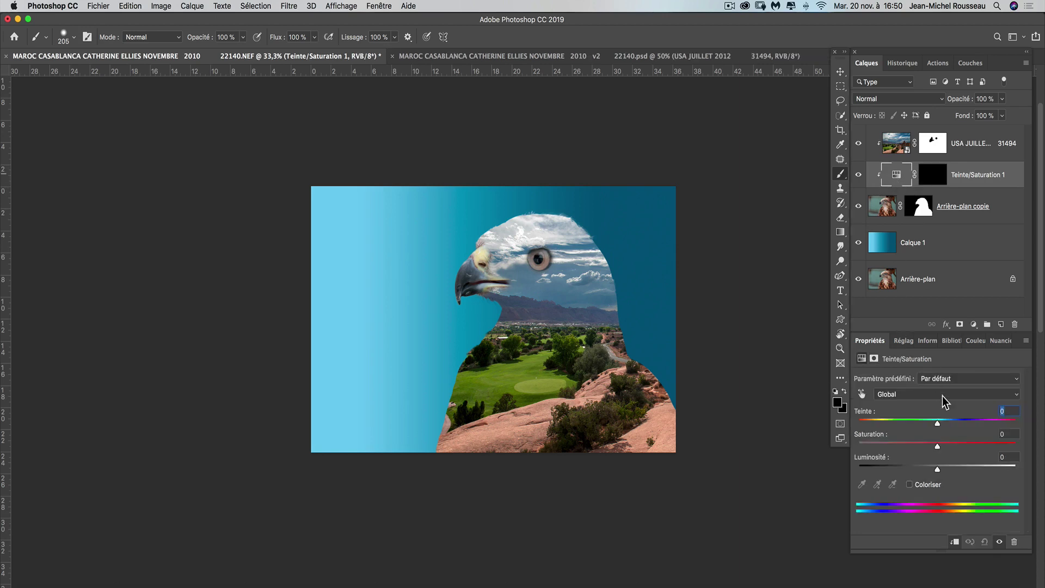
left_click(923, 400)
left_click(925, 410)
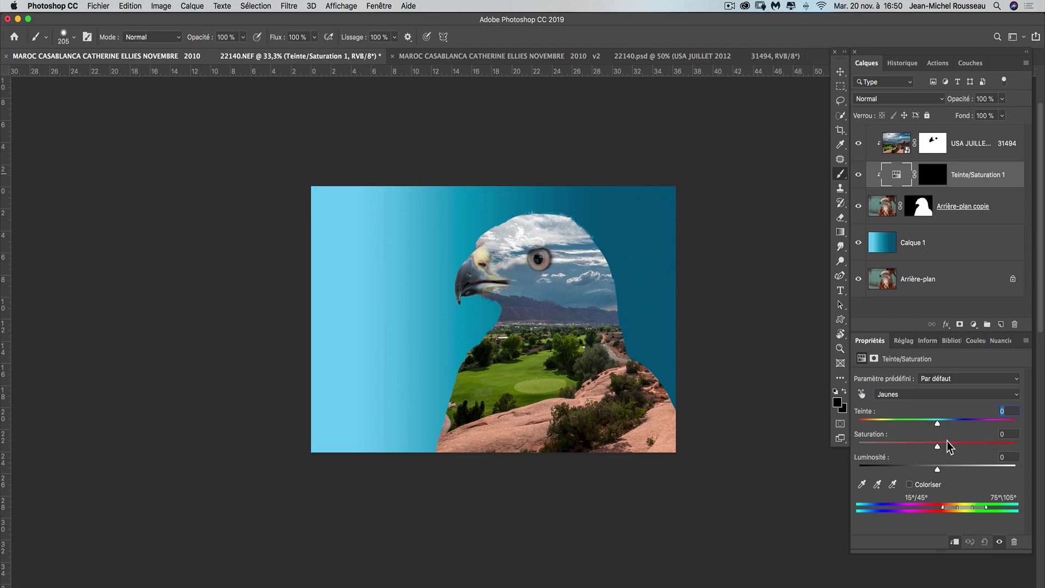
left_click_drag(952, 445, 969, 446)
left_click(931, 178)
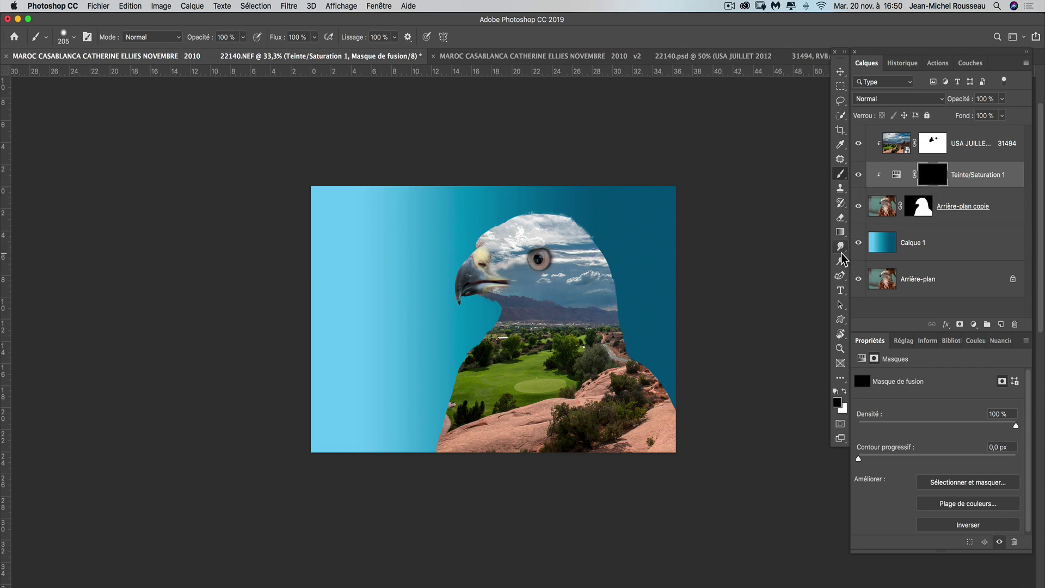
key("x")
left_click_drag(479, 258, 492, 266)
Raise the Jaunes saturation of Teinte/Saturation 1 to +70
left_click(897, 175)
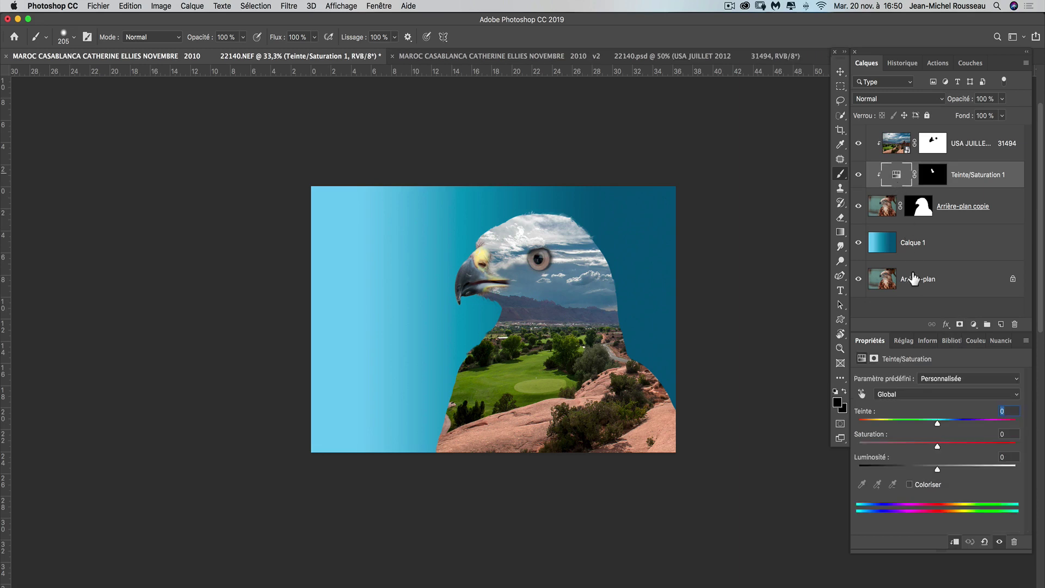
left_click(940, 399)
left_click(939, 412)
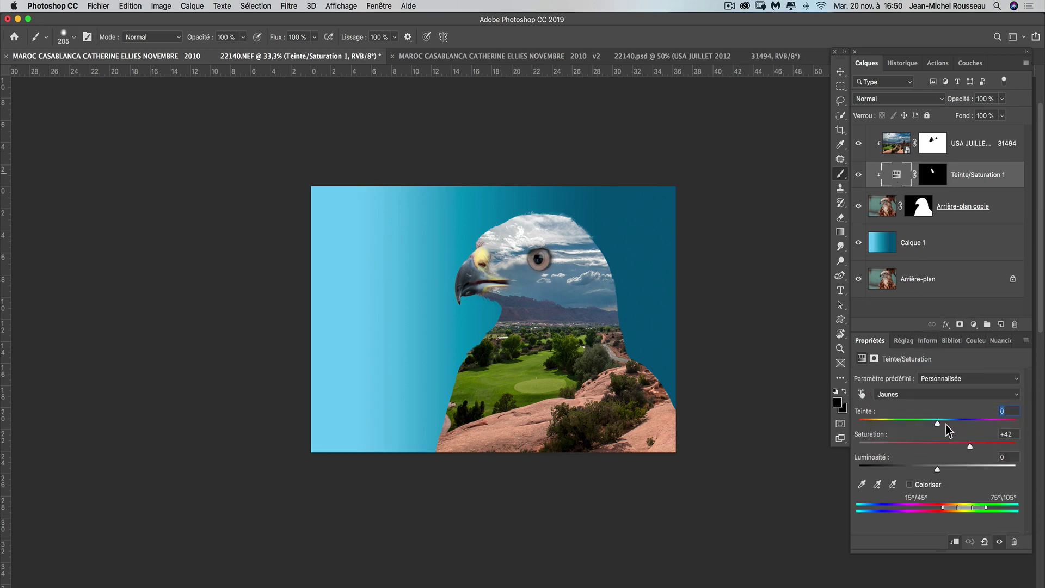
mouse_move(970, 445)
left_mouse_down()
mouse_move(993, 444)
mouse_move(983, 442)
left_mouse_up()
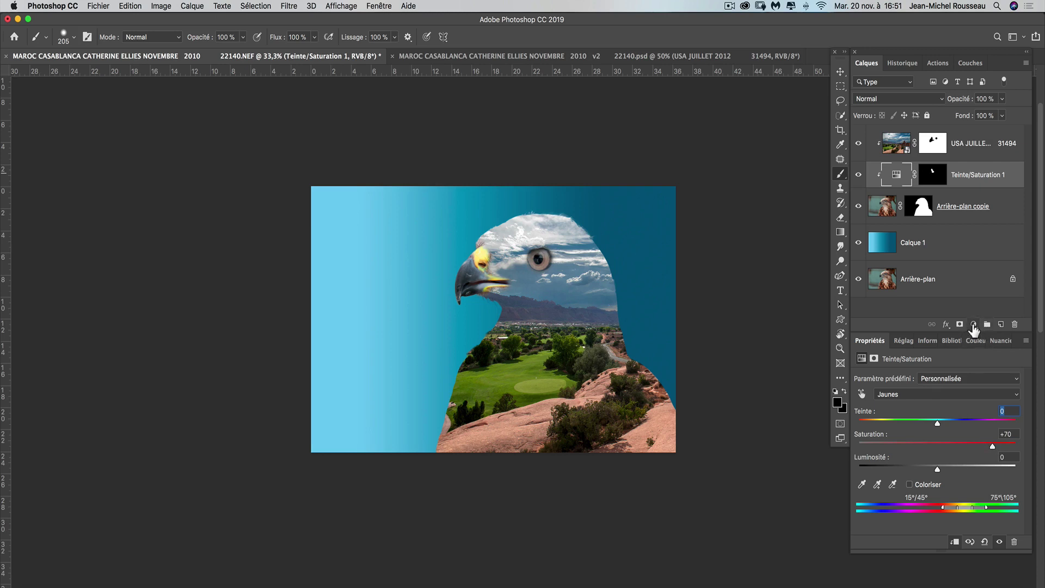
Add a second clipped Hue/Saturation layer above Teinte/Saturation 1 with a black mask painted white only over the eye
left_click(974, 325)
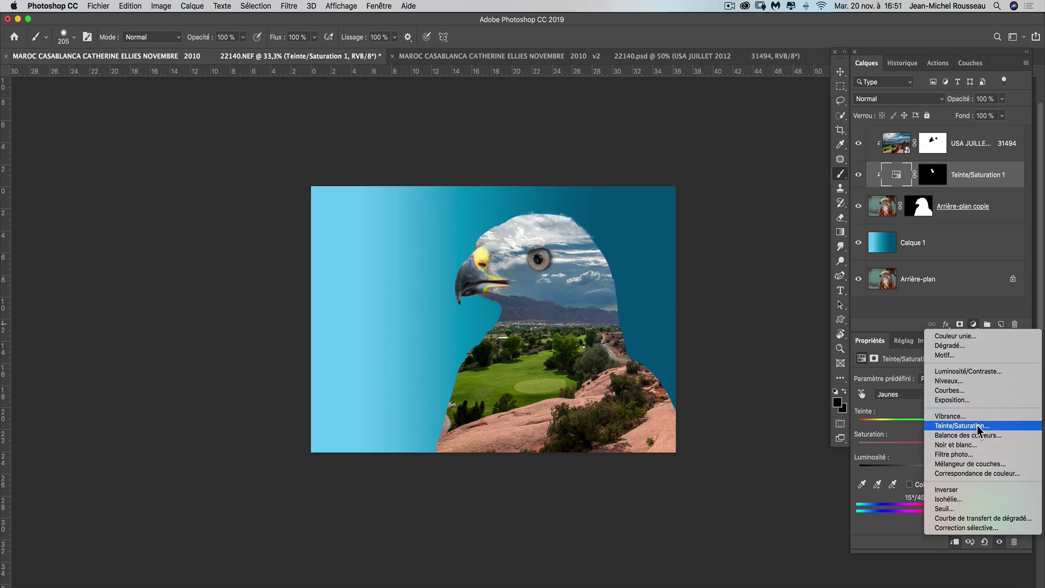
left_click(961, 426)
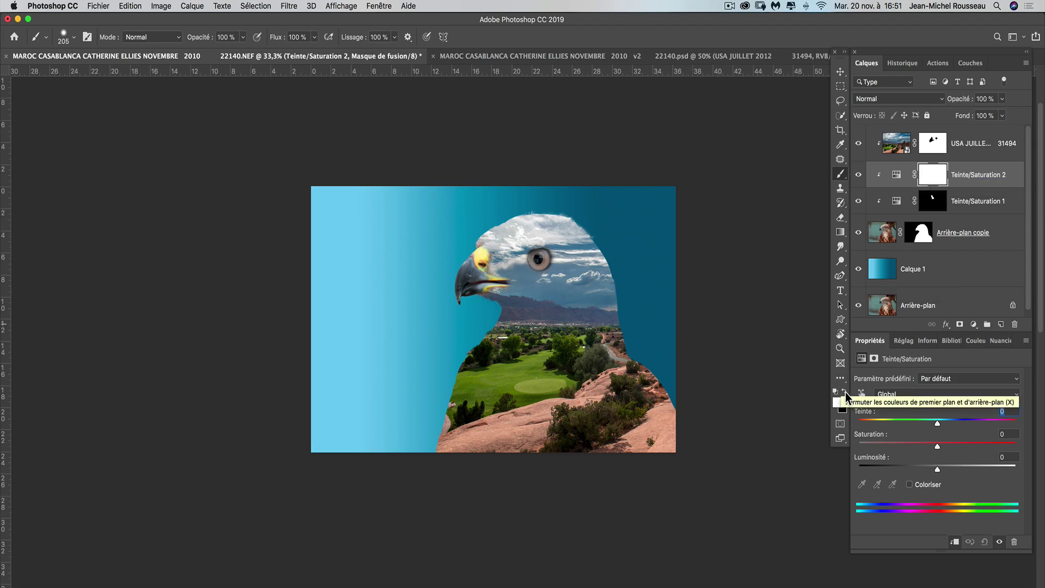
left_click(844, 392)
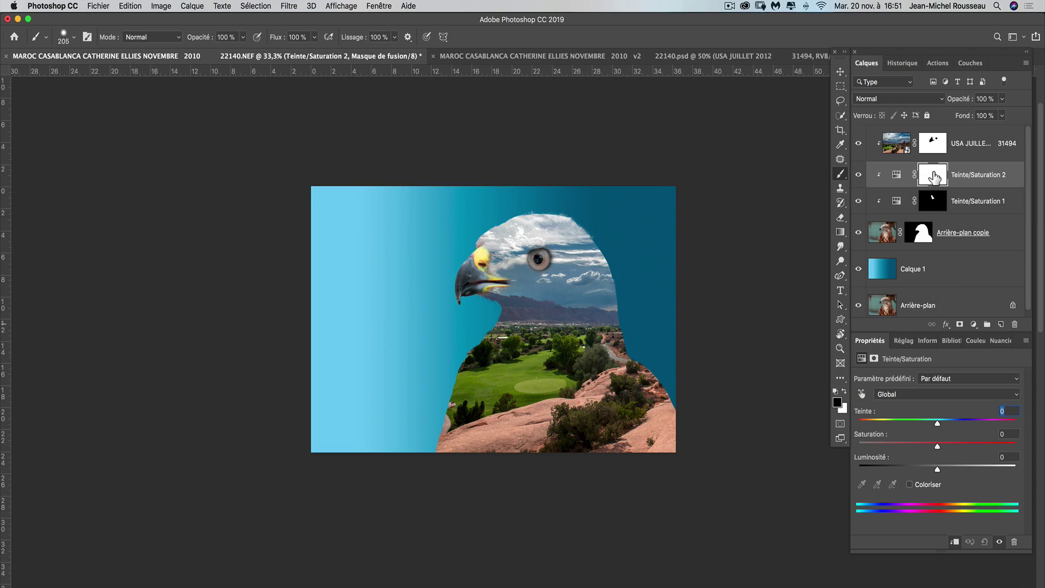
left_click(935, 176, "alt")
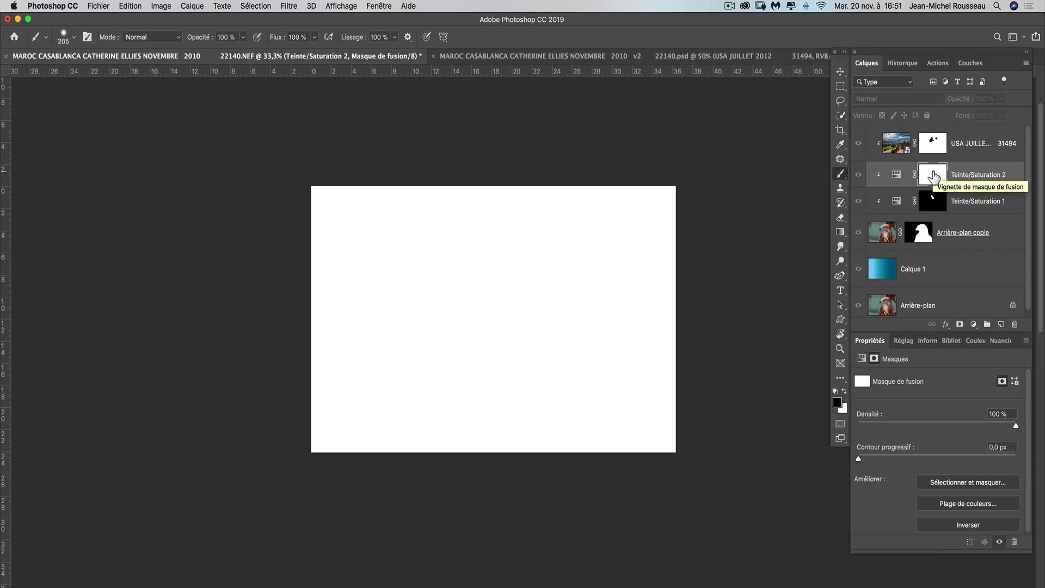
left_click_drag(934, 175, 934, 177)
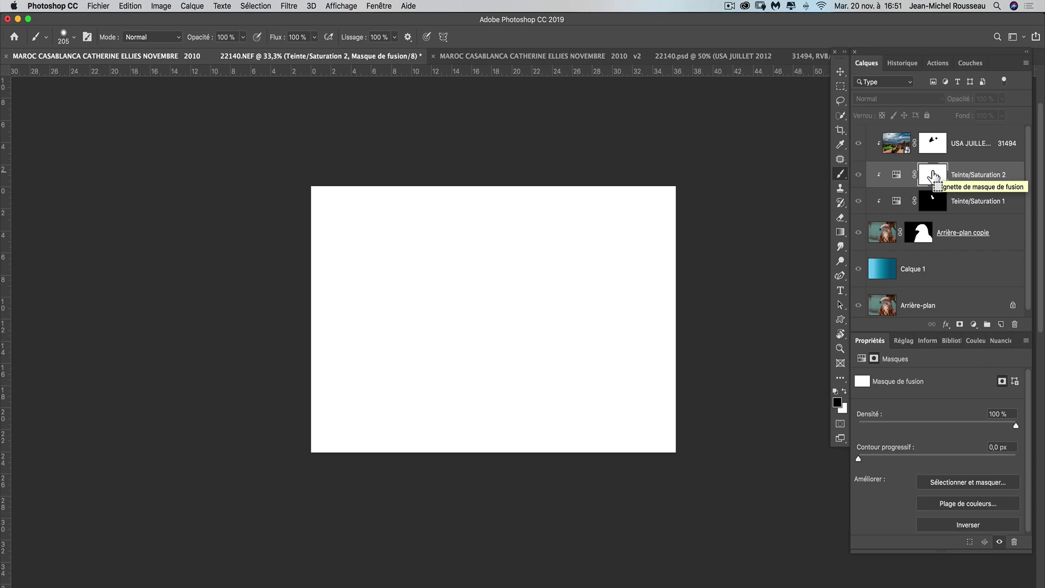
left_click(897, 174)
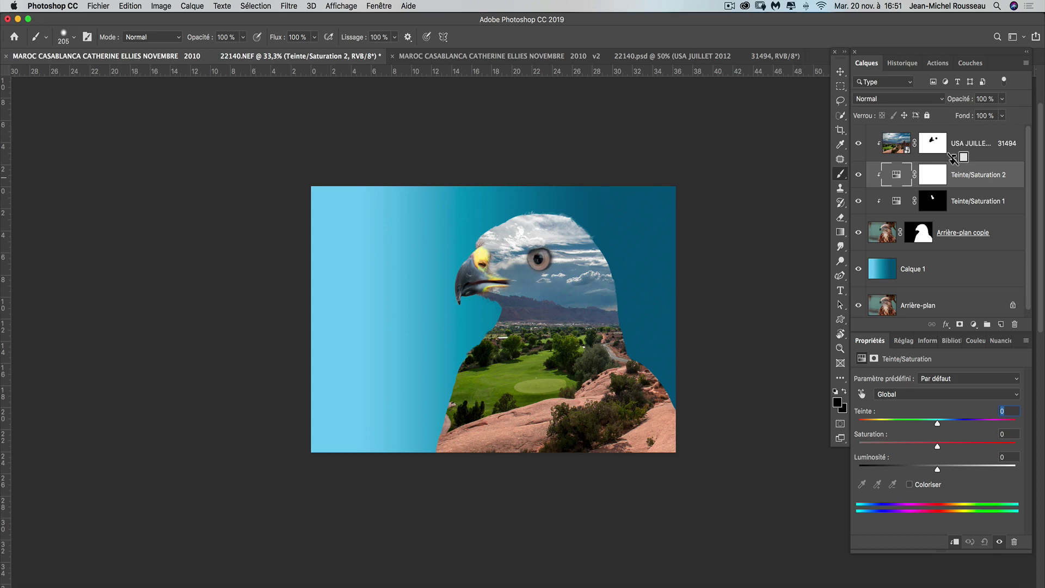
left_click(938, 176)
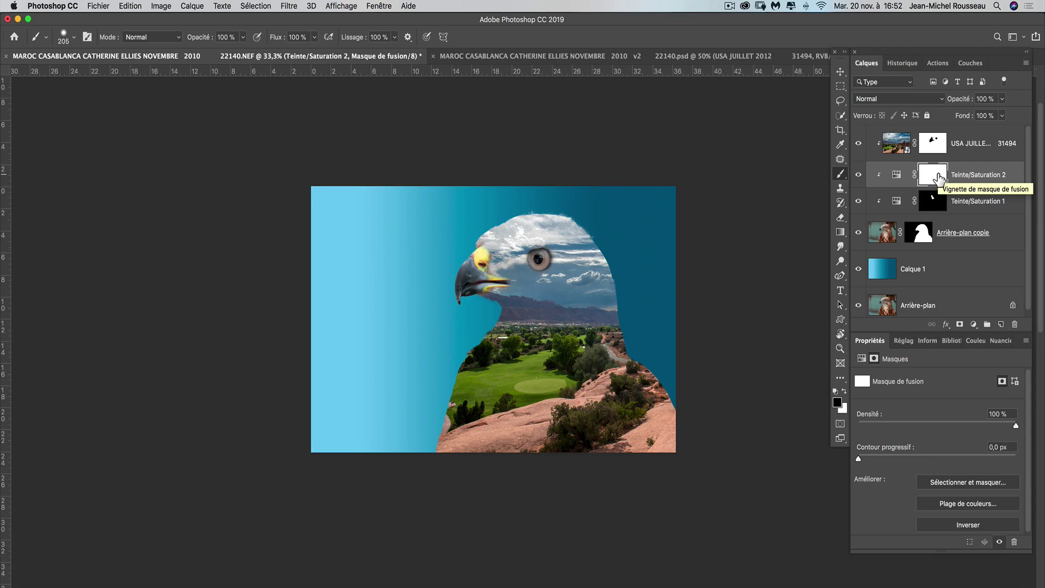
key("super+i")
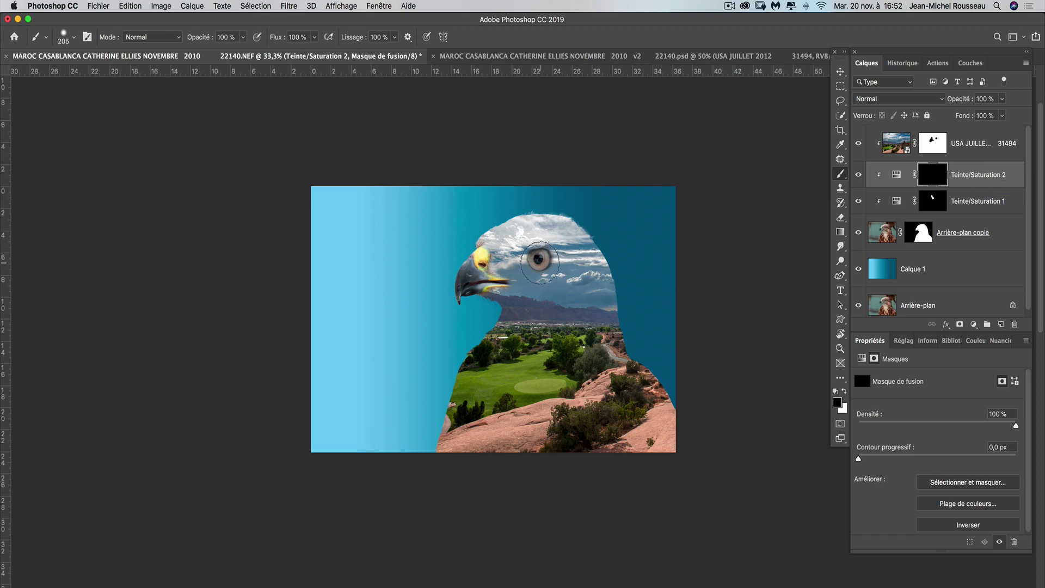
left_click_drag(540, 258, 537, 262)
key("x")
Set the global hue of Teinte/Saturation 2 to +180 and increase its saturation to turn the eye blue
left_click(895, 175)
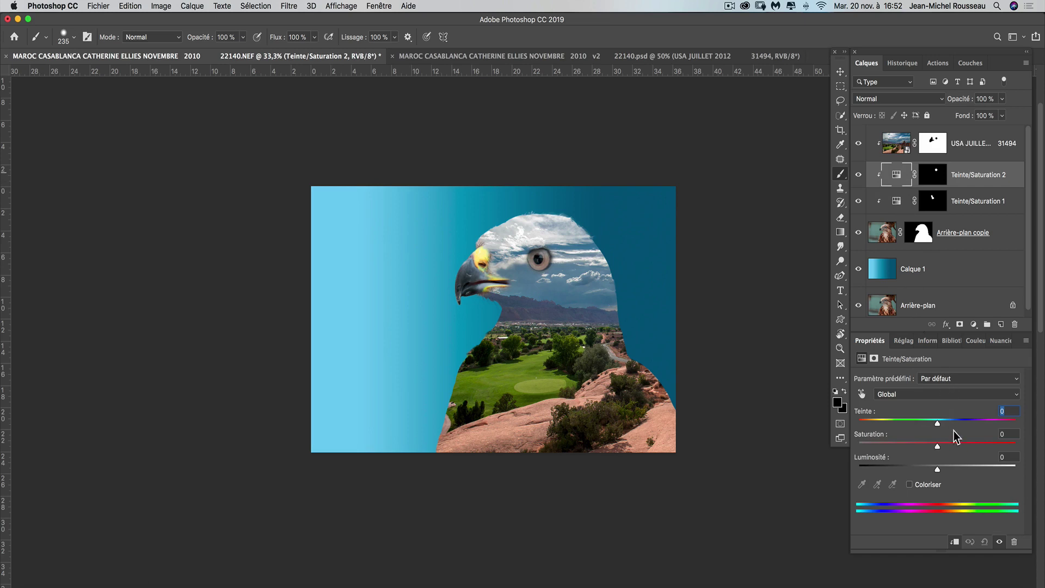
left_click_drag(937, 423, 1022, 420)
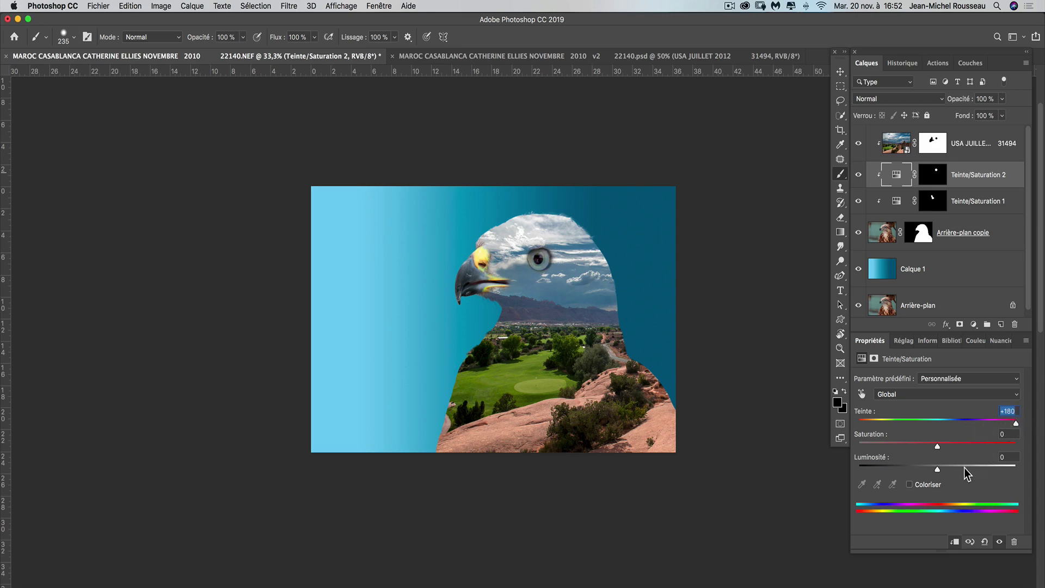
left_click_drag(938, 445, 968, 445)
left_click_drag(974, 444, 978, 446)
mouse_move(940, 471)
left_mouse_down()
mouse_move(949, 471)
mouse_move(940, 471)
left_mouse_up()
Add a clipped Levels adjustment layer above Teinte/Saturation 2 and replace its mask with a copy of that layer's eye mask
left_click(973, 325)
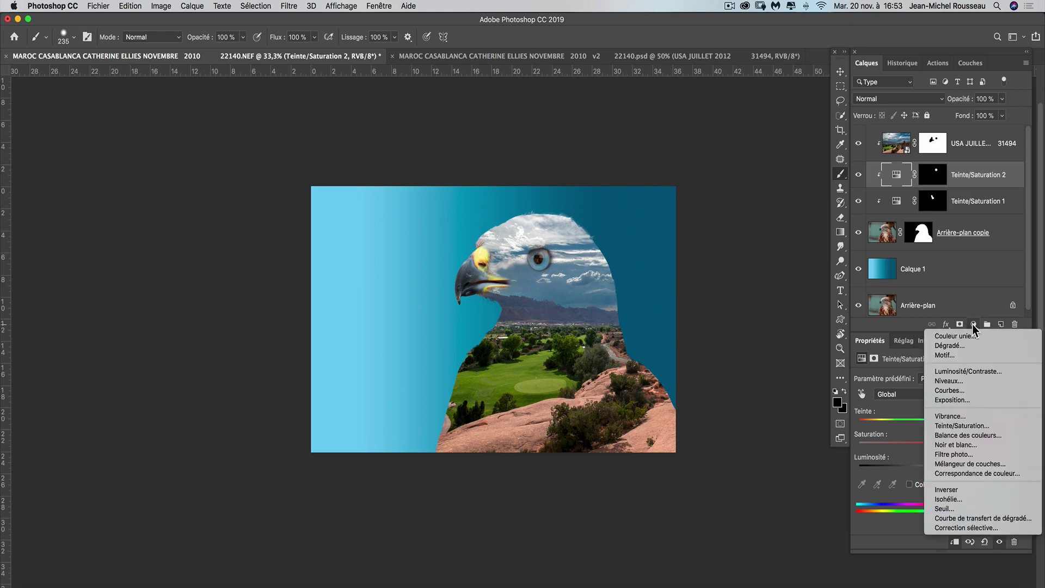
left_click(986, 380)
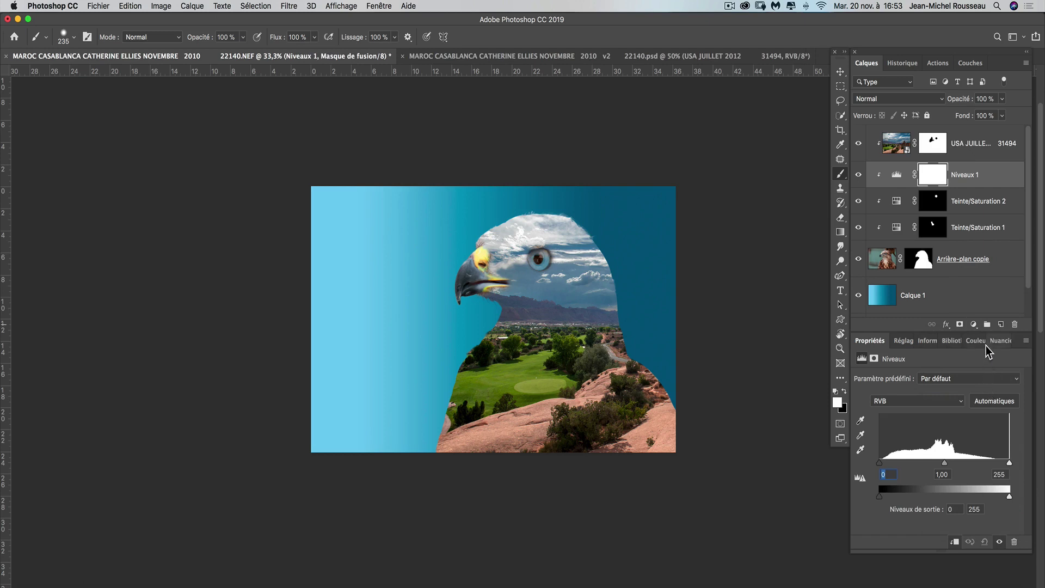
left_click(934, 178)
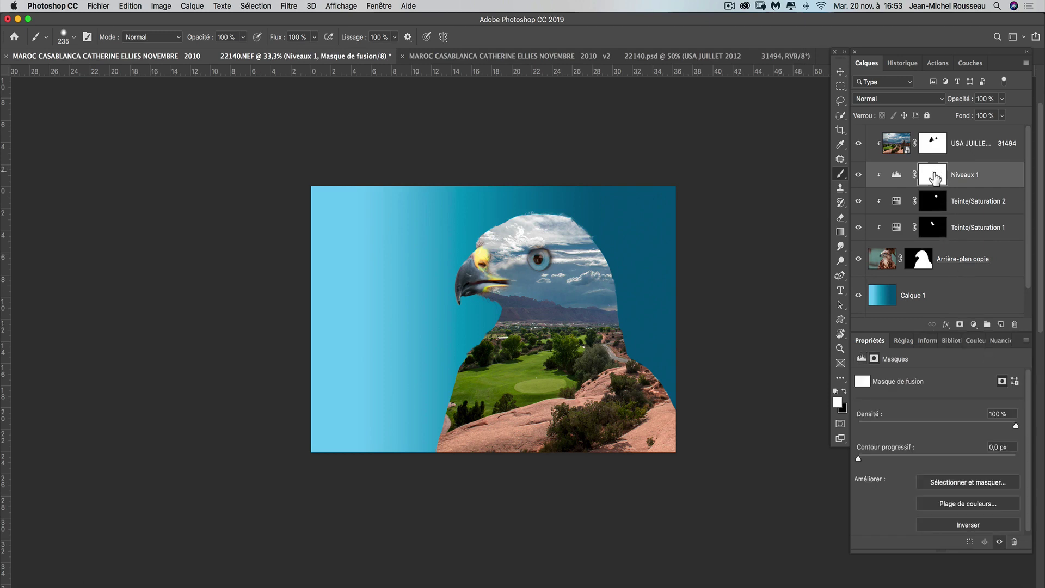
left_click(934, 207)
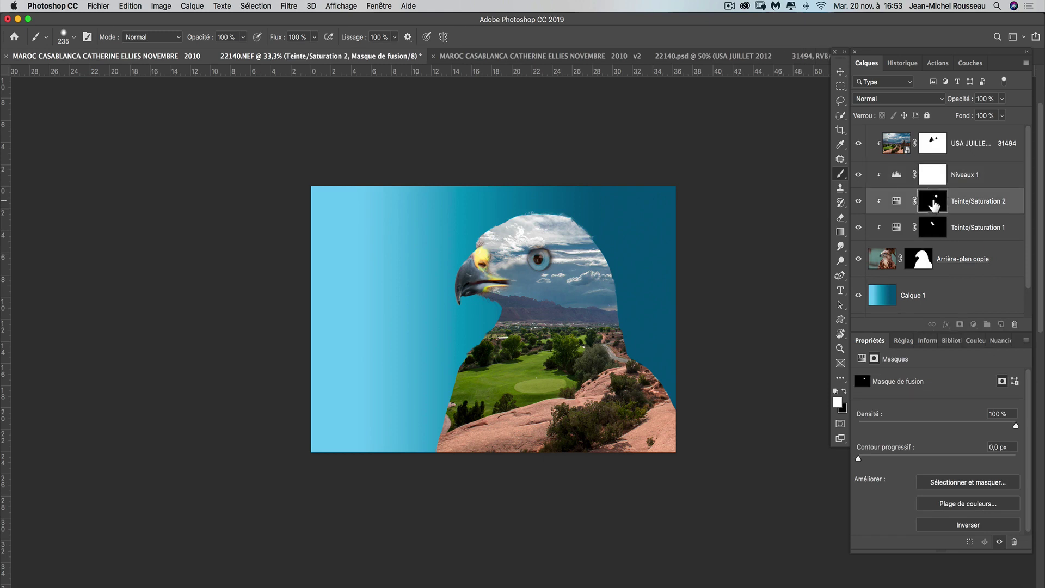
left_click_drag(936, 206, 934, 179)
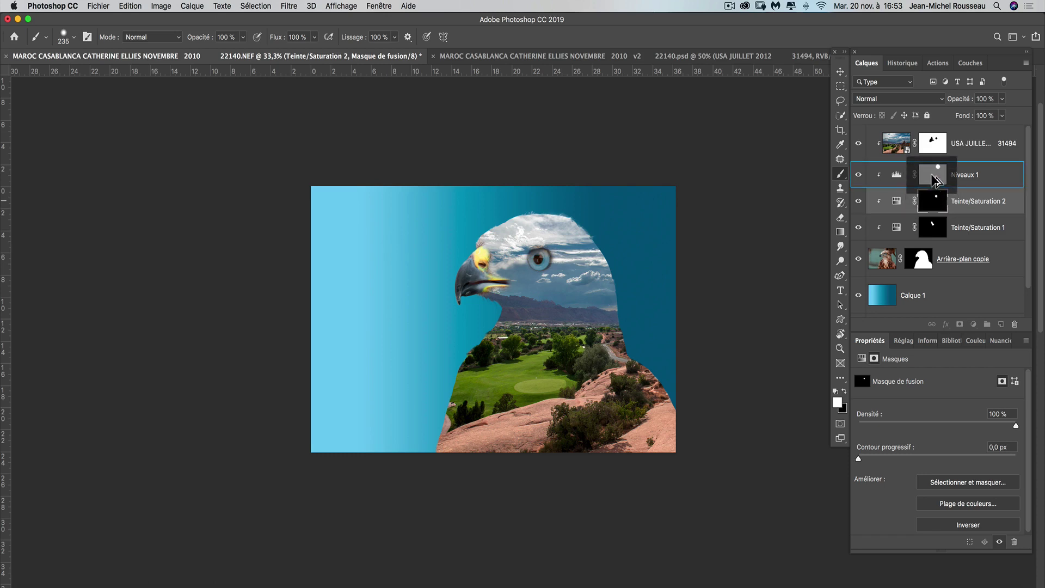
left_click_drag(933, 180, 934, 180)
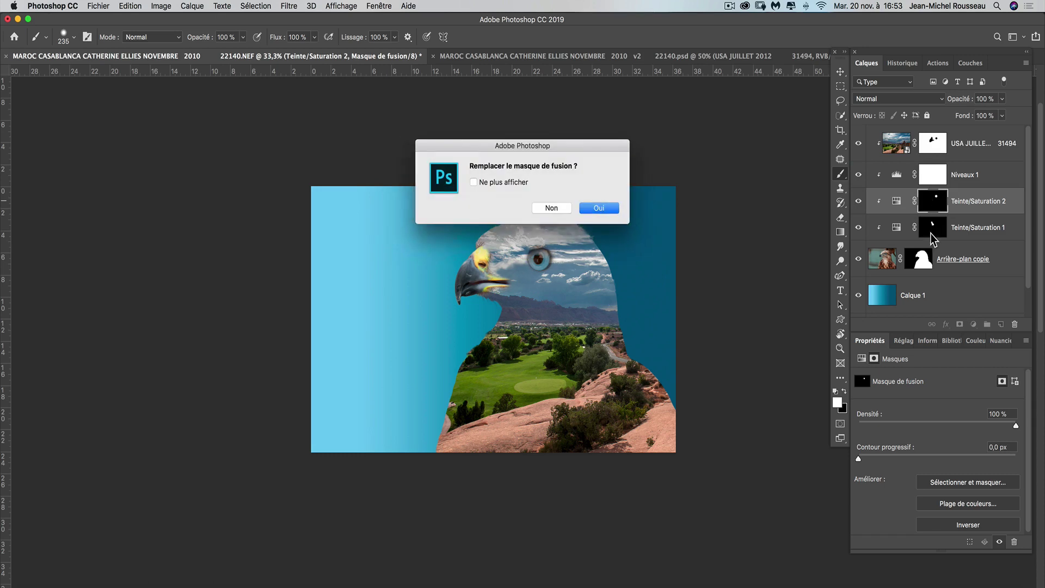
left_click(613, 208)
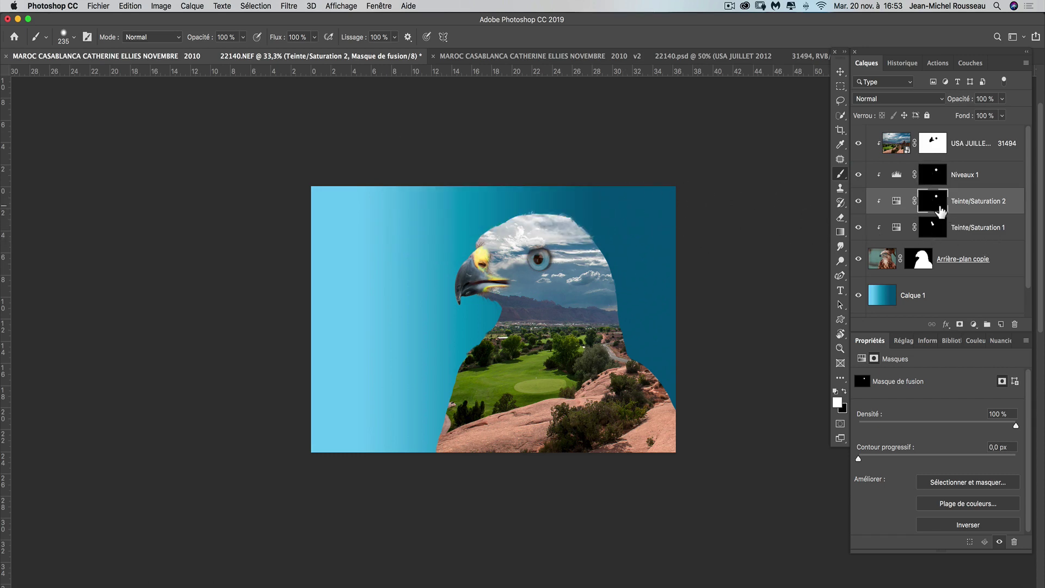
Brighten the eye in Niveaux 1 with a white input level of 186 and a midtone value of 0,80
left_click(894, 177)
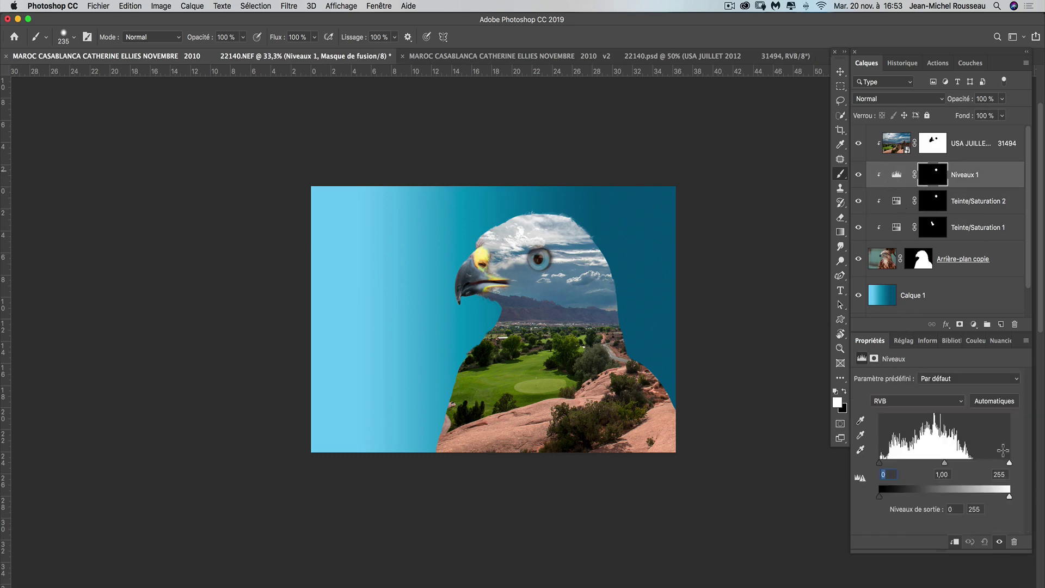
left_click_drag(1010, 463, 979, 462)
left_click_drag(940, 462, 973, 463)
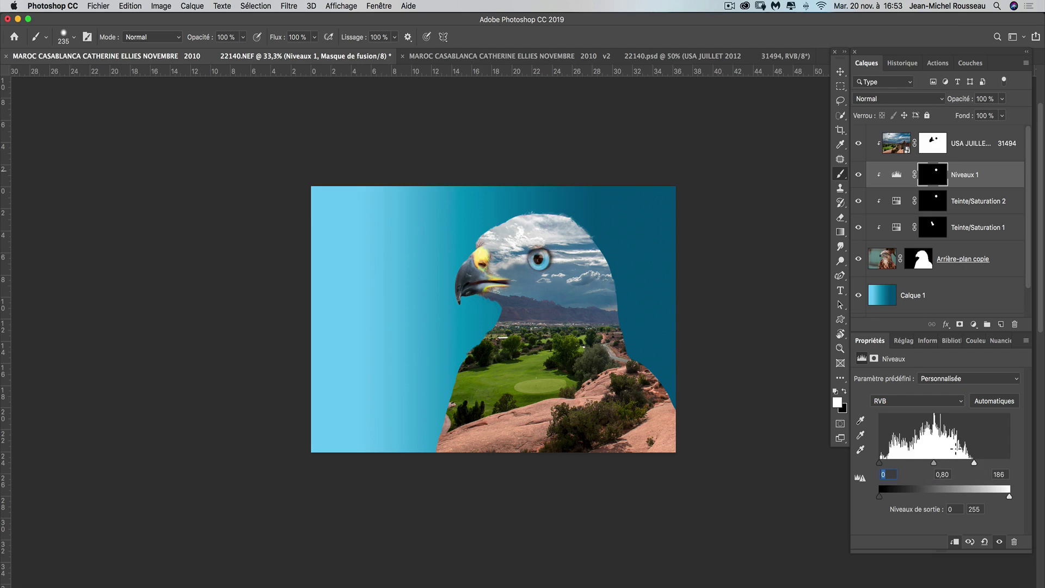
Crop about 8 cm of the light blue background off the image in front of the beak
left_click(841, 131)
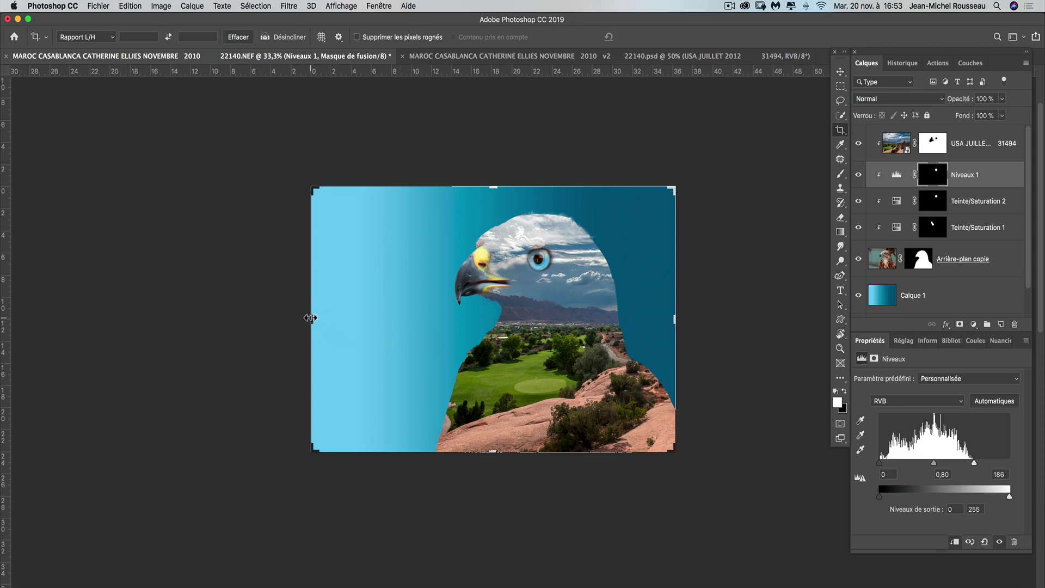
left_click_drag(310, 317, 353, 316)
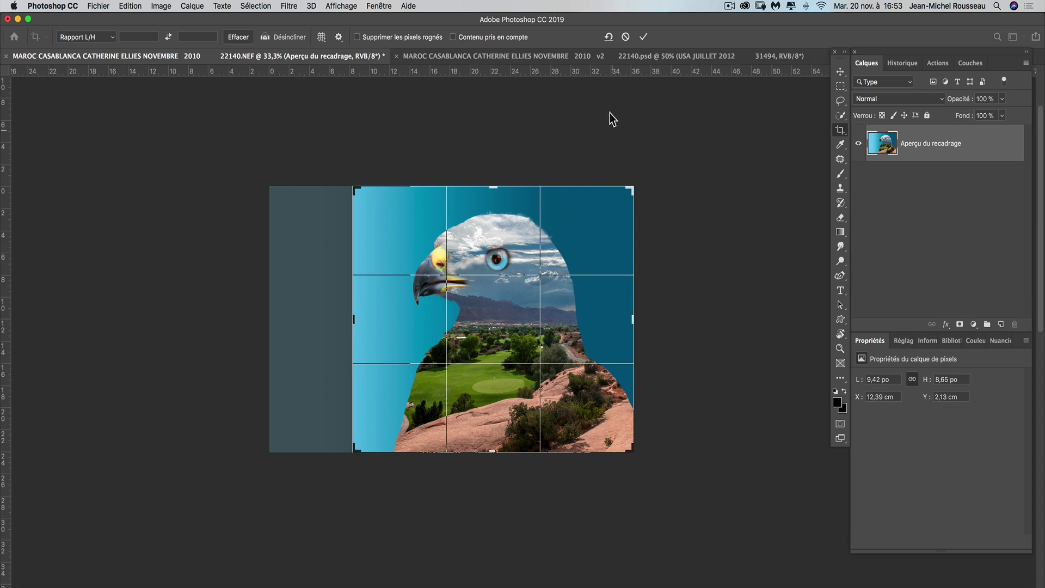
left_click(643, 37)
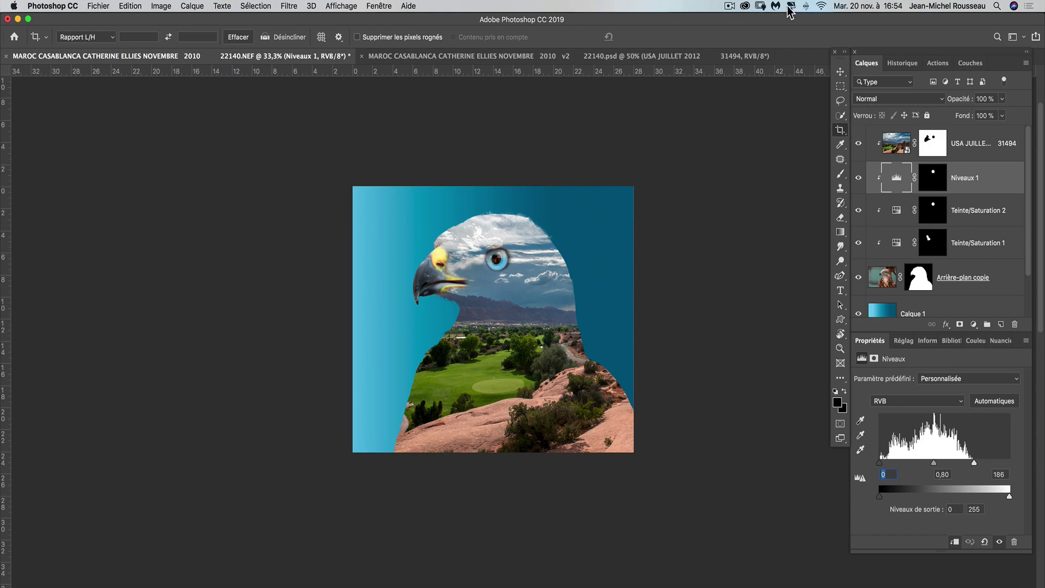
left_click(729, 6)
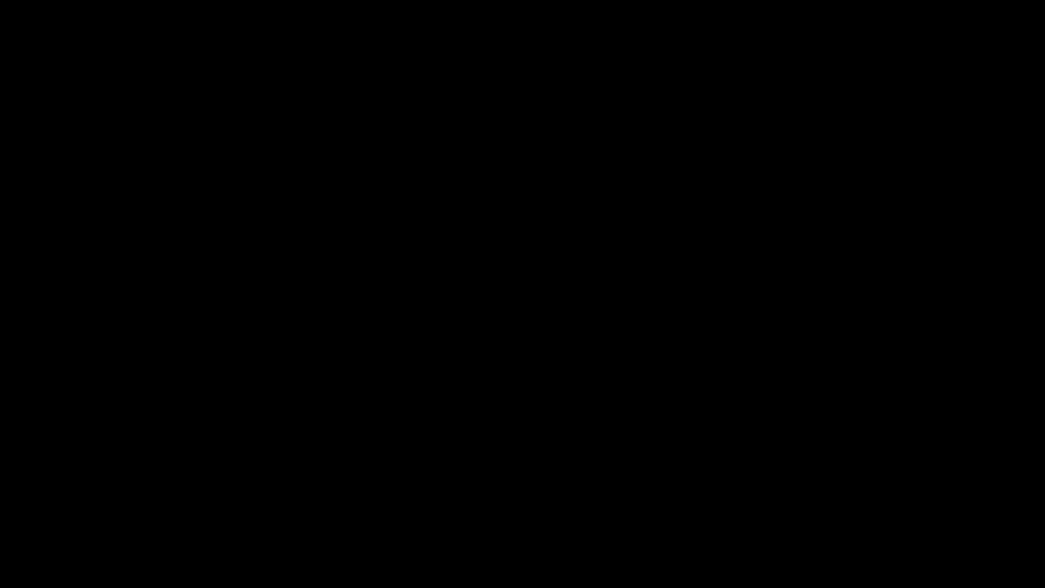